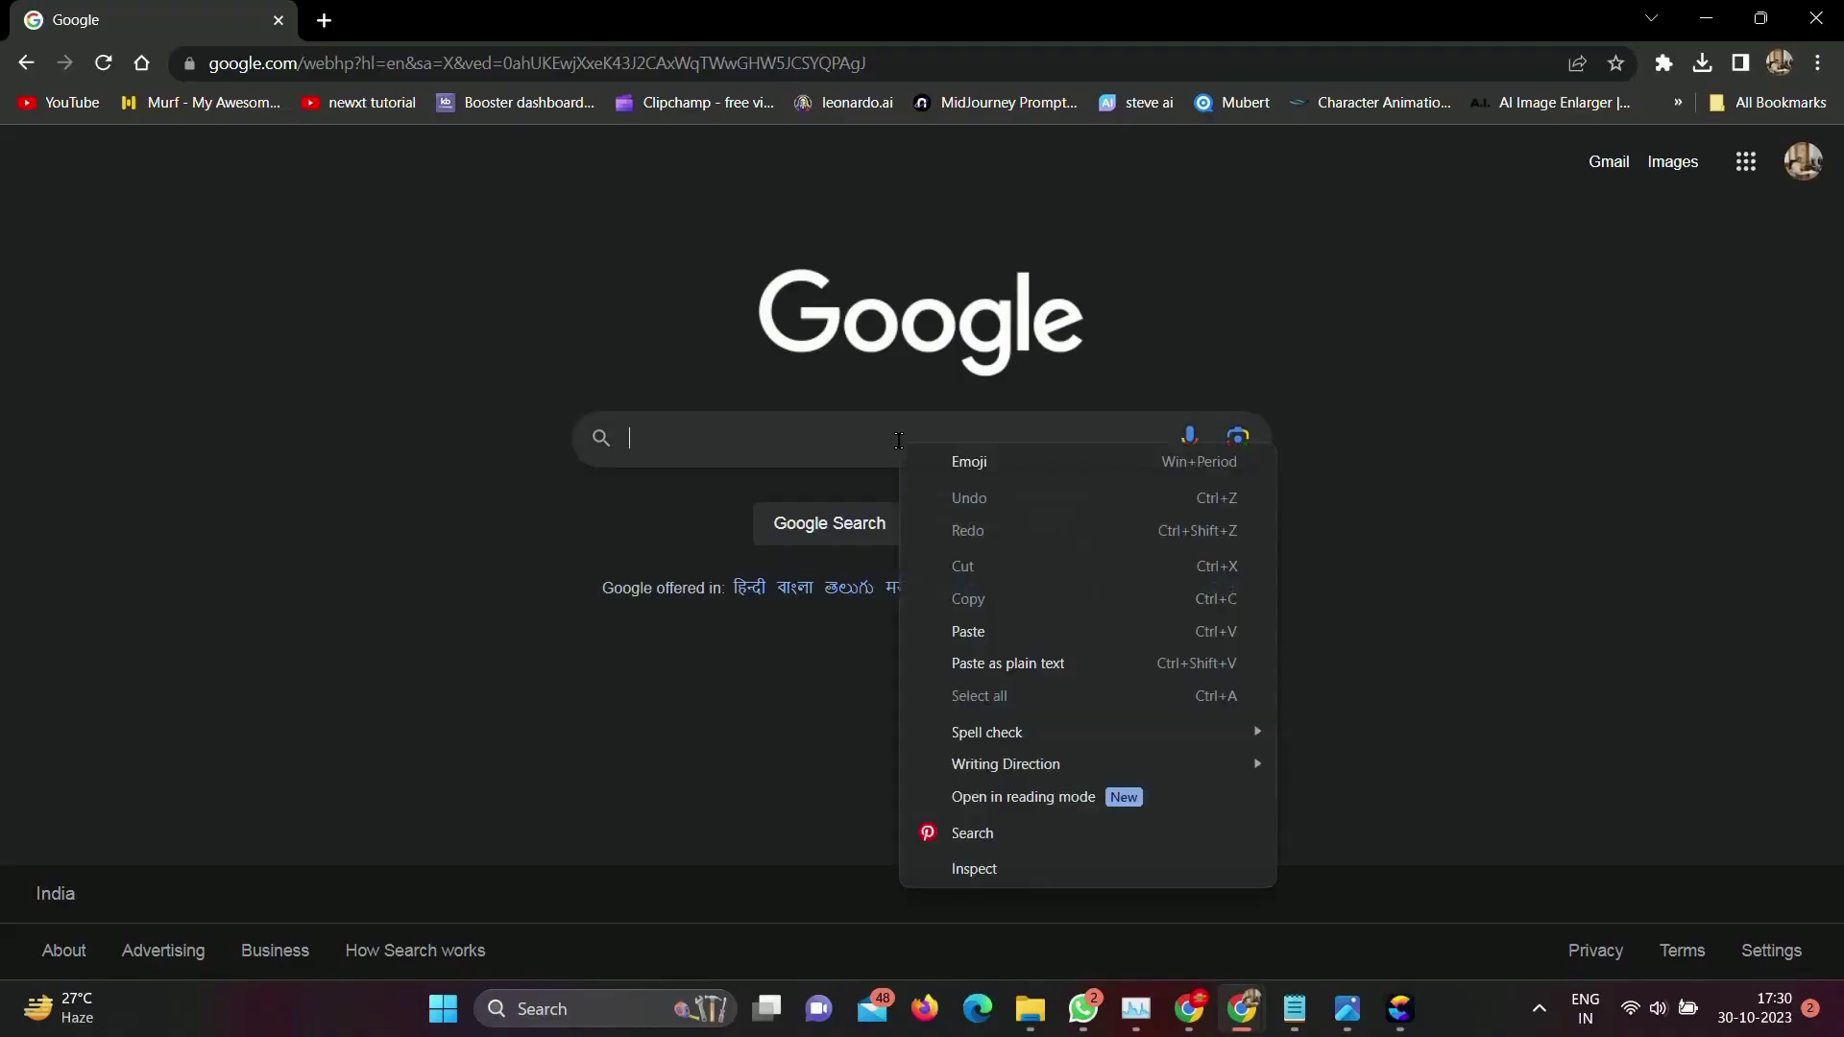
Search Google for "augie ai" and open the Augie beta site for AI-assisted video creation
left_click(851, 441)
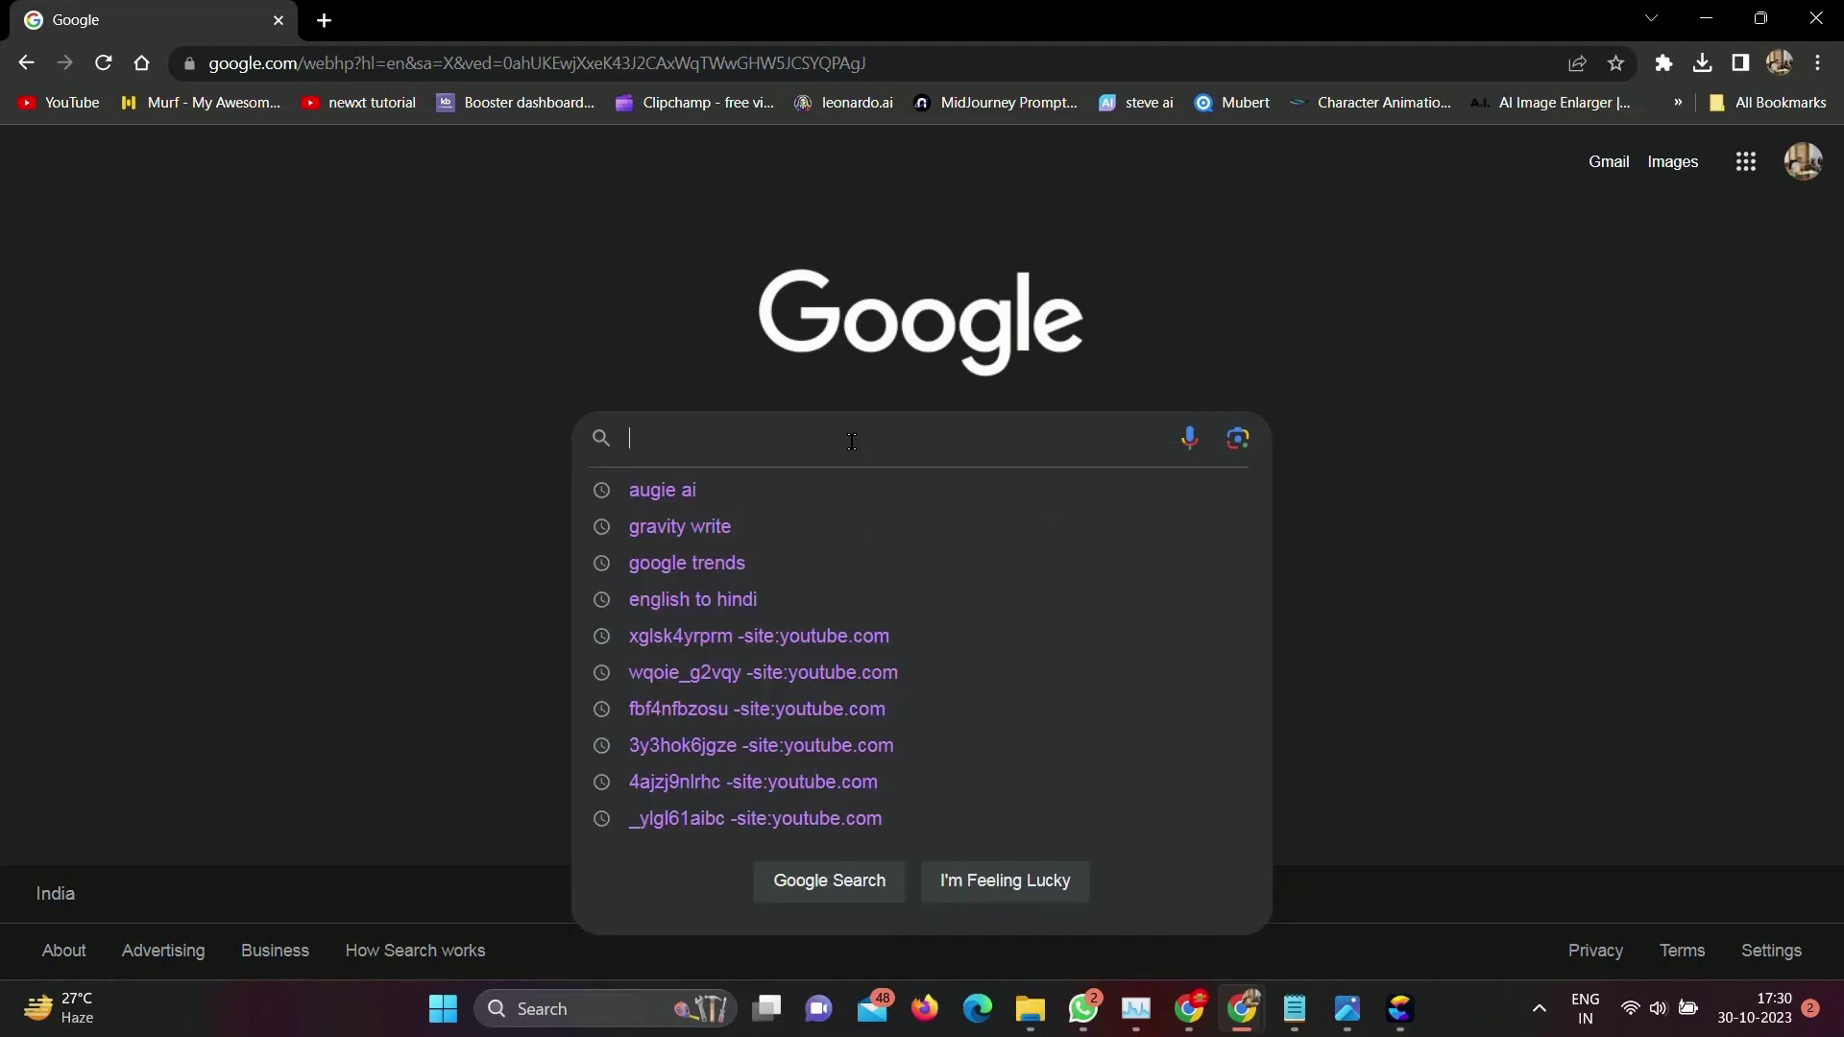
left_click(805, 488)
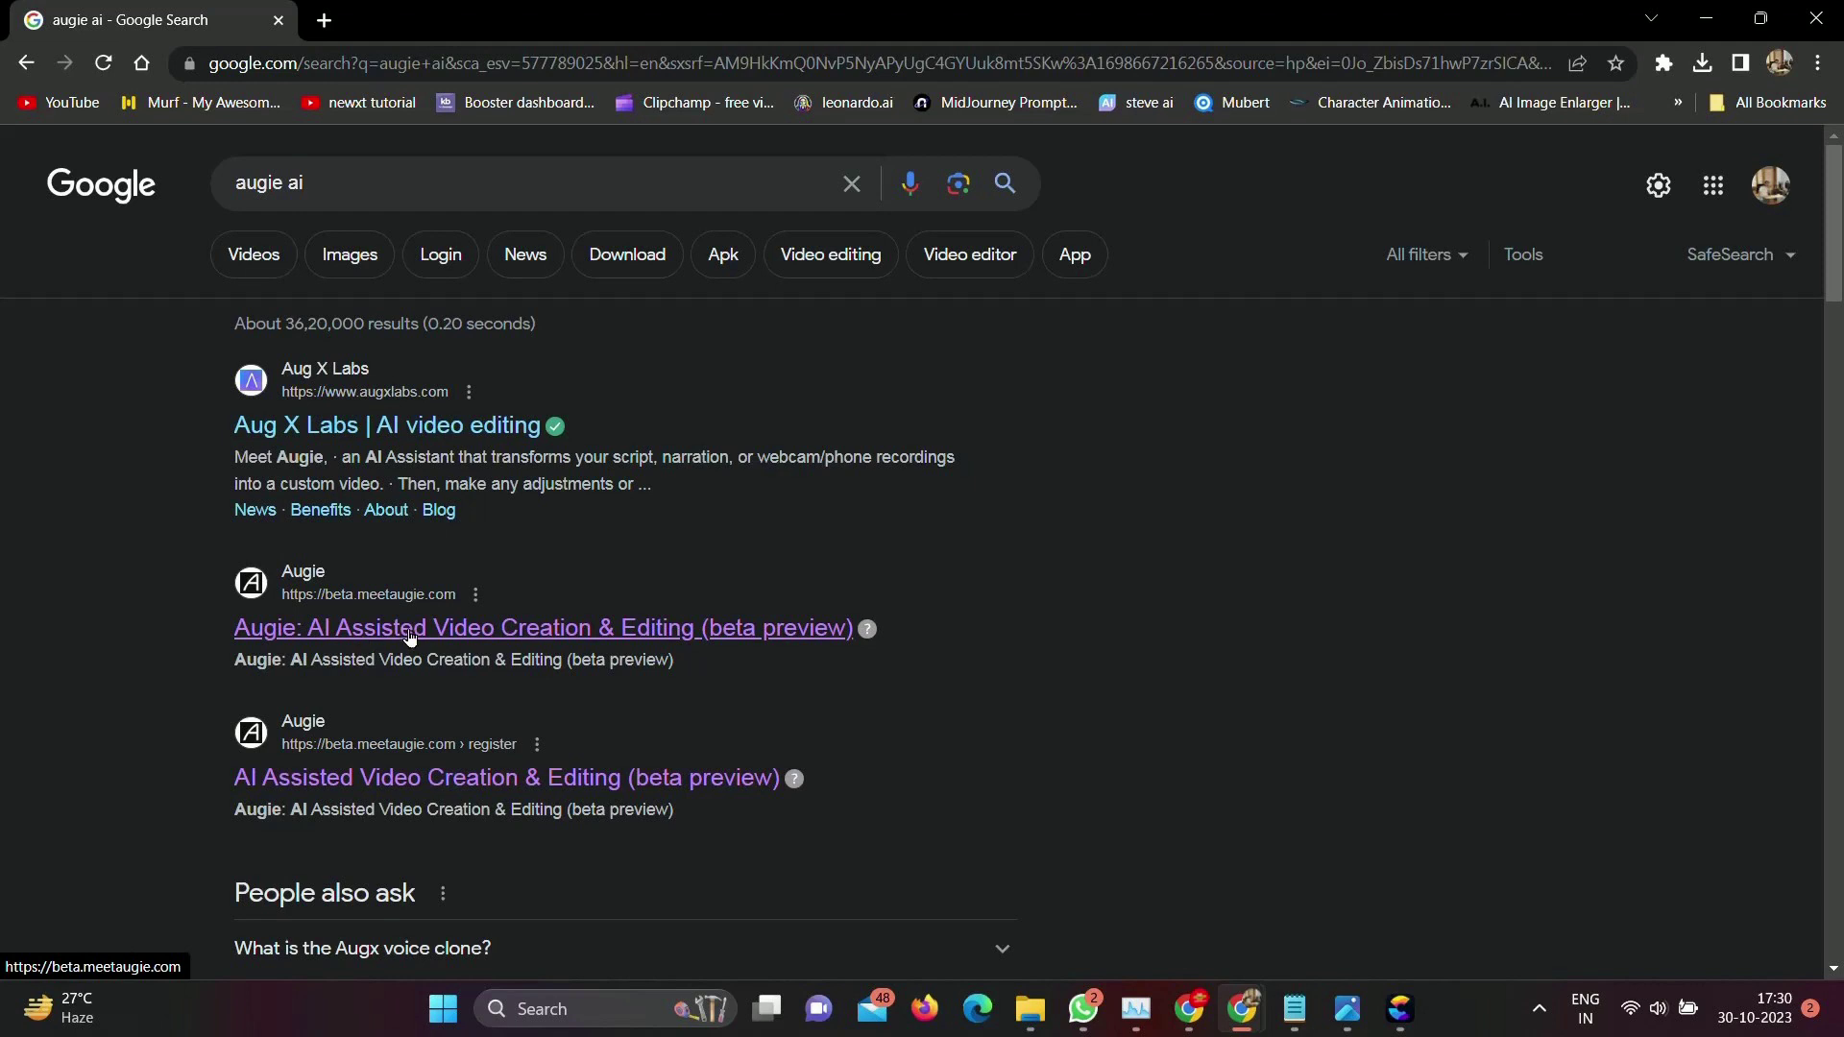
left_click(352, 632)
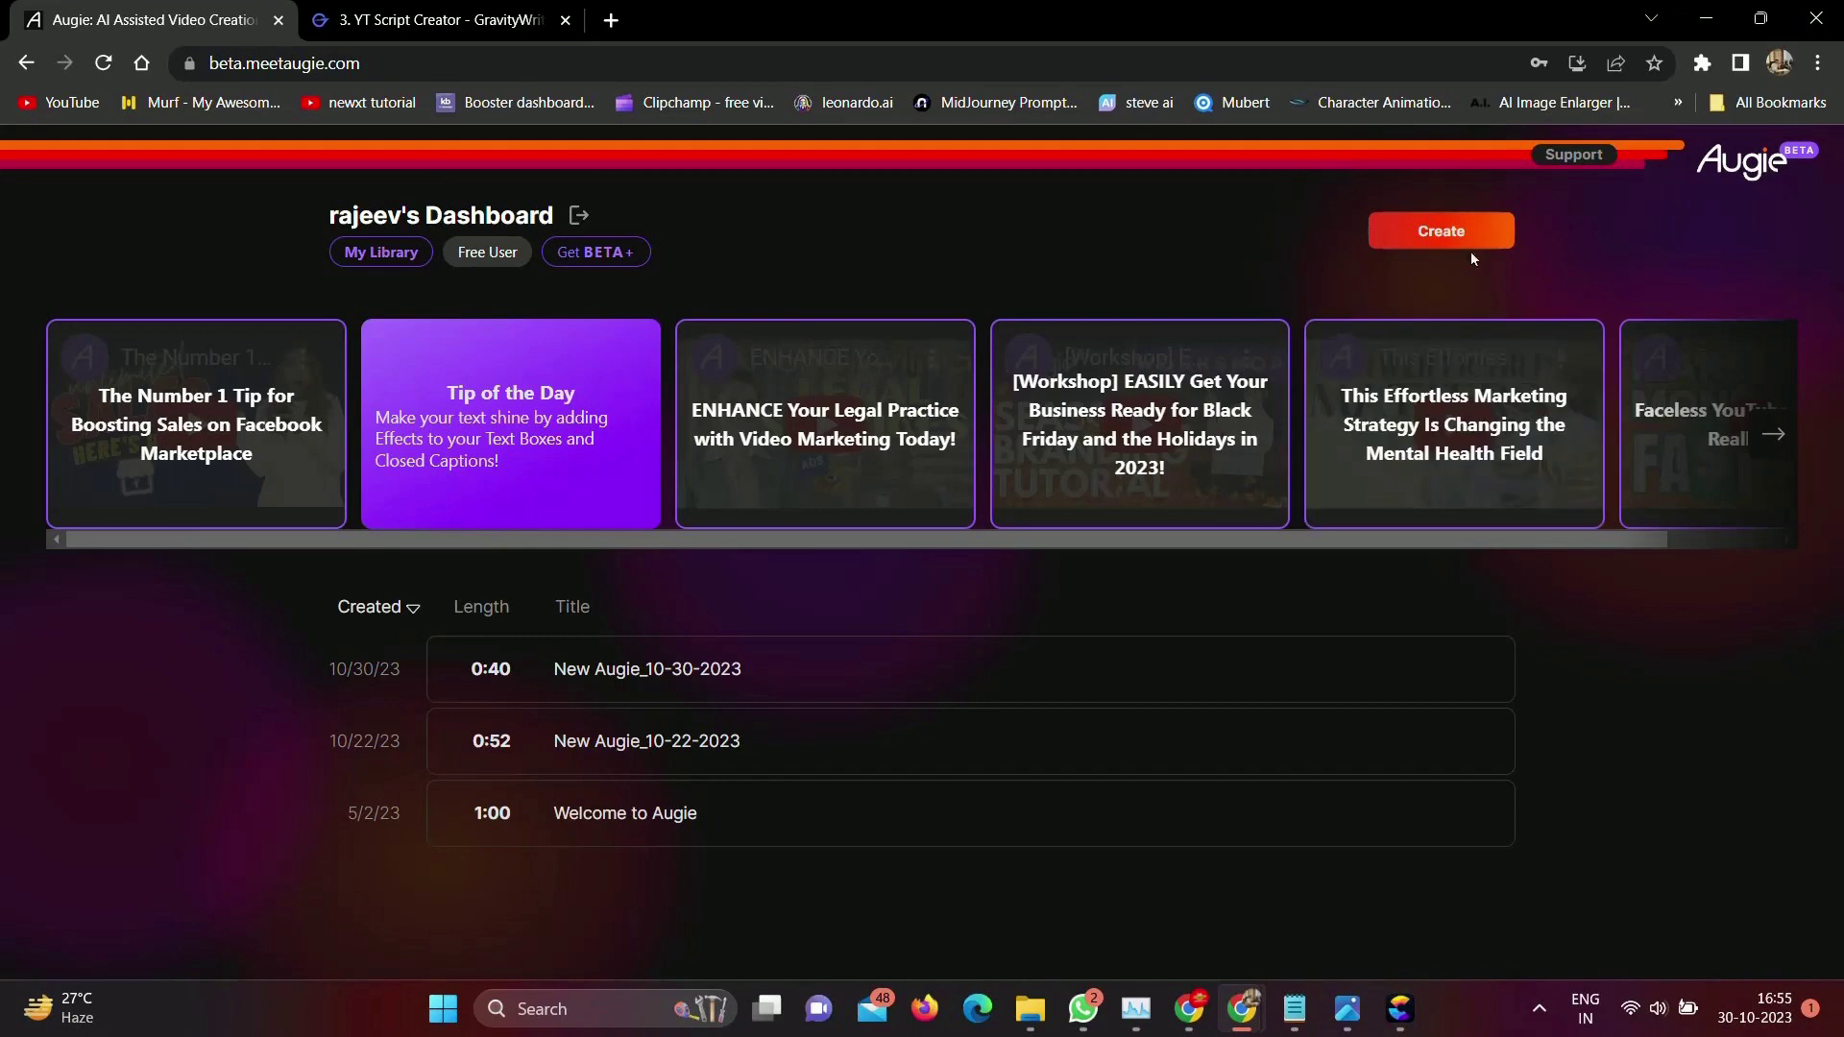
Start creating a new Augie video using the option for starting from scratch
left_click(1460, 235)
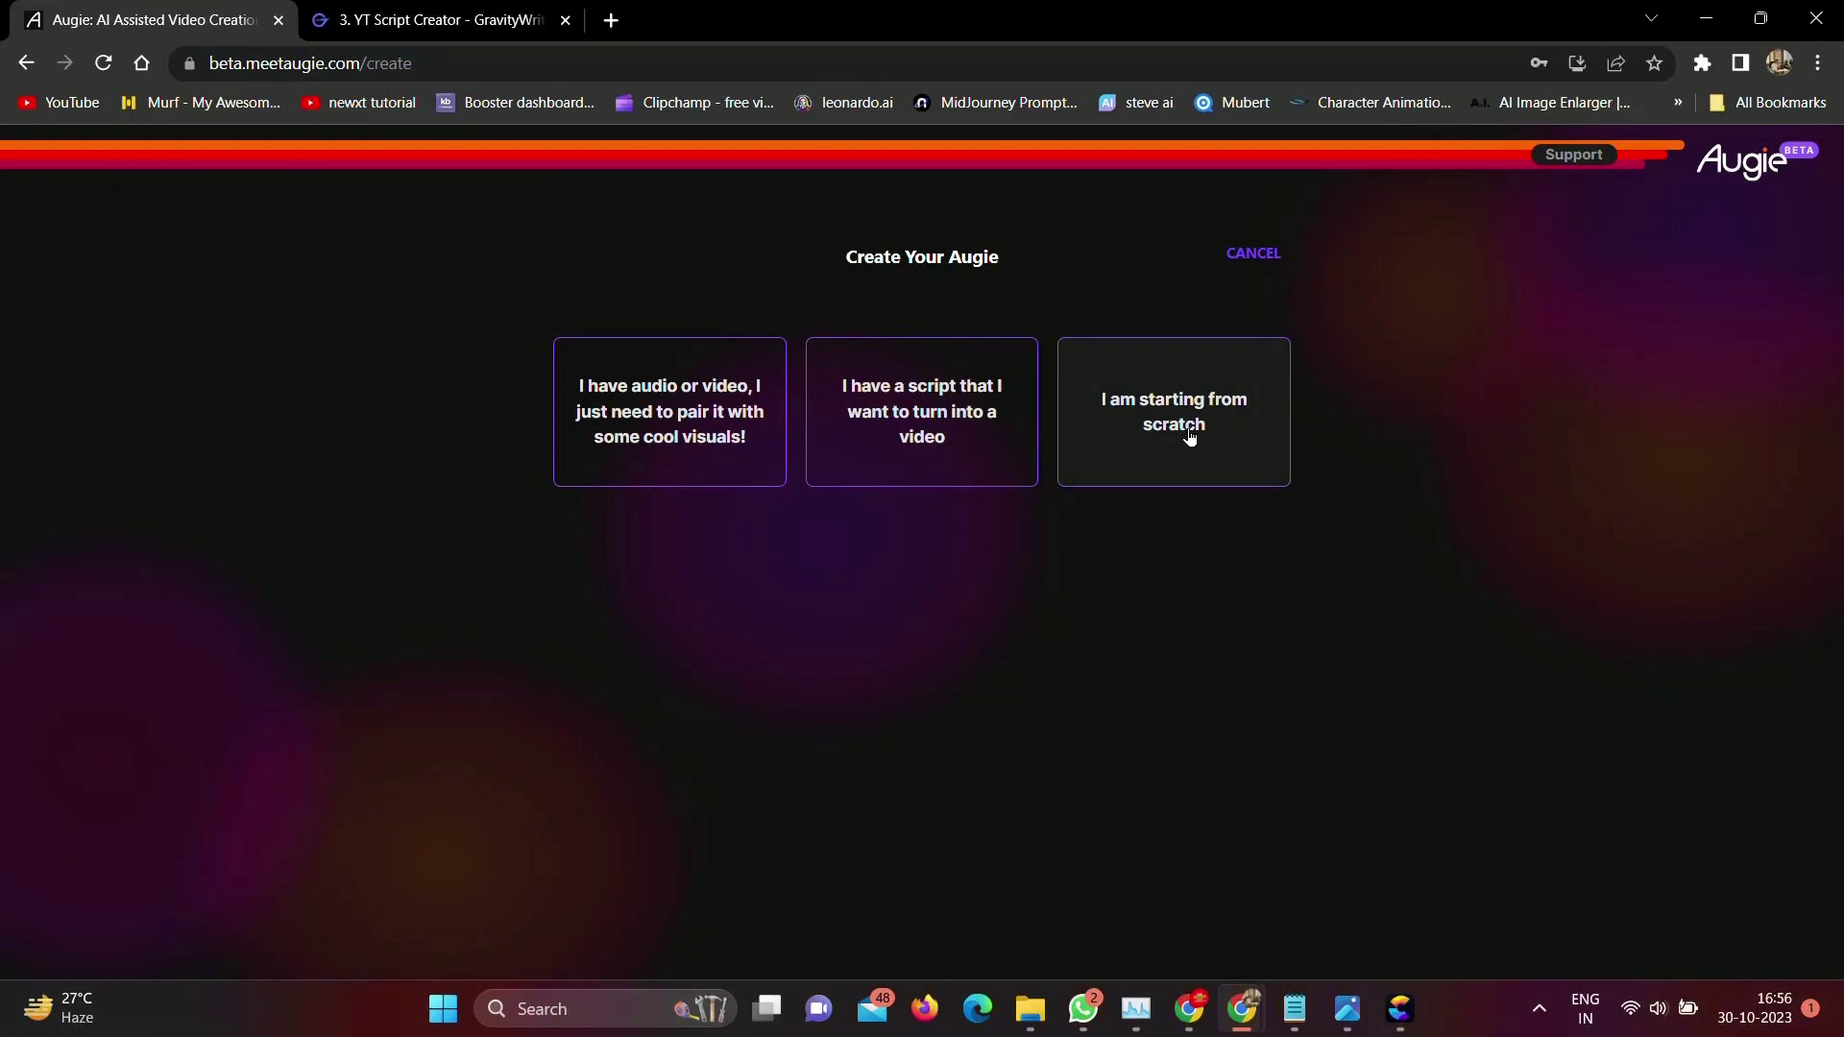
left_click(1189, 437)
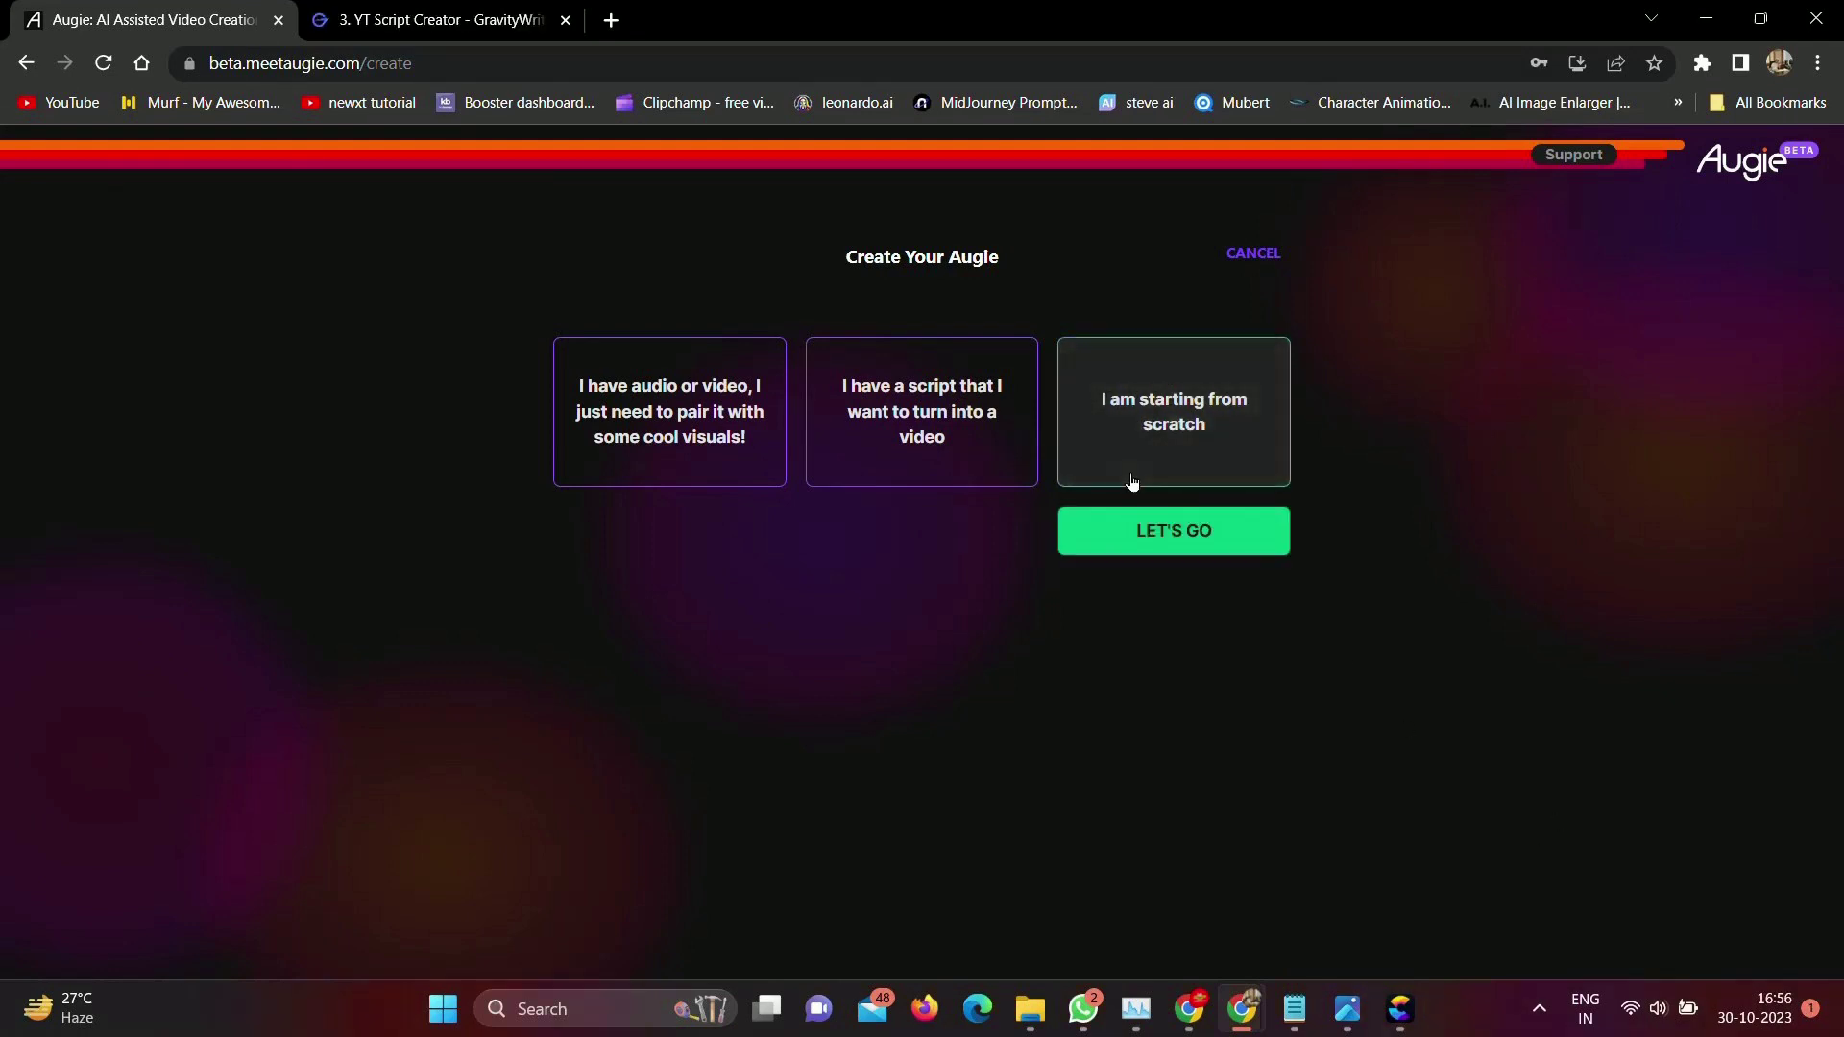
left_click(1176, 536)
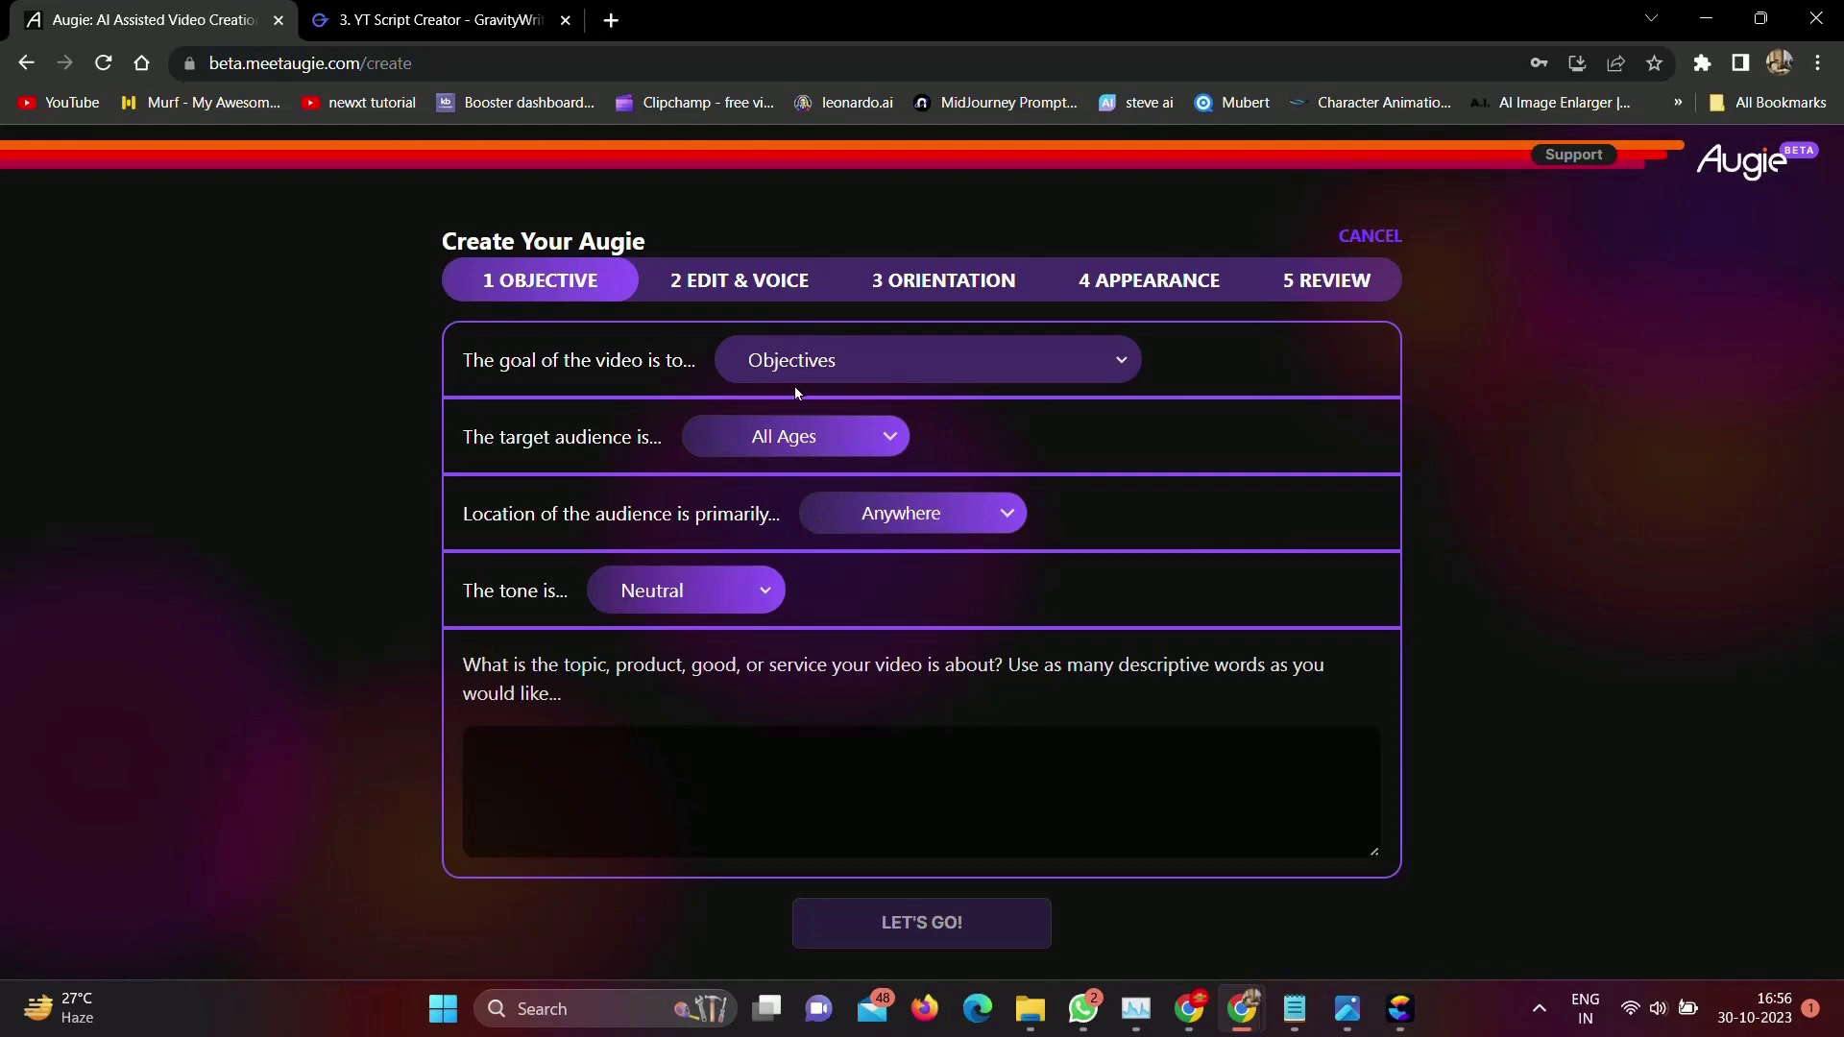
Look through the goal, audience and location choices without changing them, and set the video's tone to Inspirational
left_click(1122, 361)
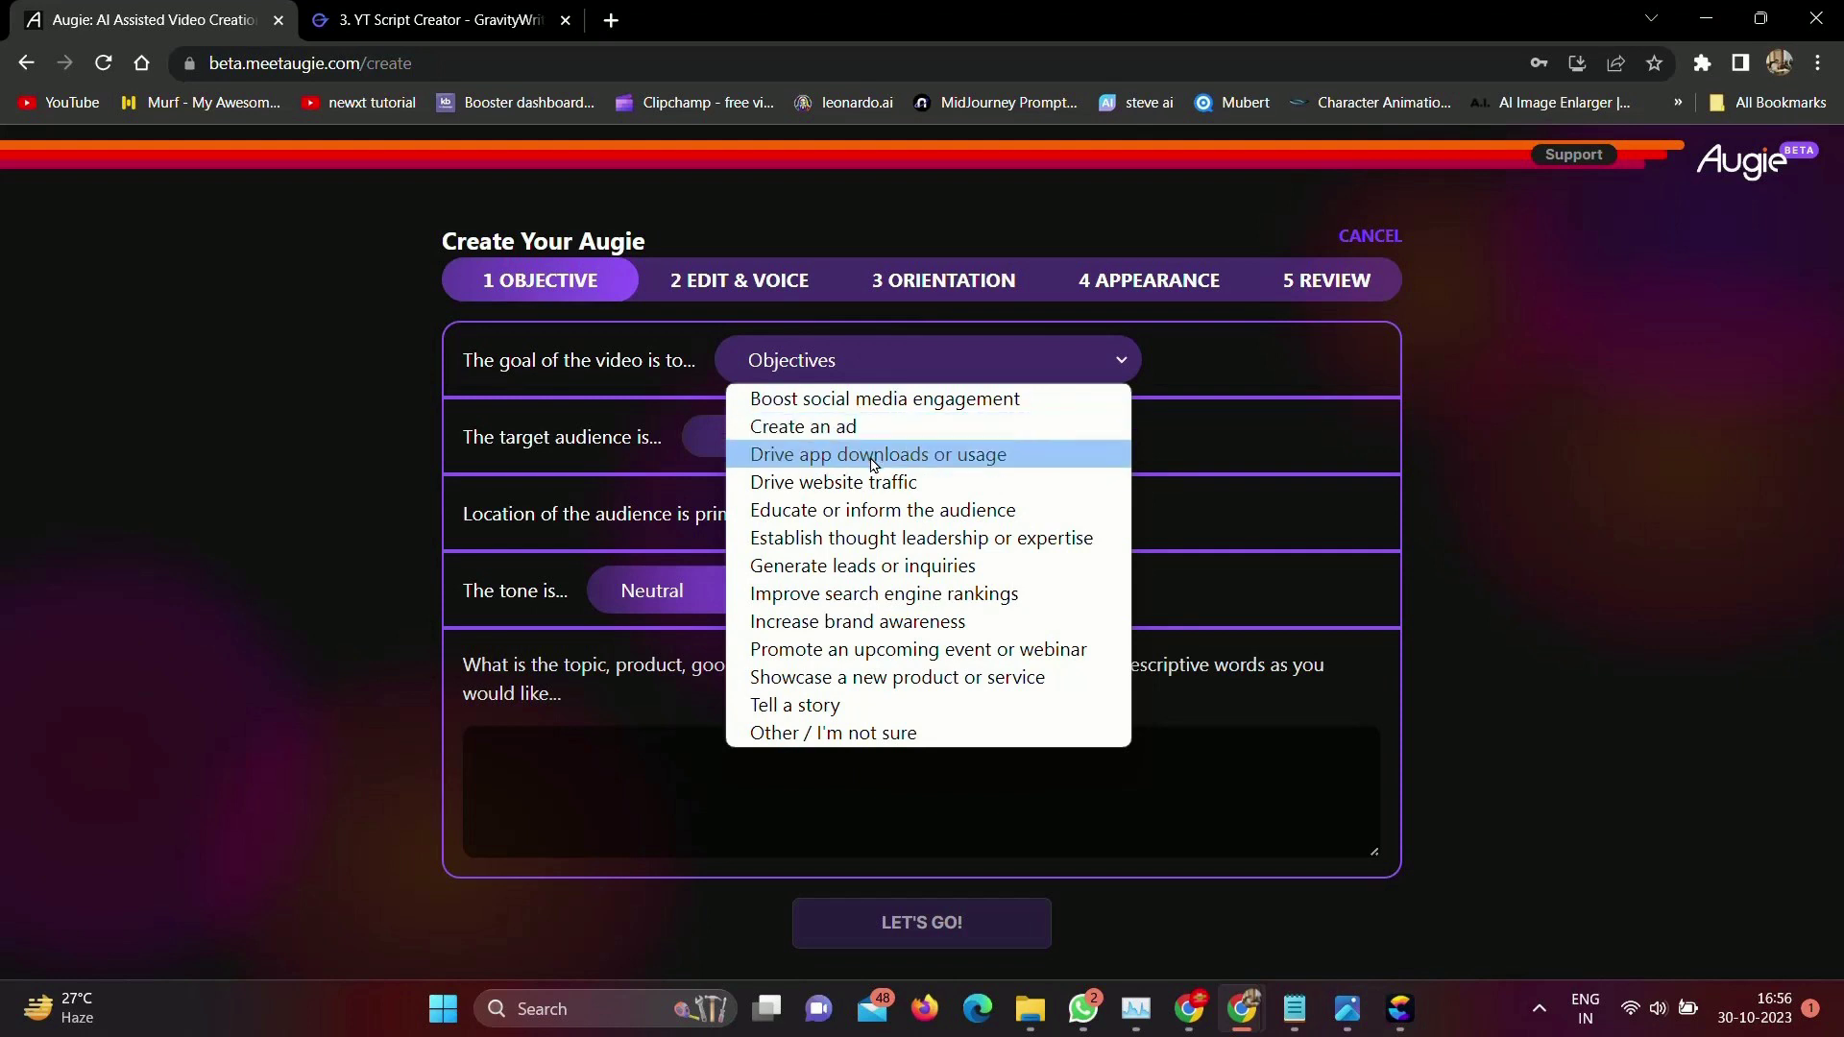
left_click(711, 437)
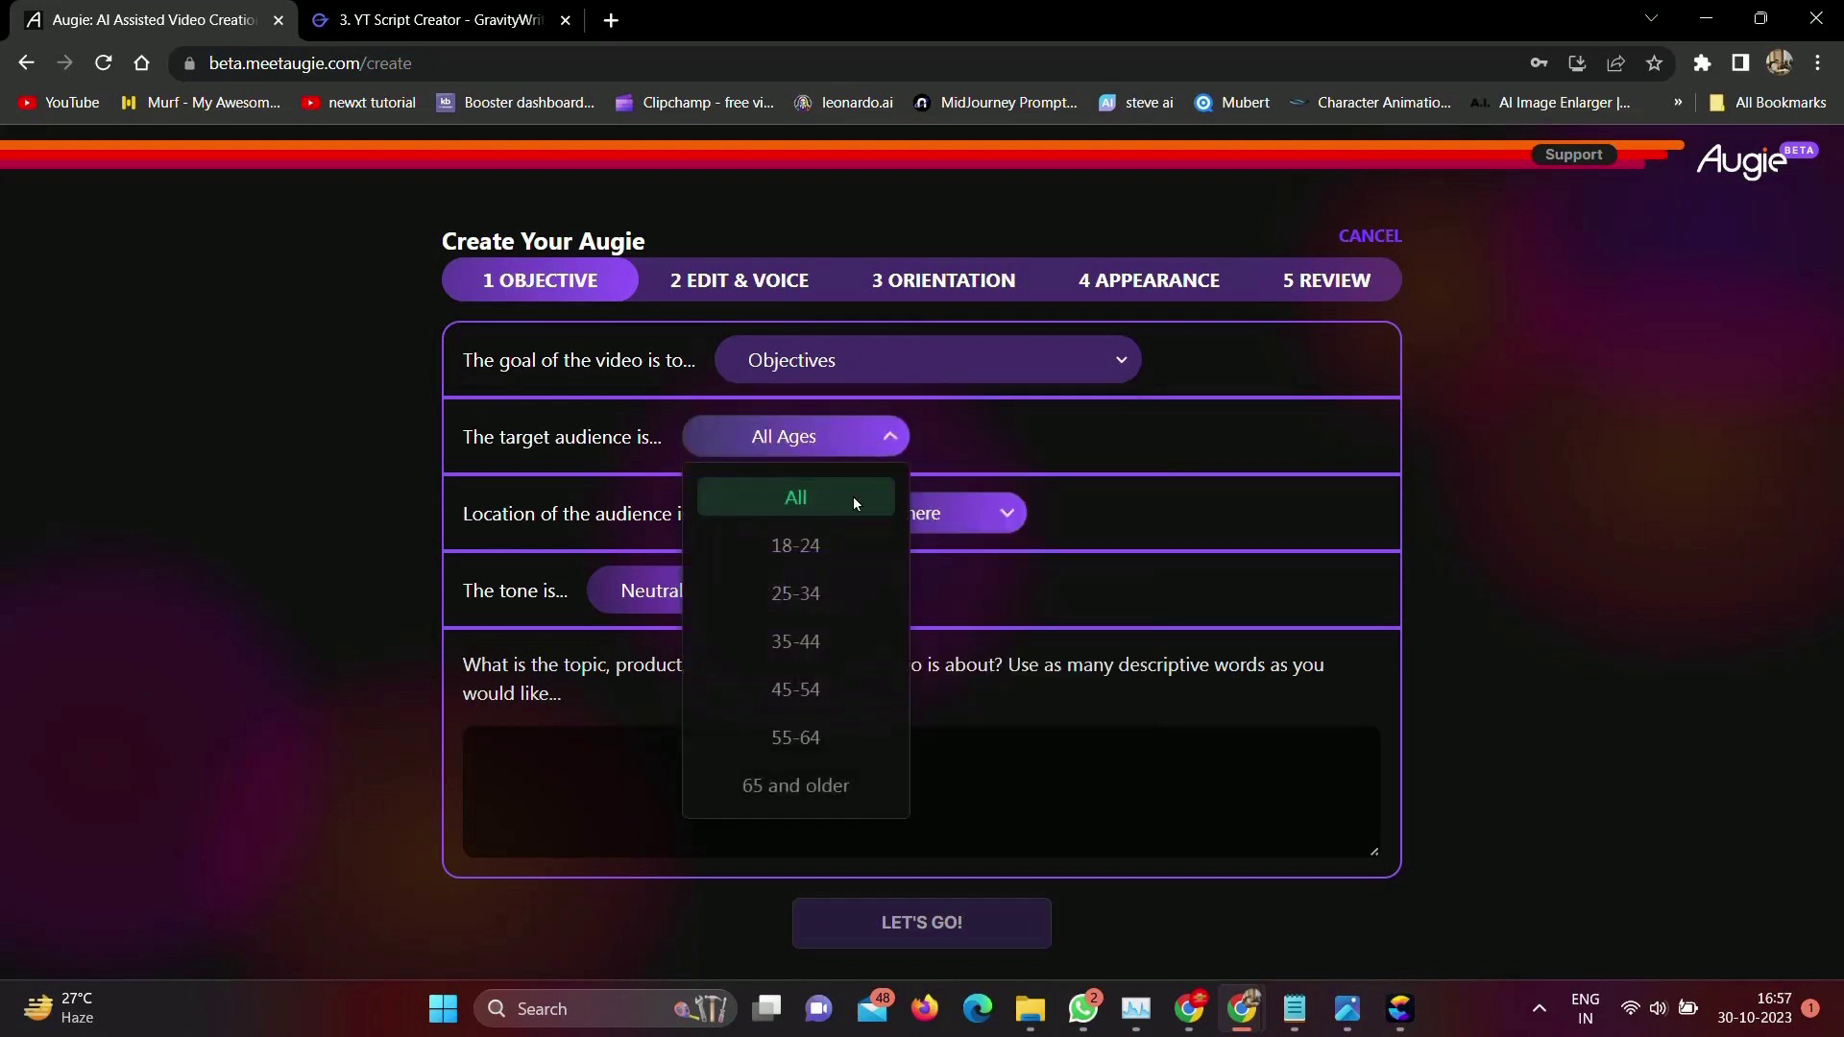
left_click(1168, 469)
left_click(1014, 520)
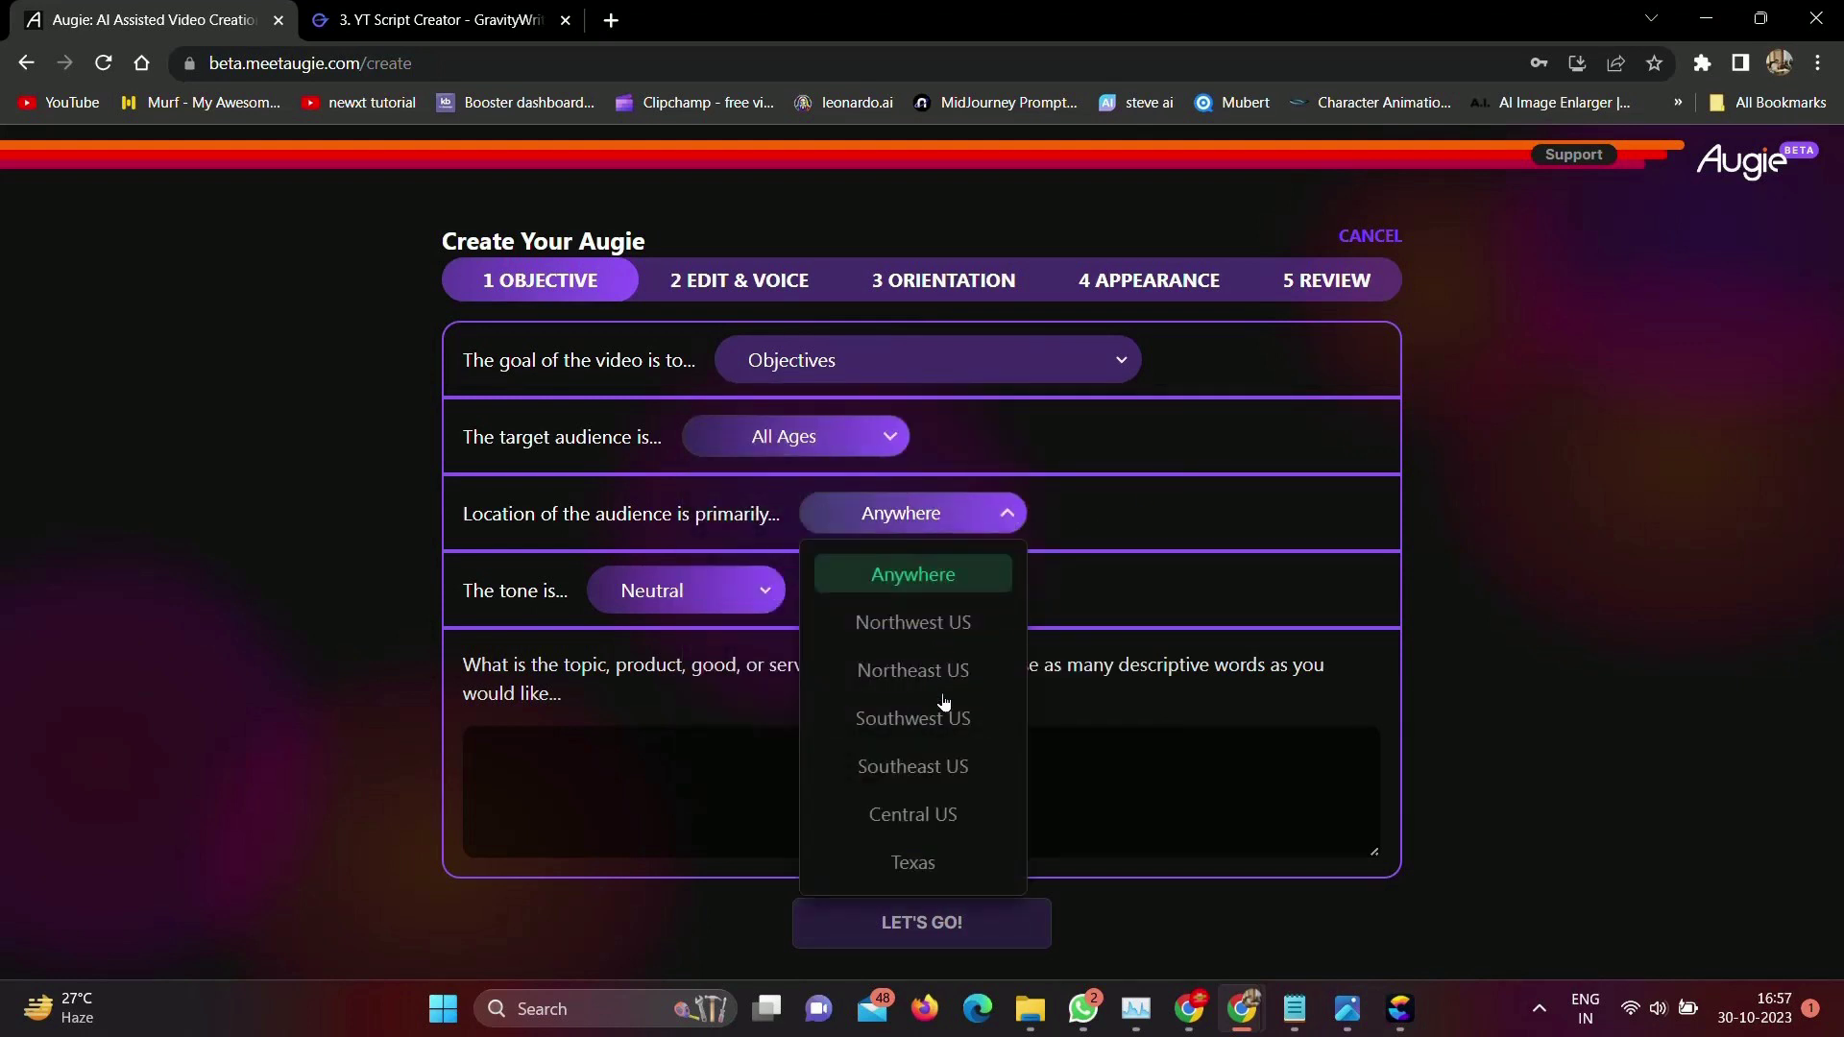
left_click(1167, 509)
left_click(751, 594)
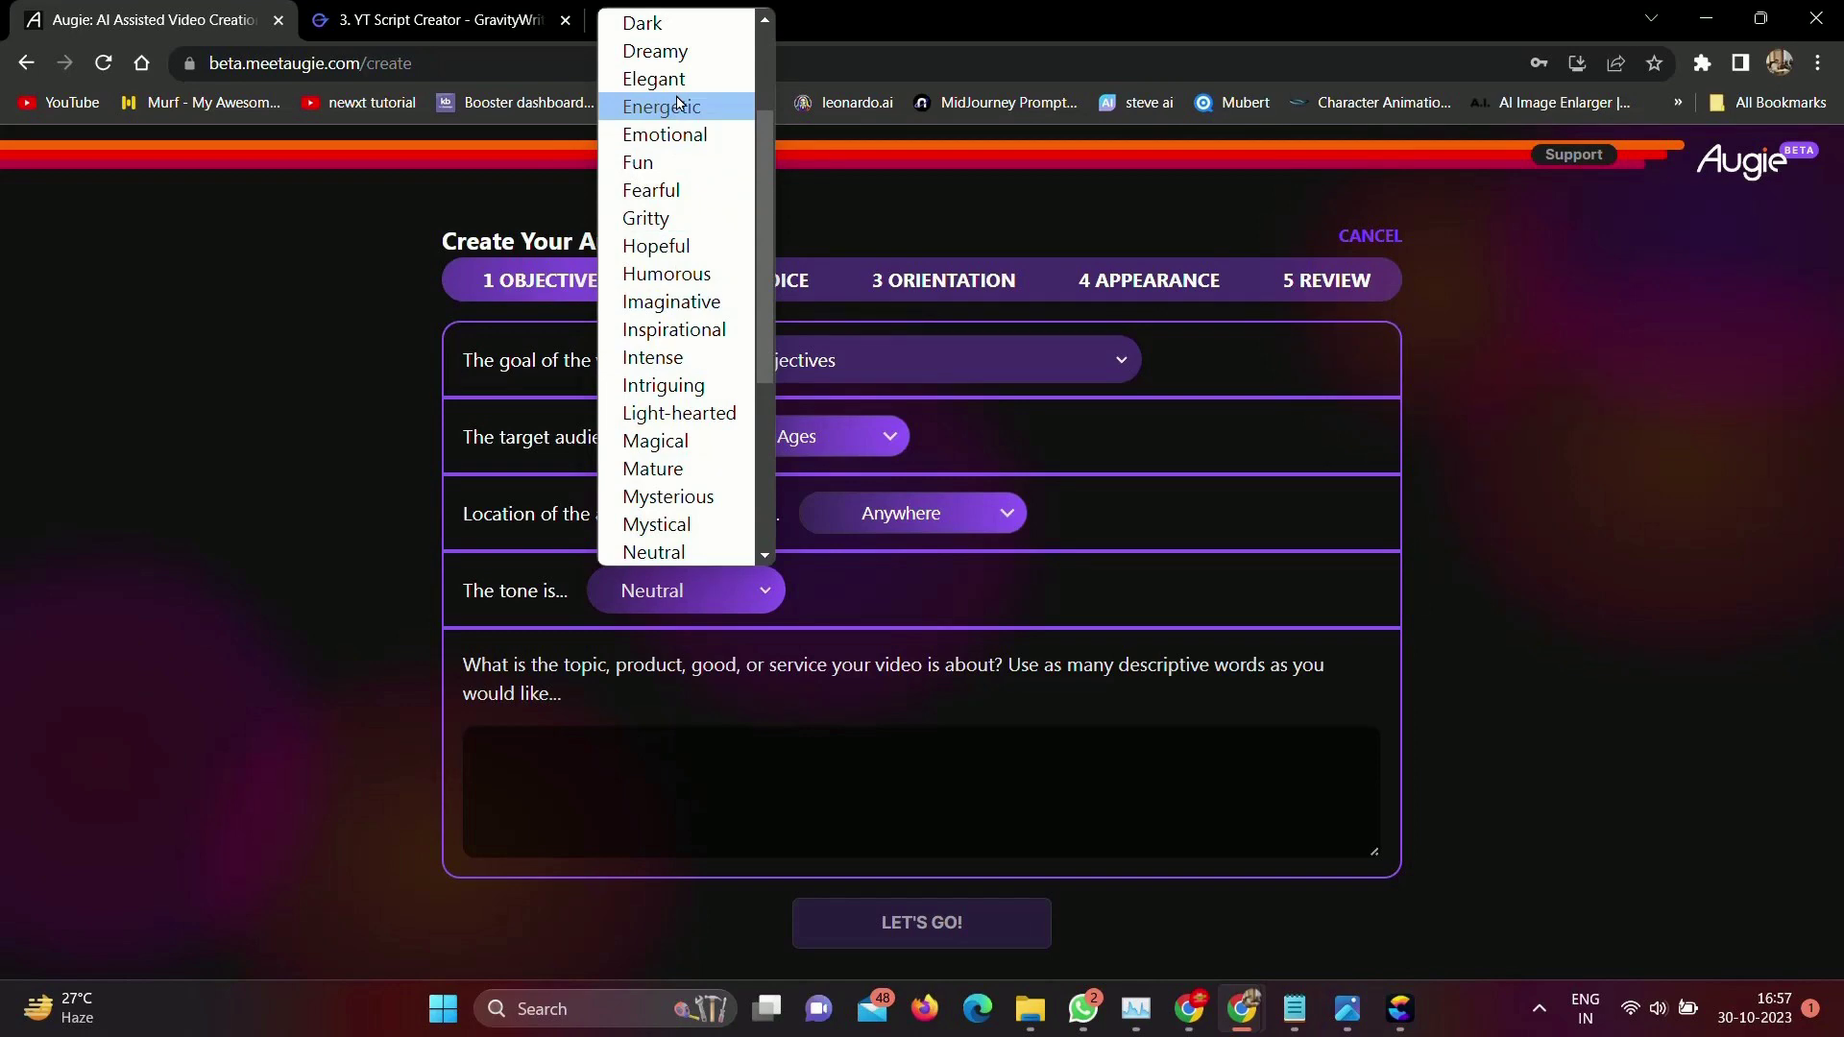
left_click(704, 331)
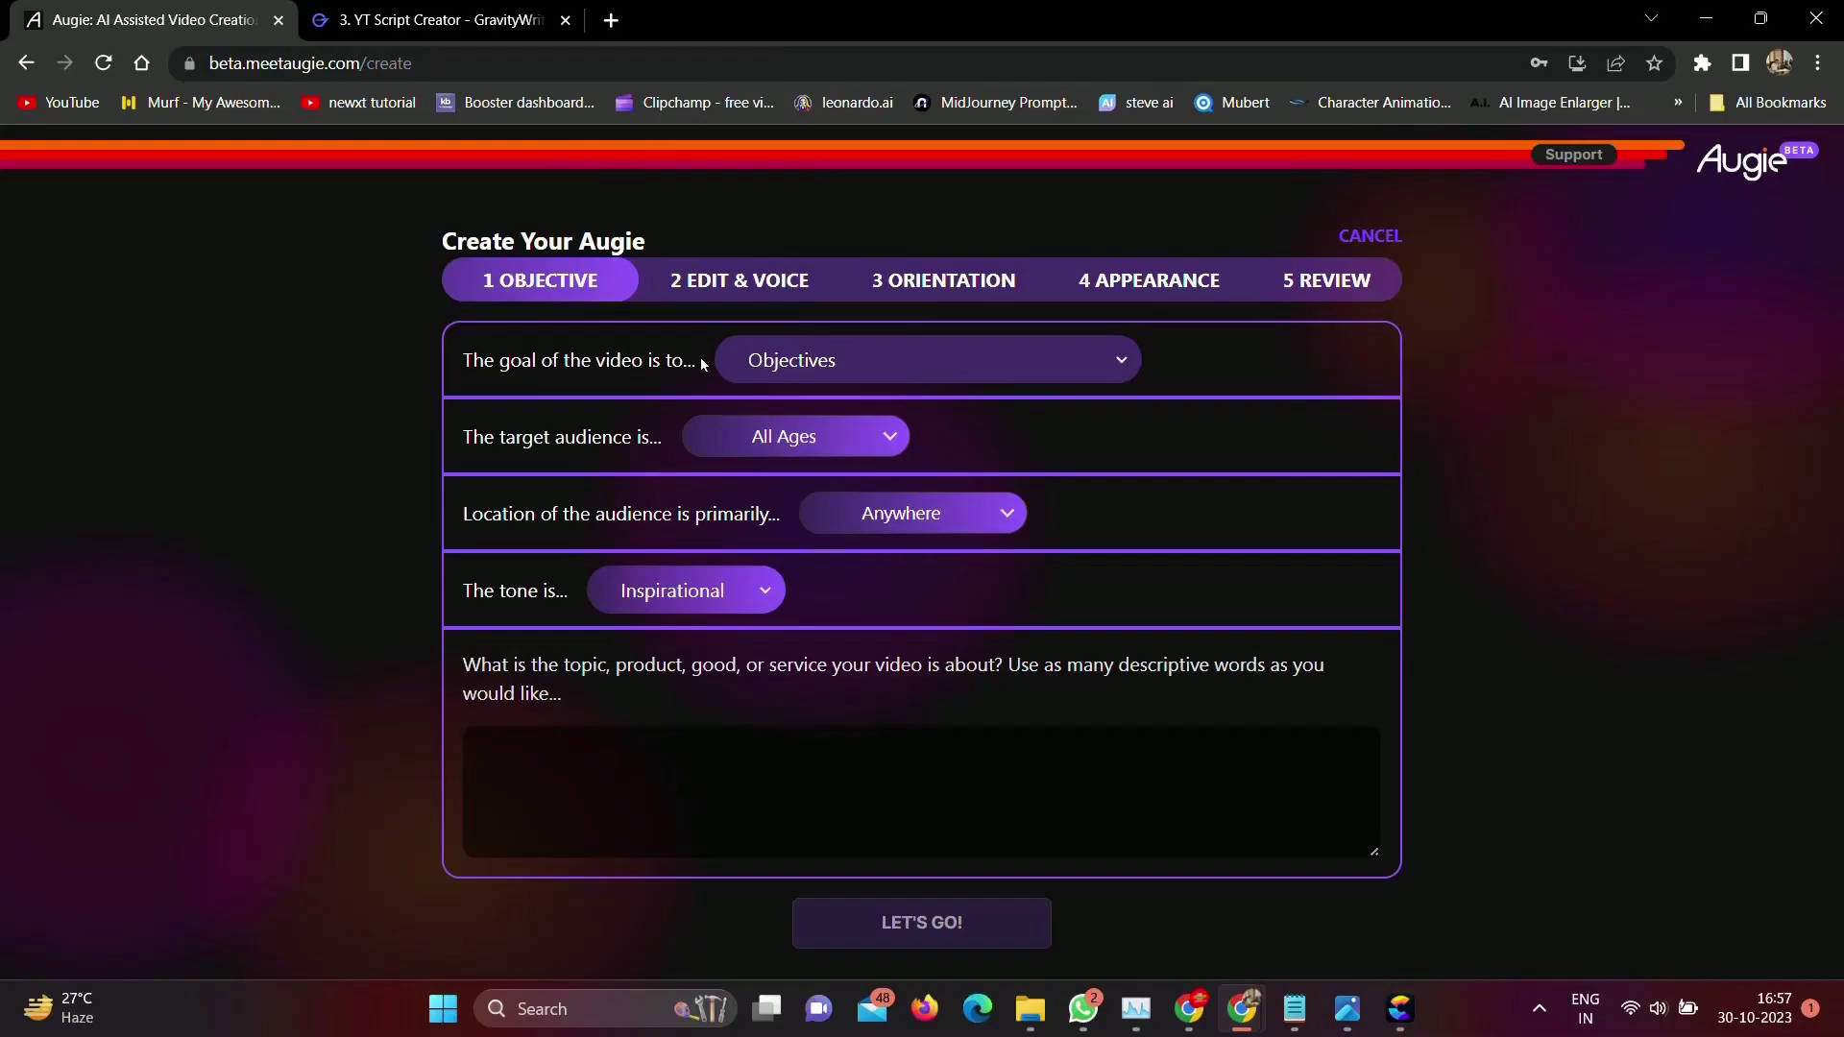
Enter the topic "How to create Youtube Channel use of Free AI Tools" and generate the script
left_click(654, 763)
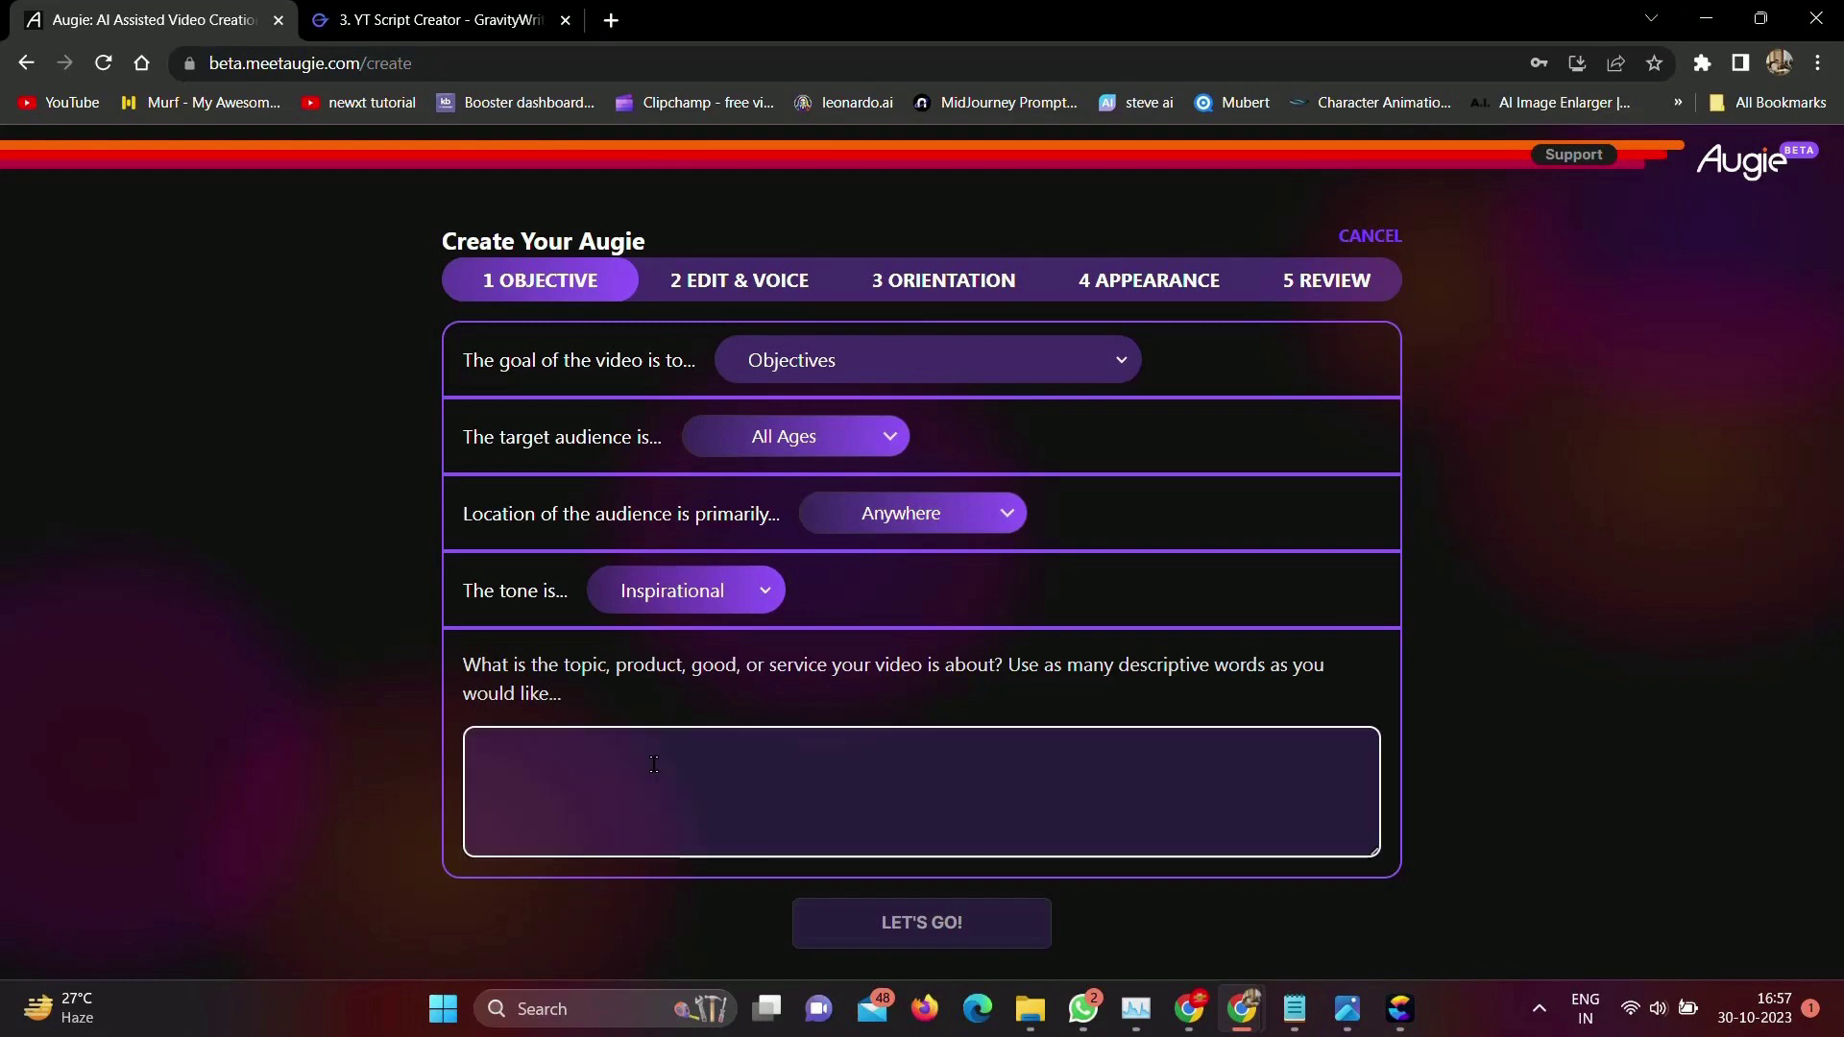
type("How ")
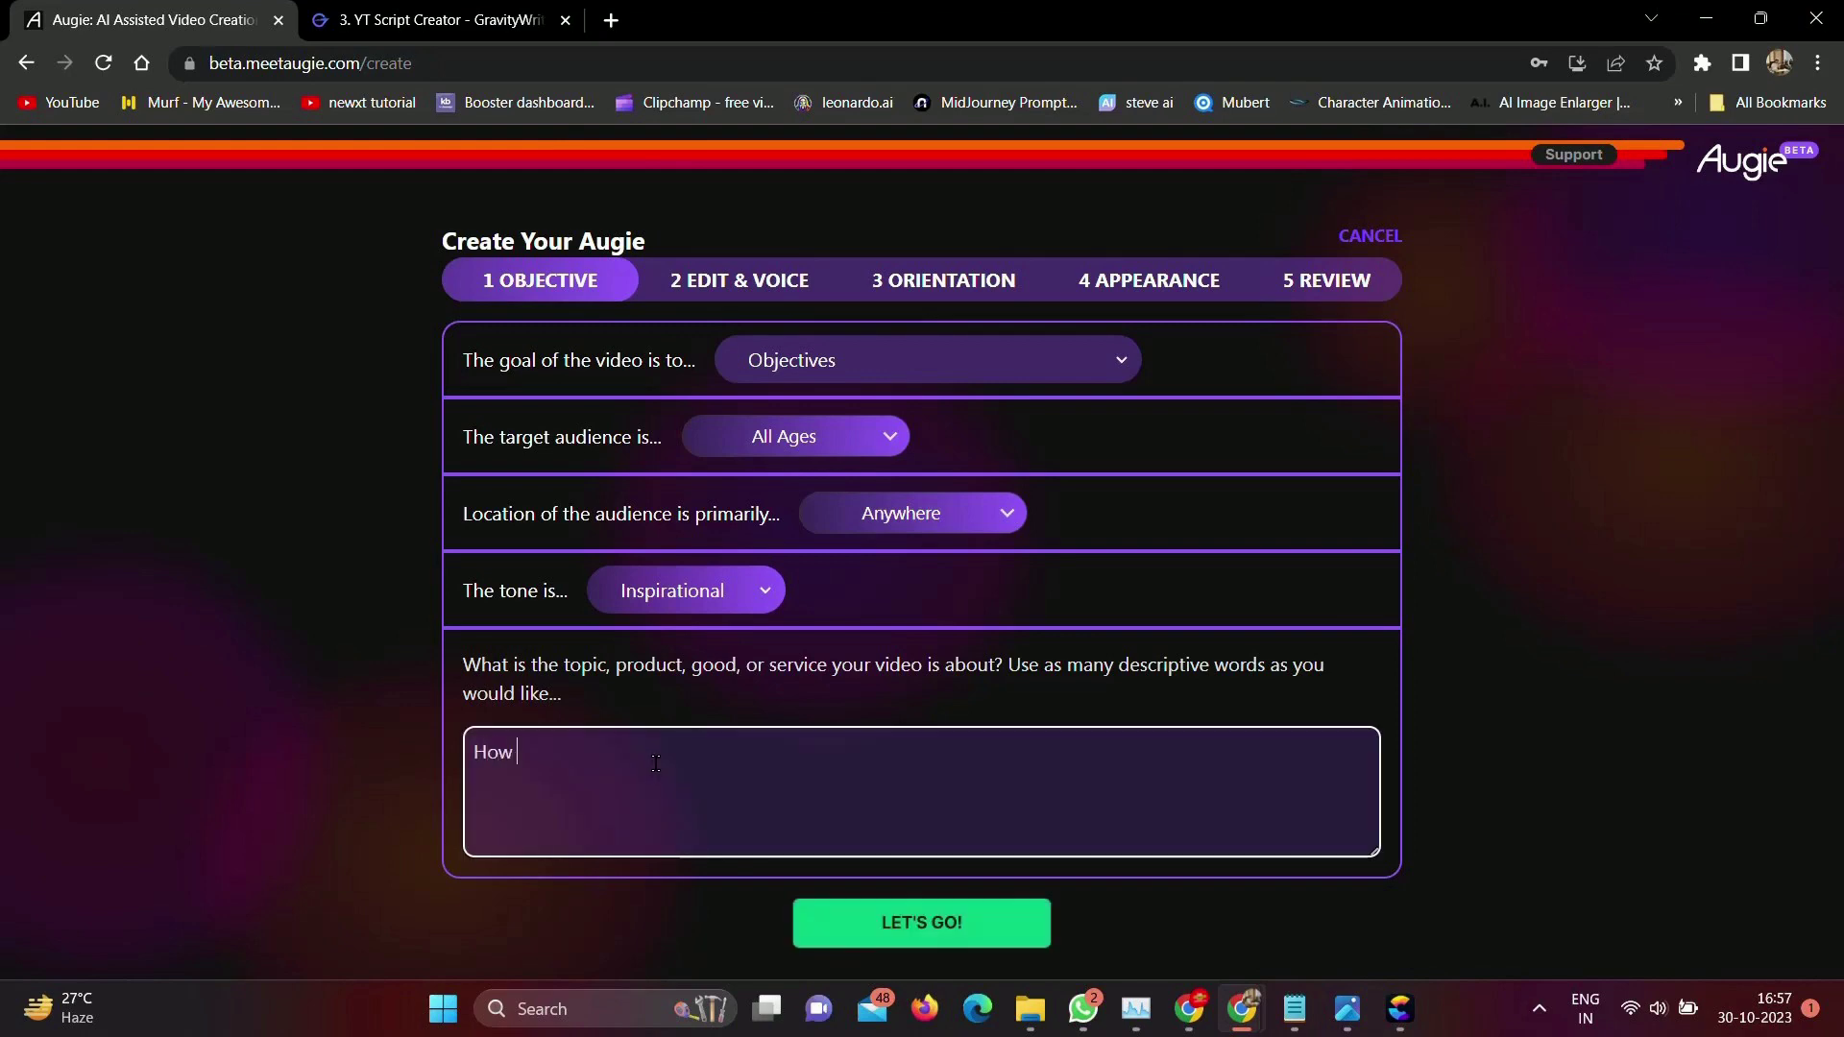
type("to create Youtube Channel use of Fr")
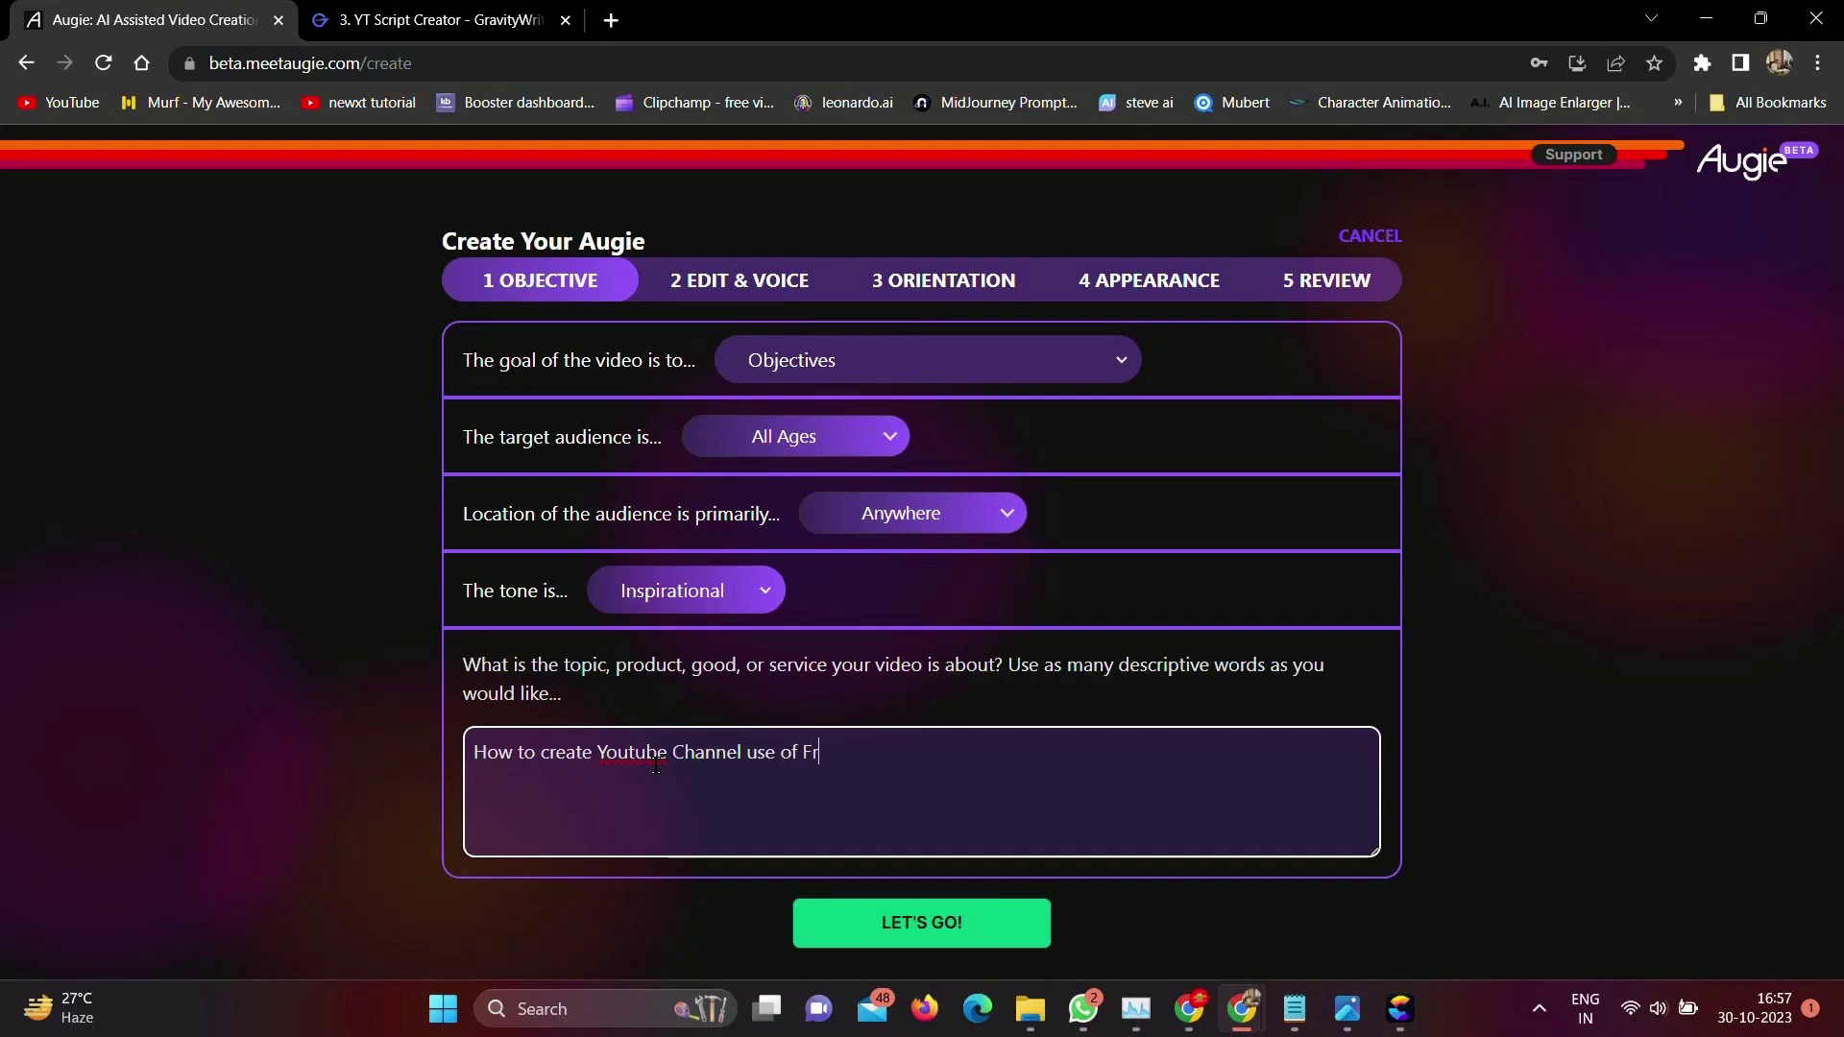
type("ee AI Tools")
left_click(903, 924)
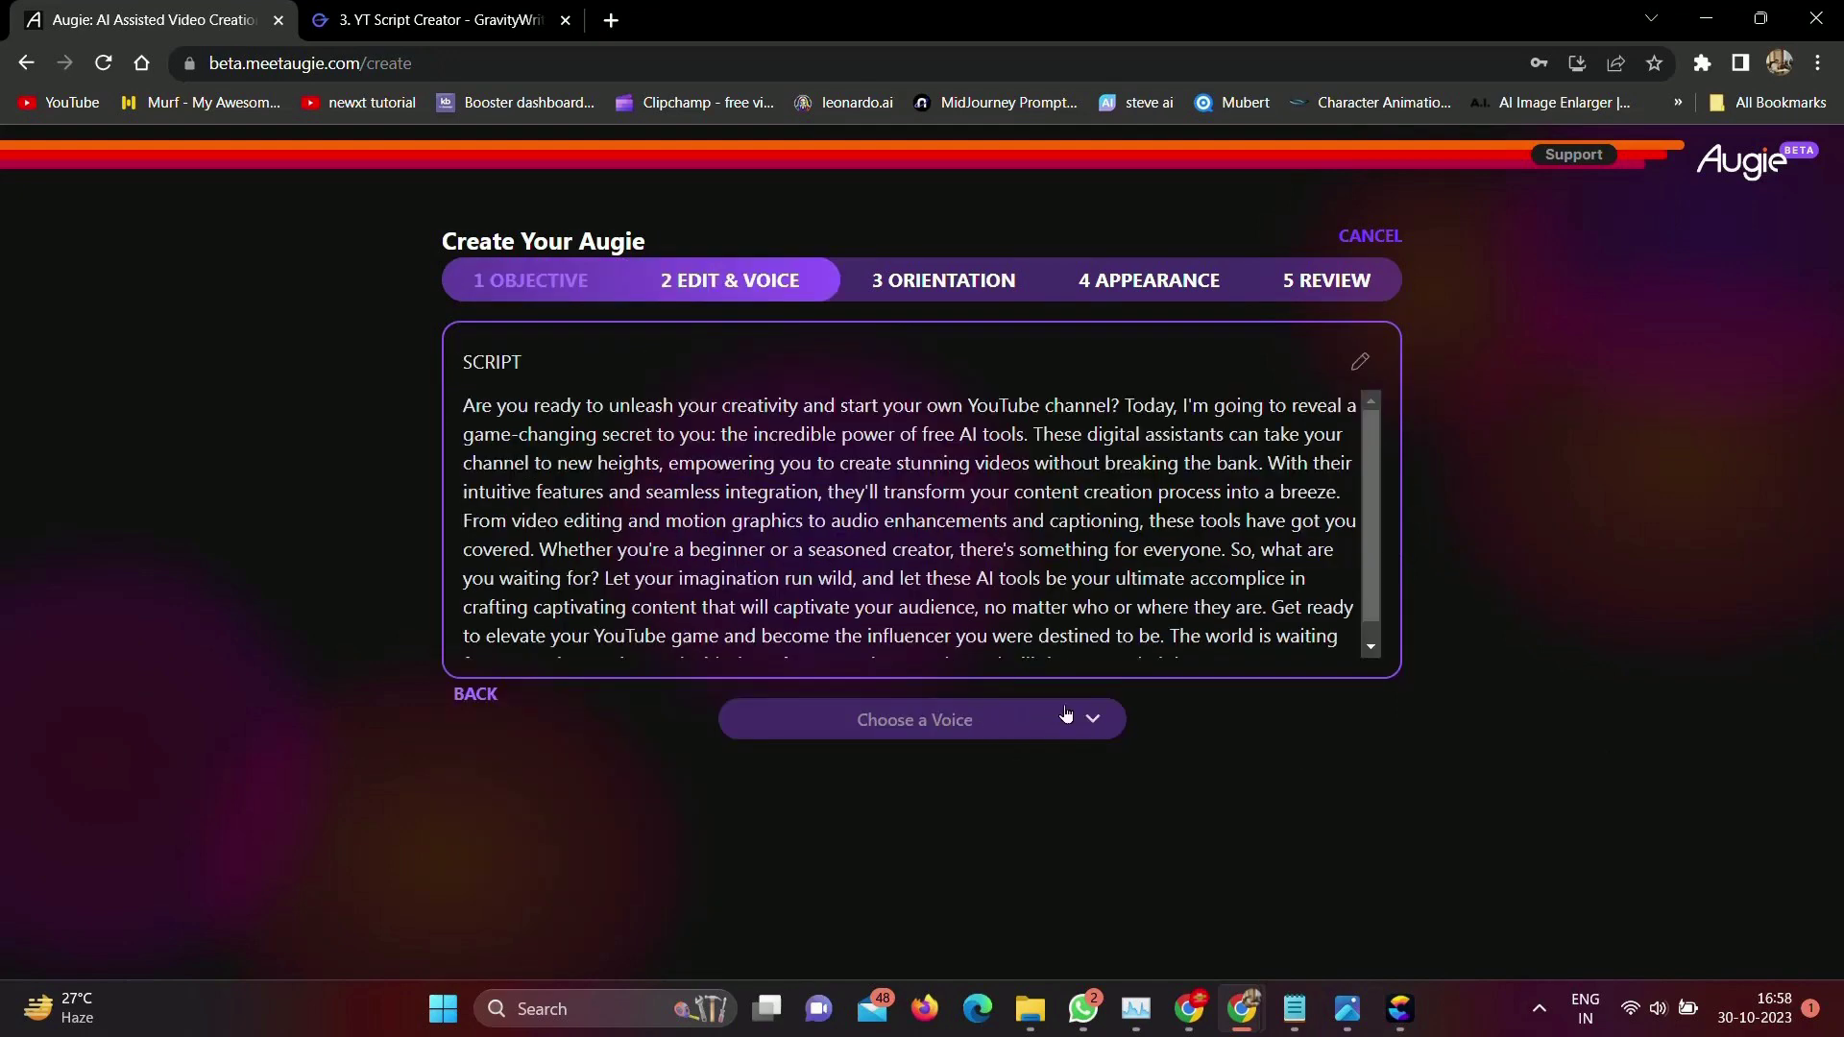
Choose the North American male adult voice Brad for the script, listen to its preview and accept it
left_click(1095, 727)
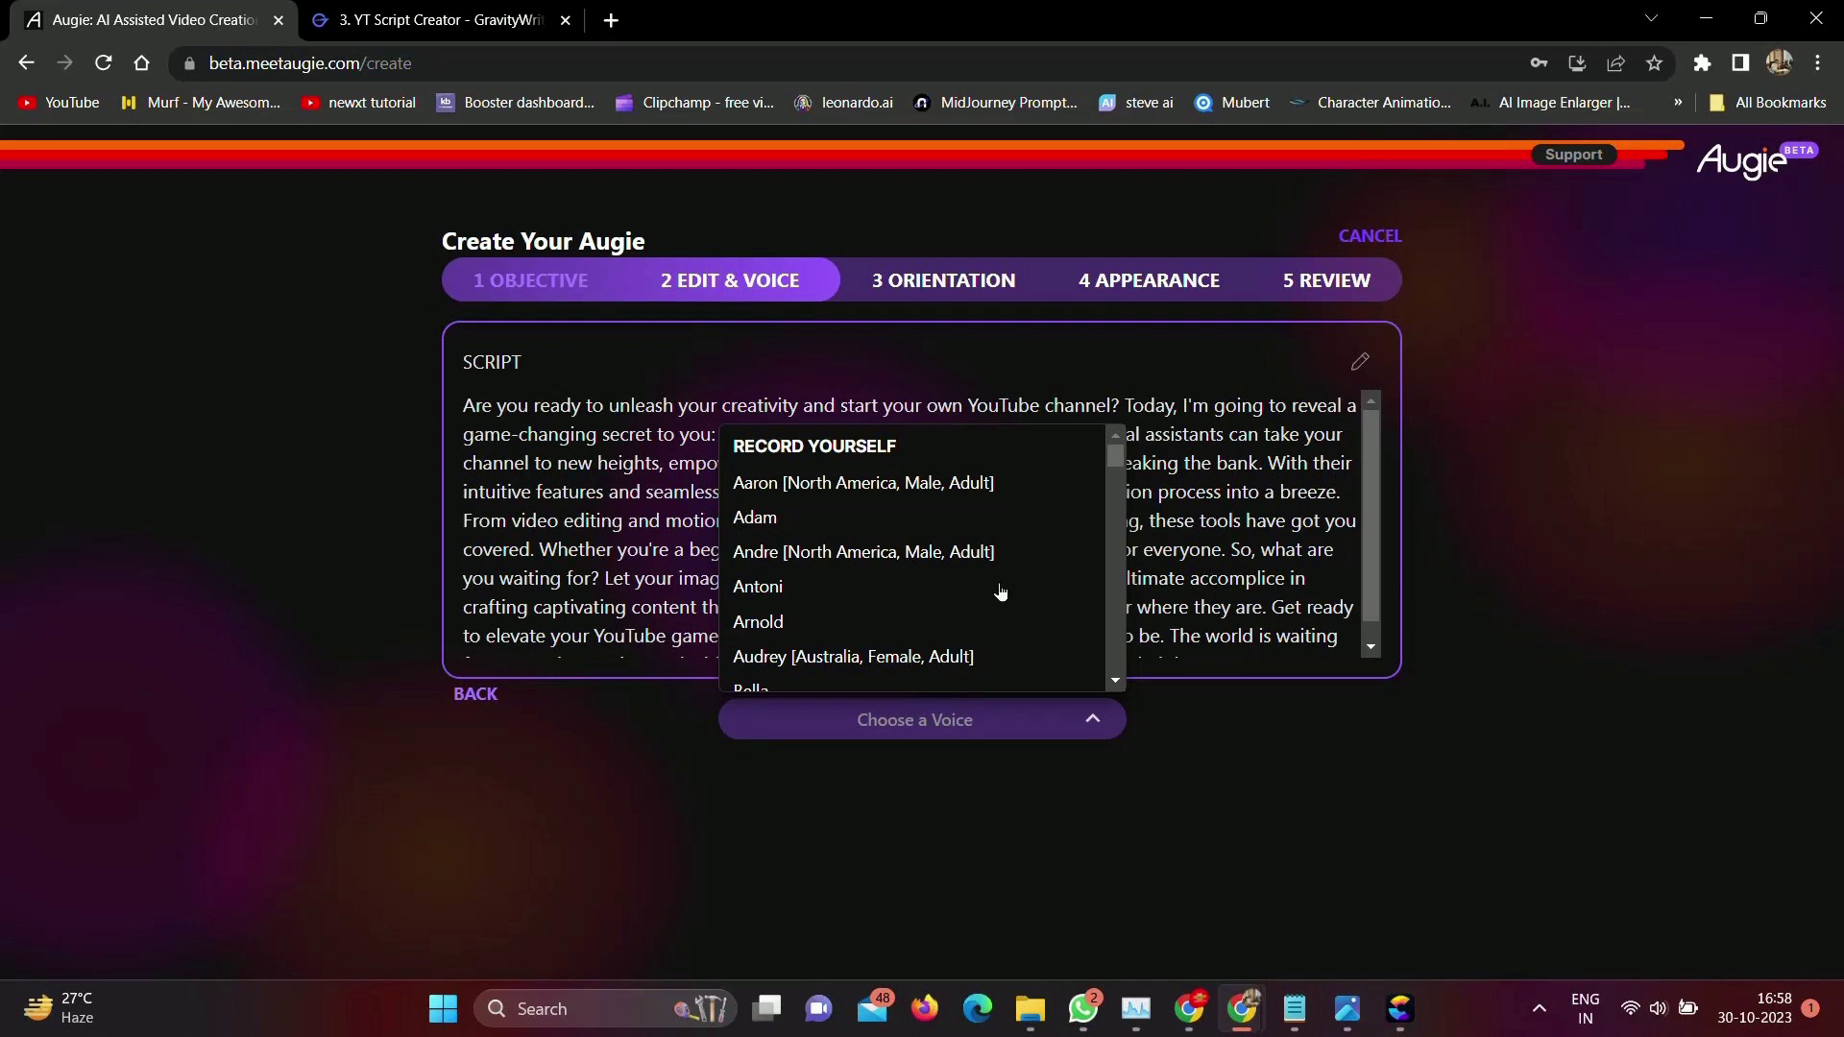
scroll(998, 593, "down", 2)
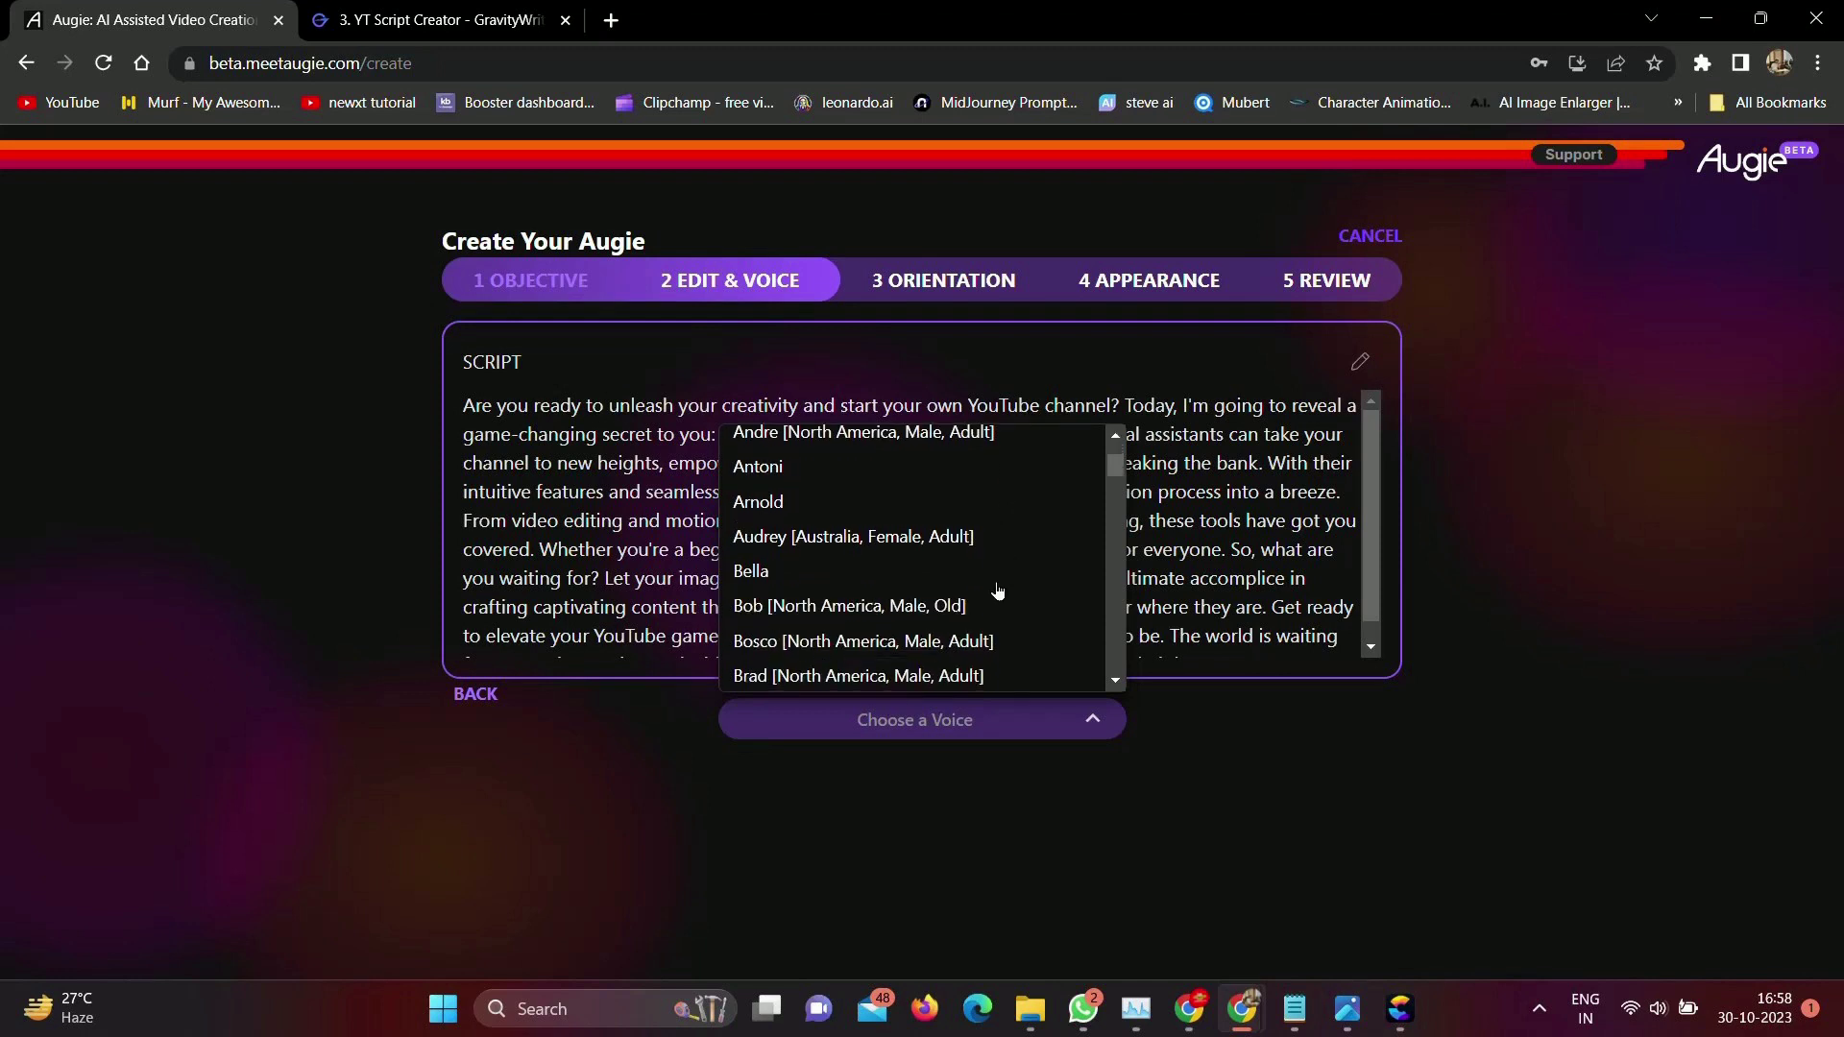
left_click(913, 677)
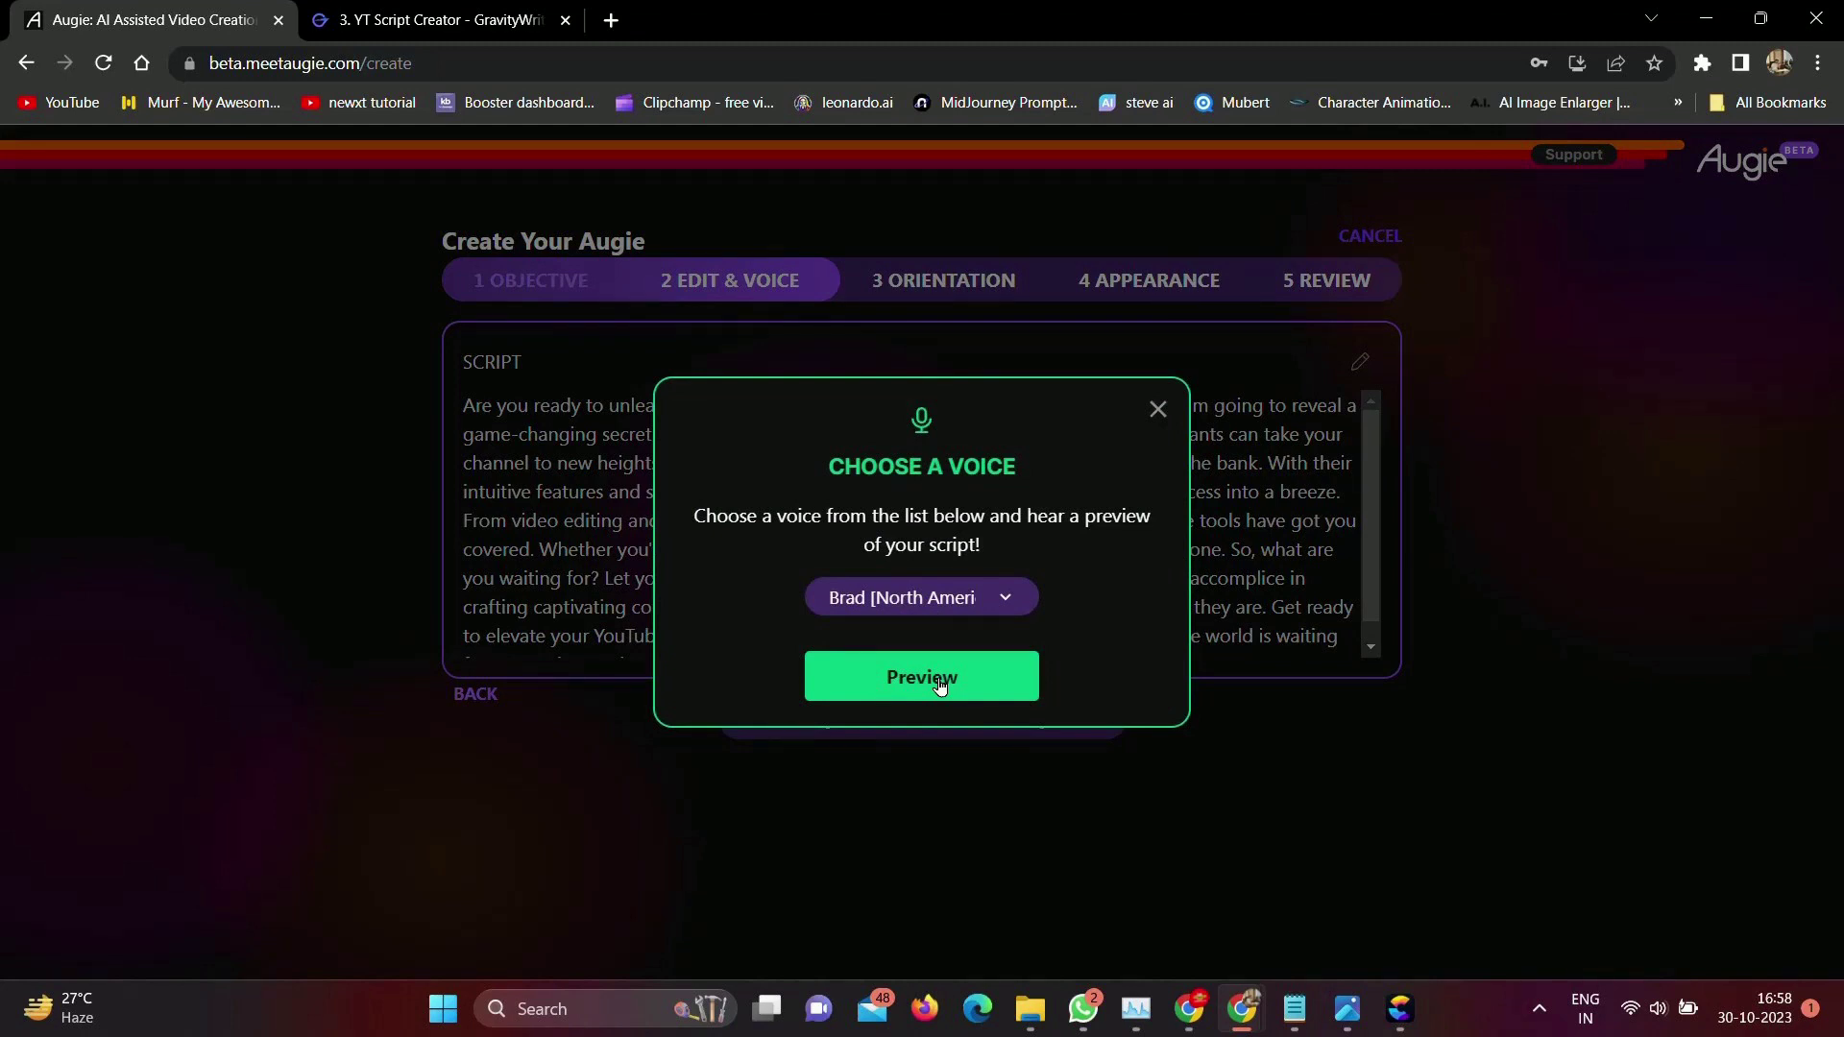
left_click(940, 683)
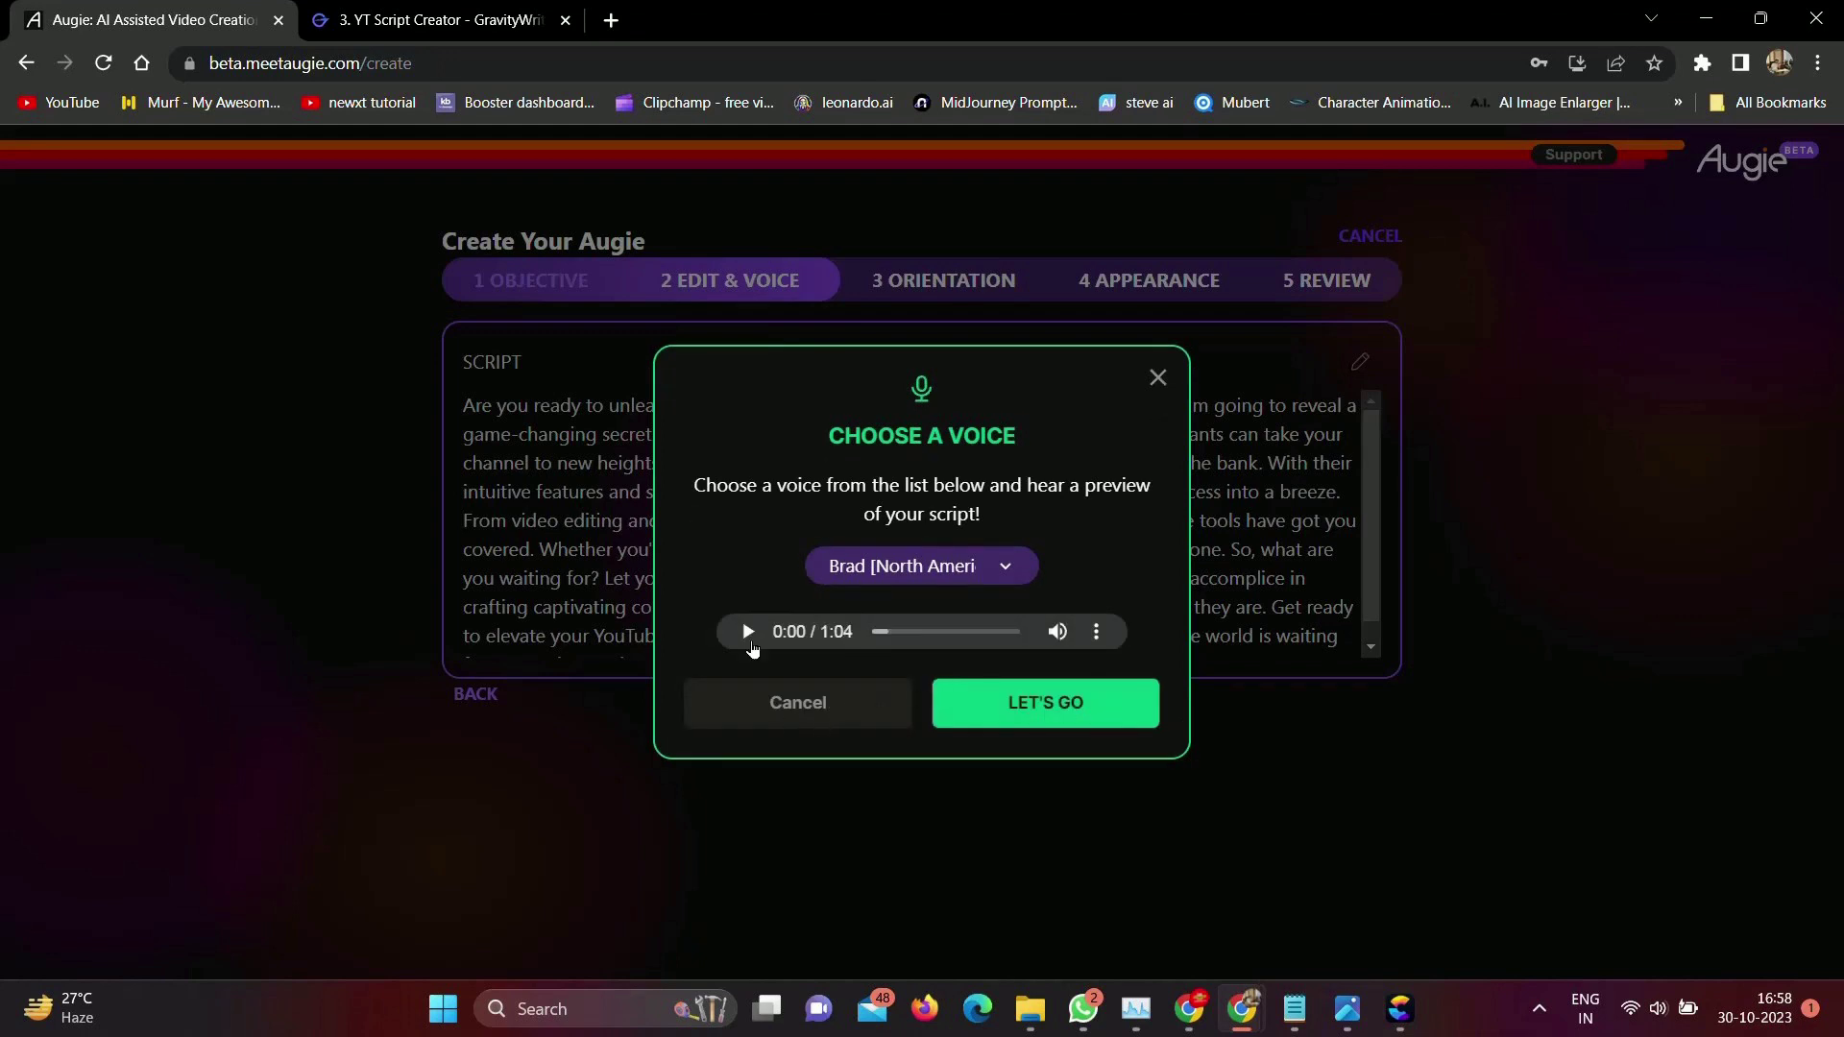
left_click(748, 633)
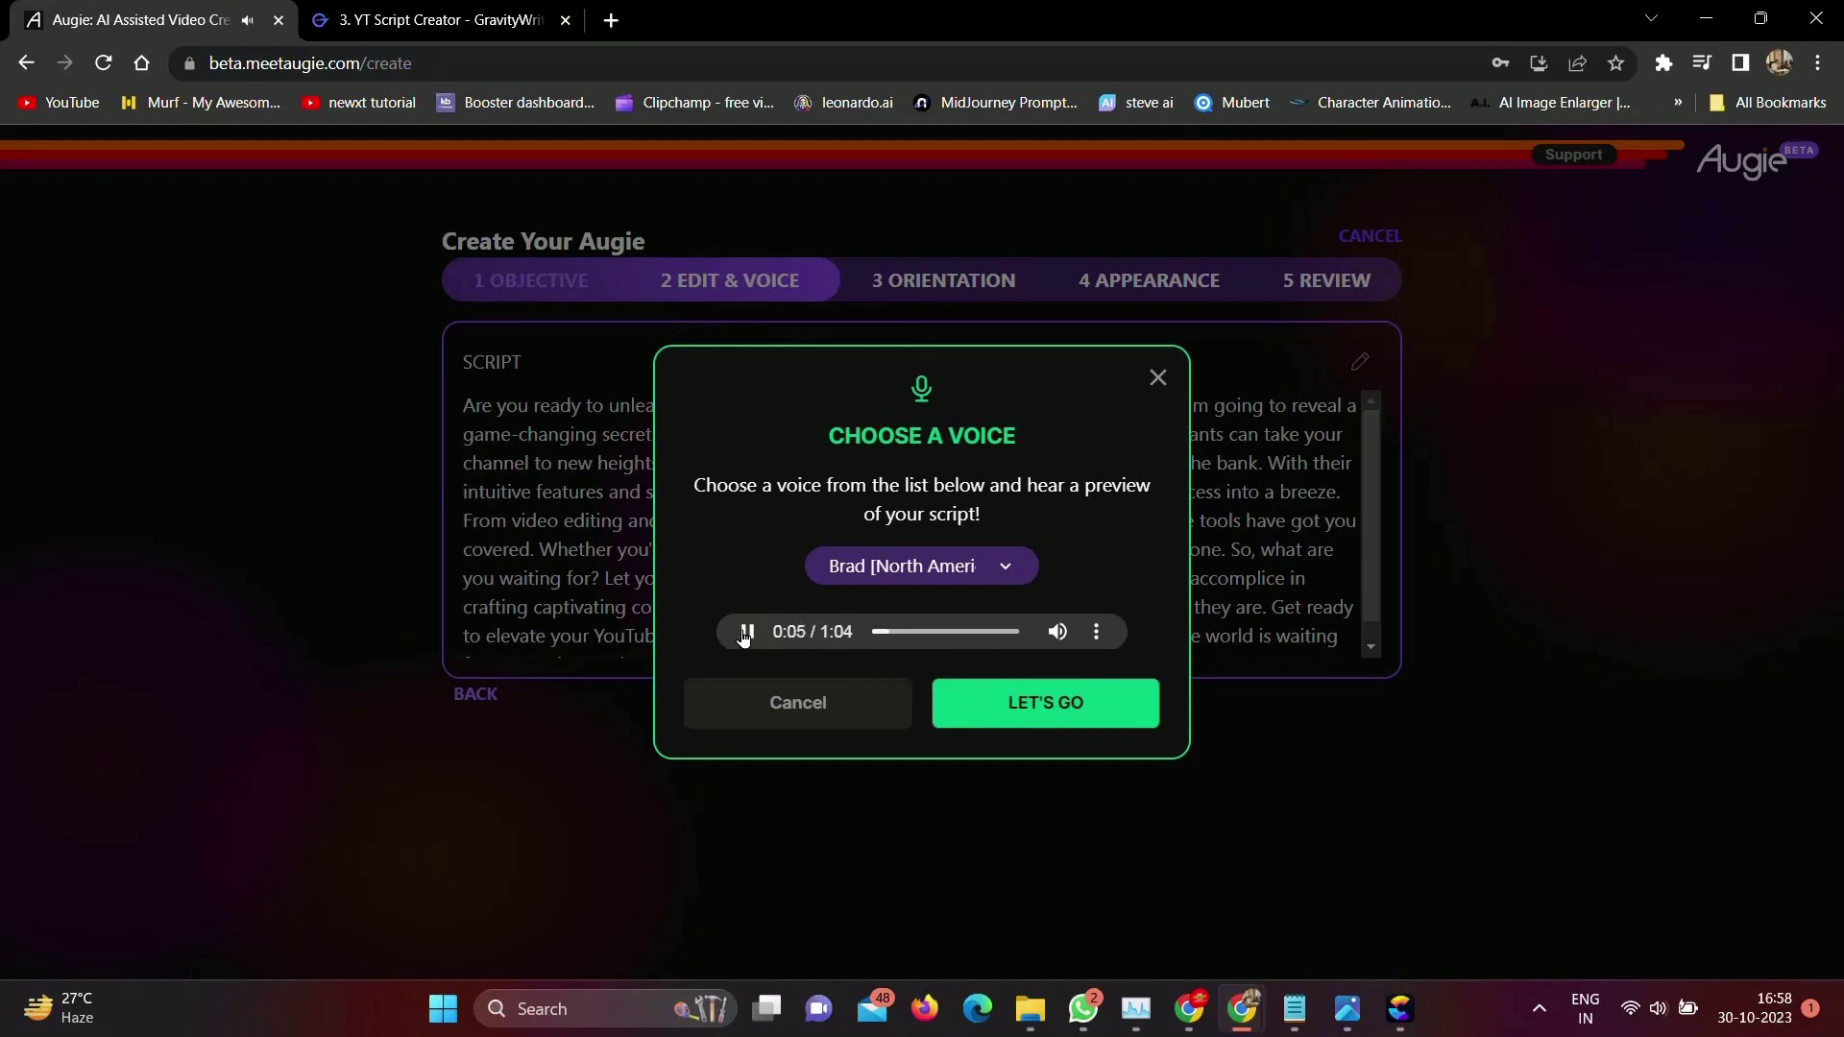
left_click(1016, 712)
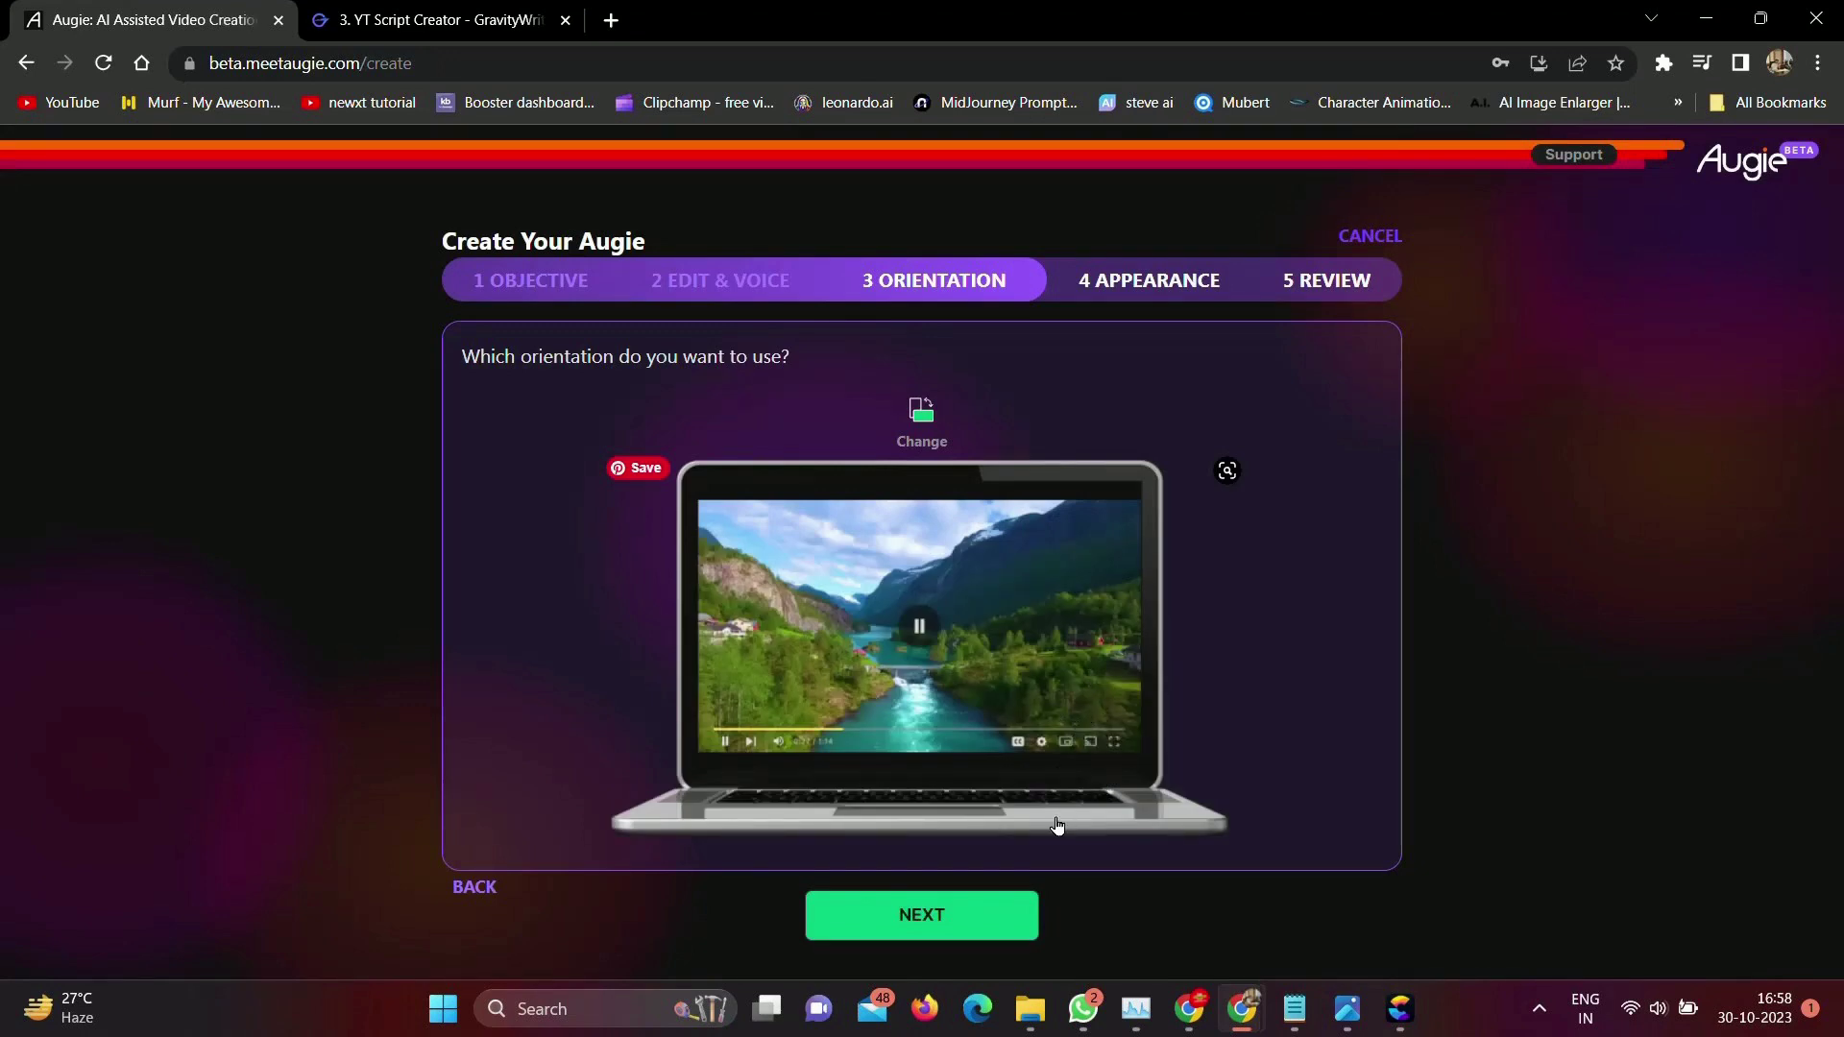
Compare the portrait and landscape orientations, keep landscape and continue to the appearance settings
left_click(919, 415)
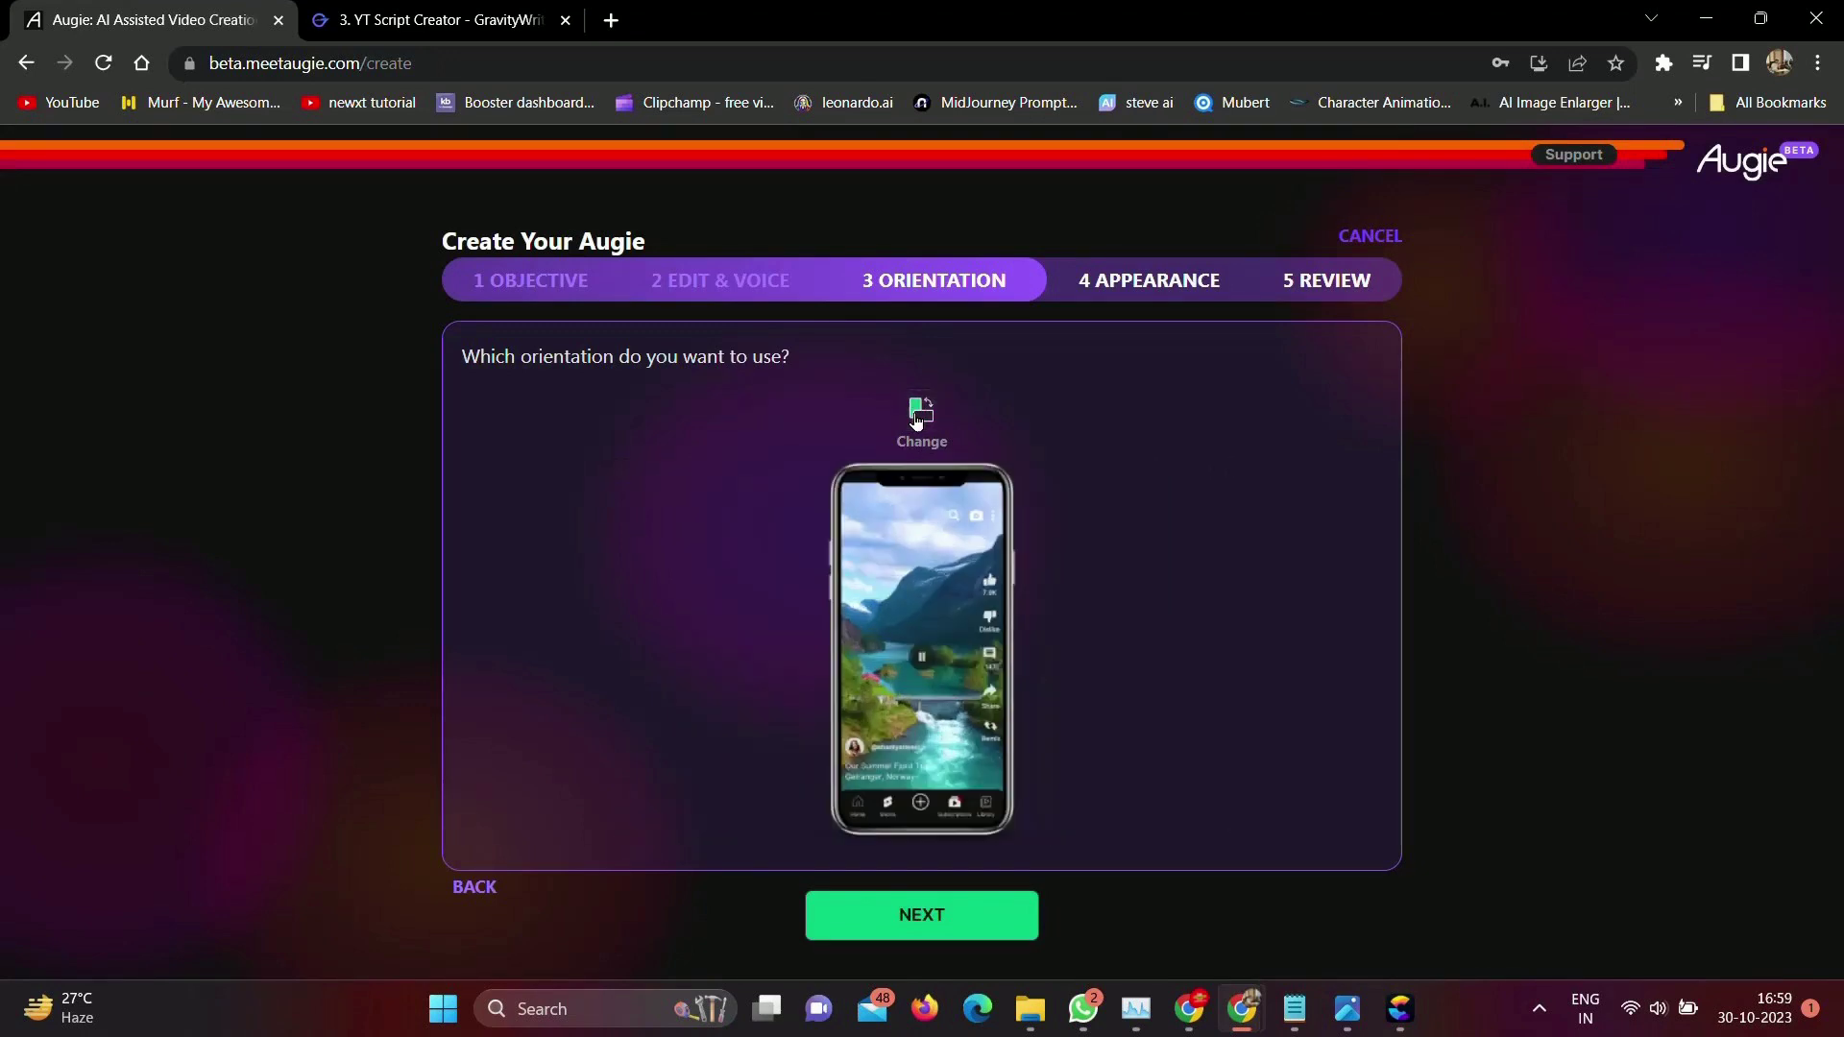
left_click(919, 415)
left_click(919, 415)
left_click(920, 415)
left_click(920, 923)
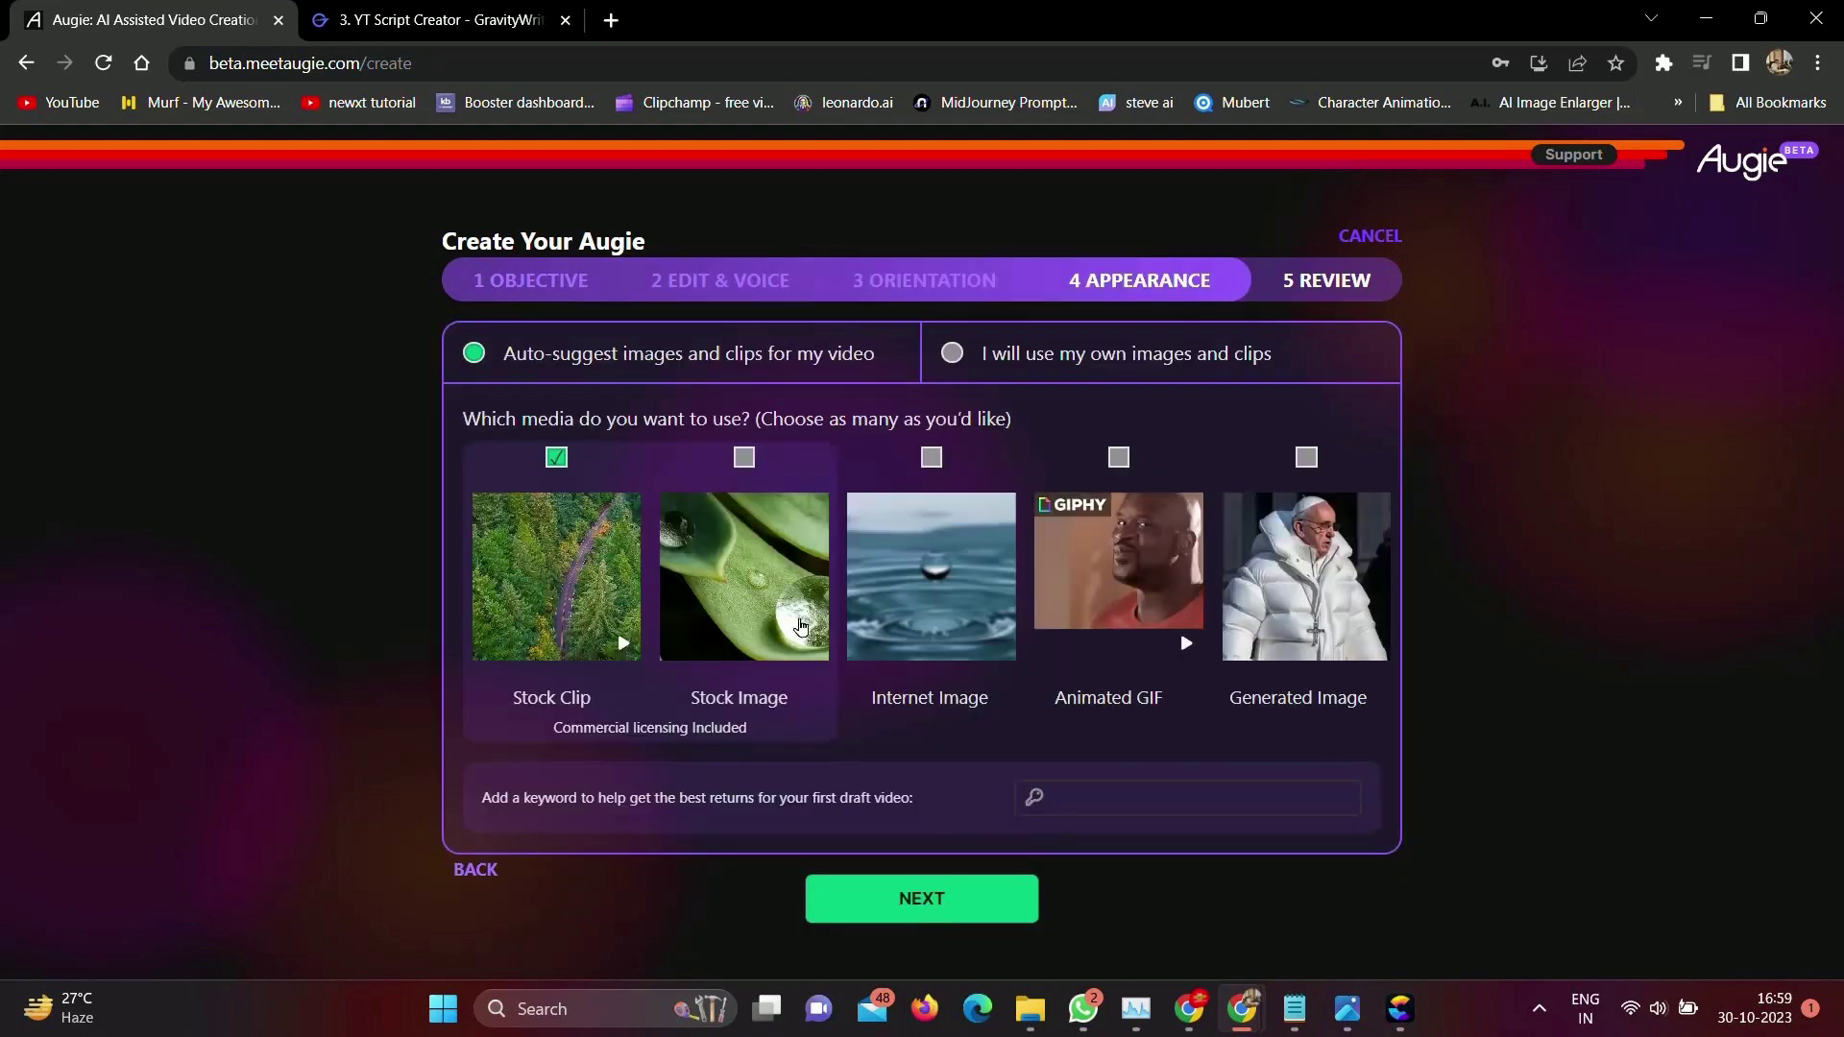
Add Stock Image, Internet Image, Animated GIF and Generated Image to the auto-suggested media and continue to the review
left_click(744, 458)
left_click(932, 458)
left_click(1119, 458)
left_click(1306, 458)
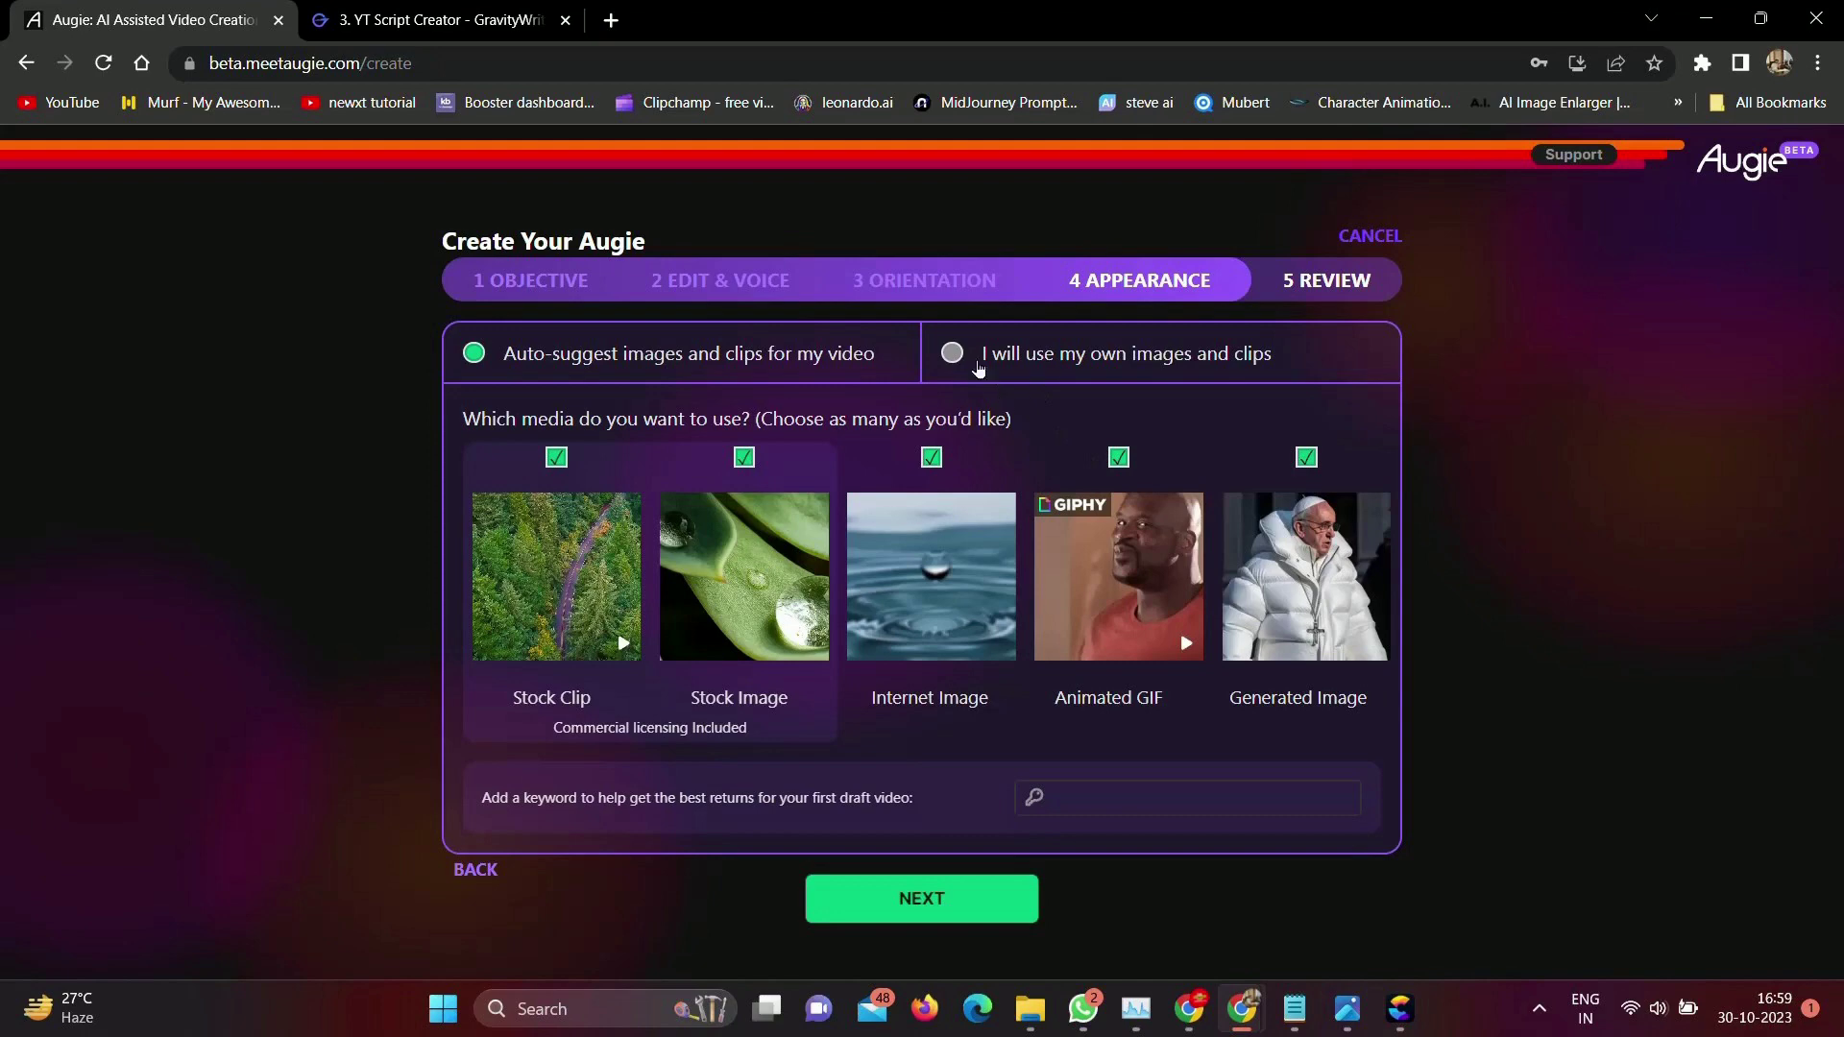
left_click(922, 900)
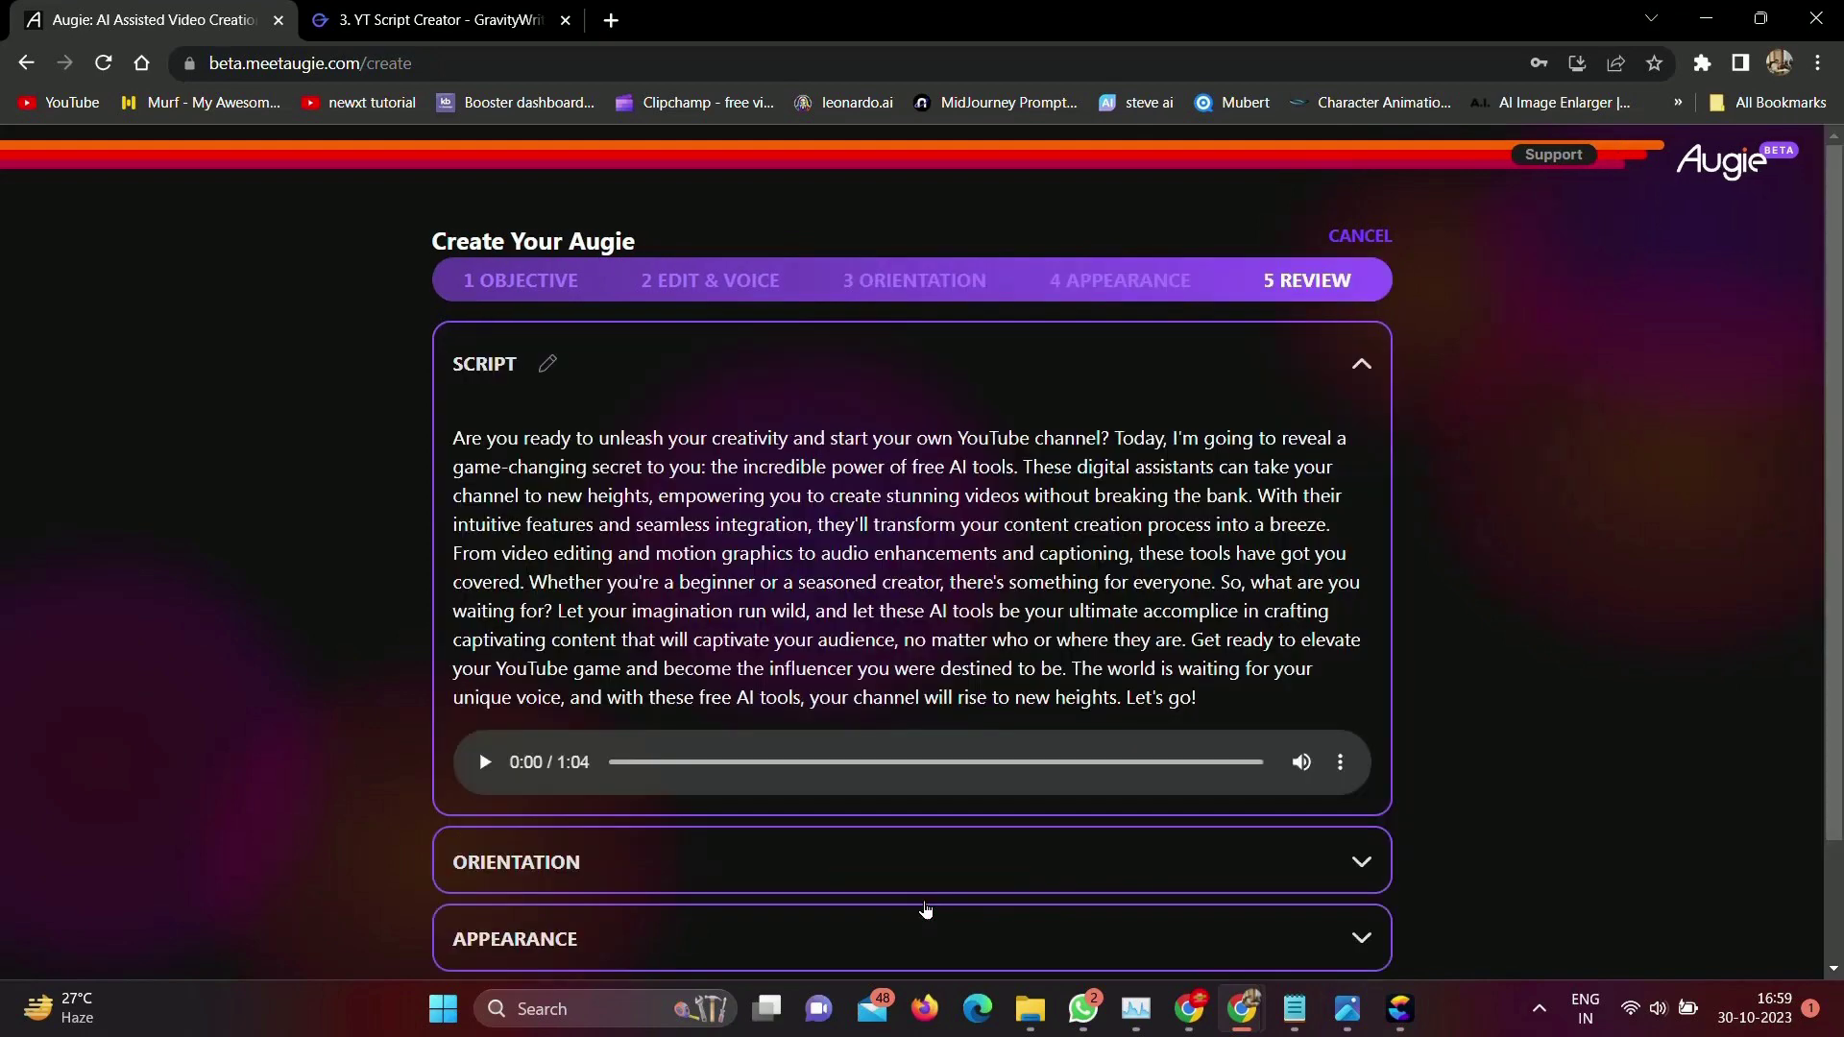
Confirm that the audio has been listened to and create the video
scroll(1487, 709, "down", 2)
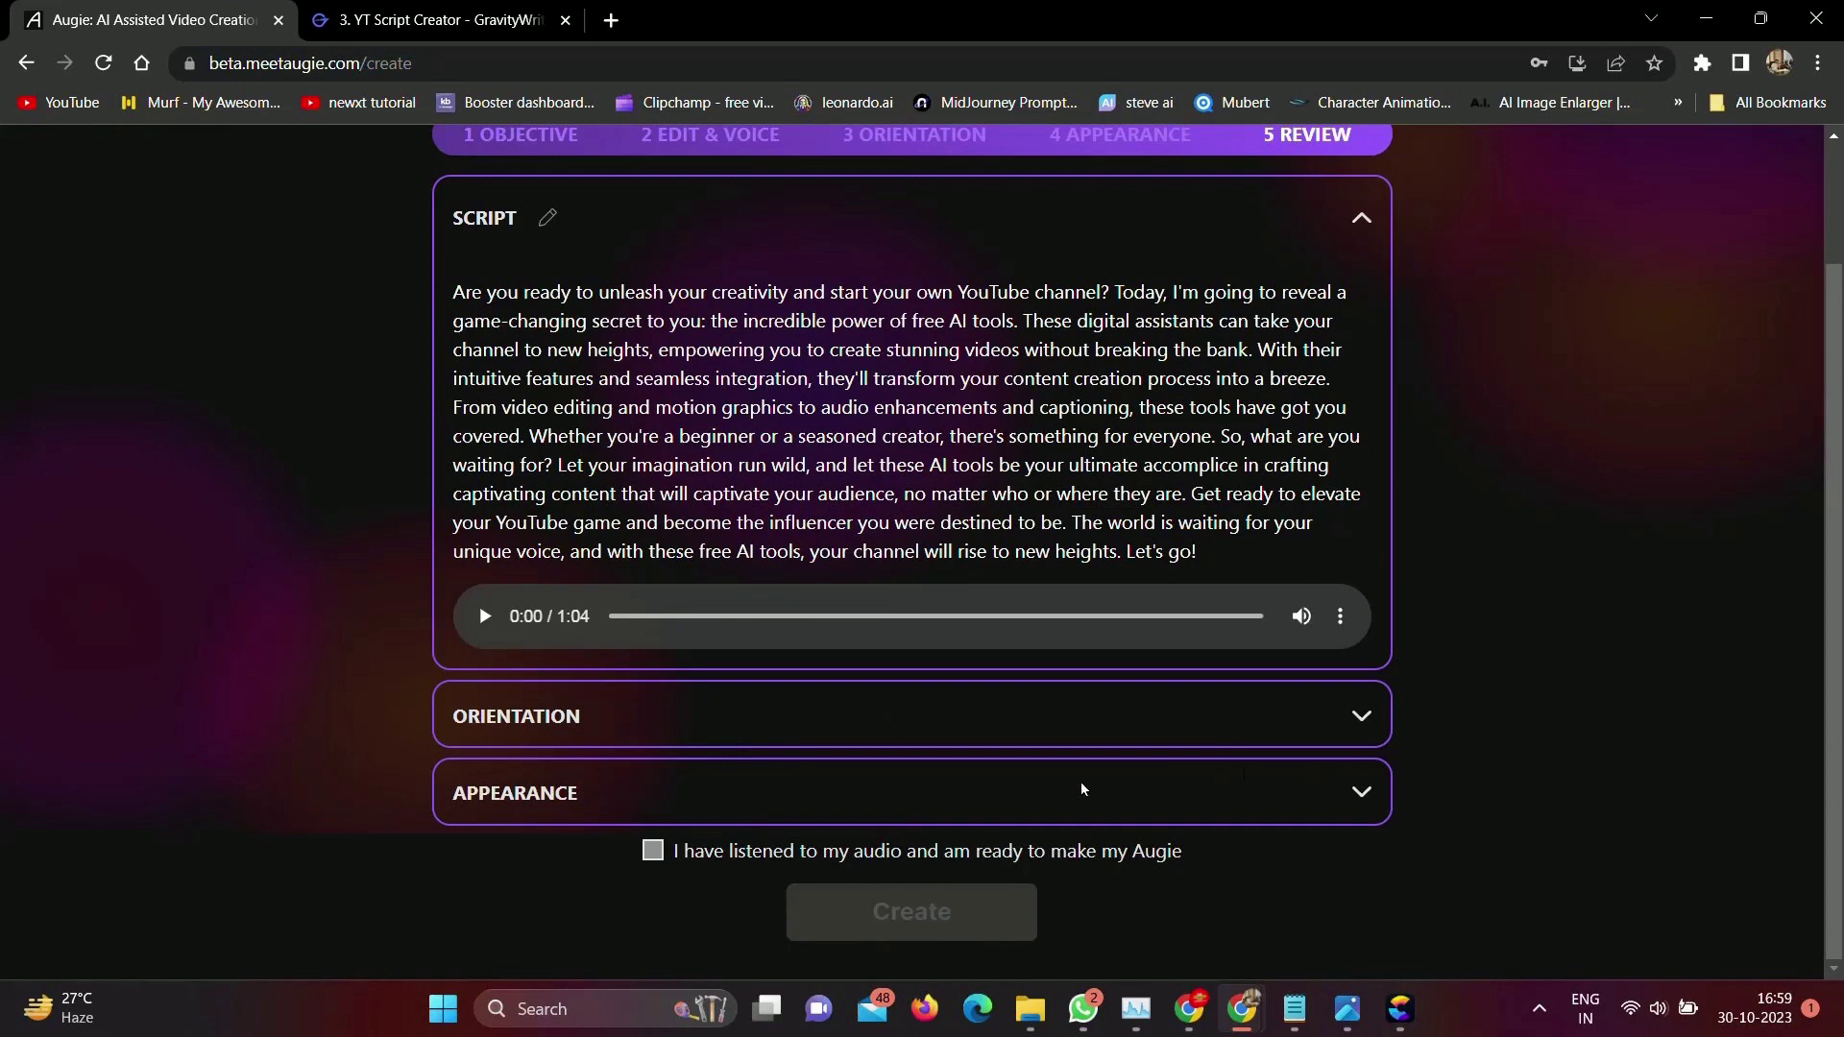
left_click(652, 852)
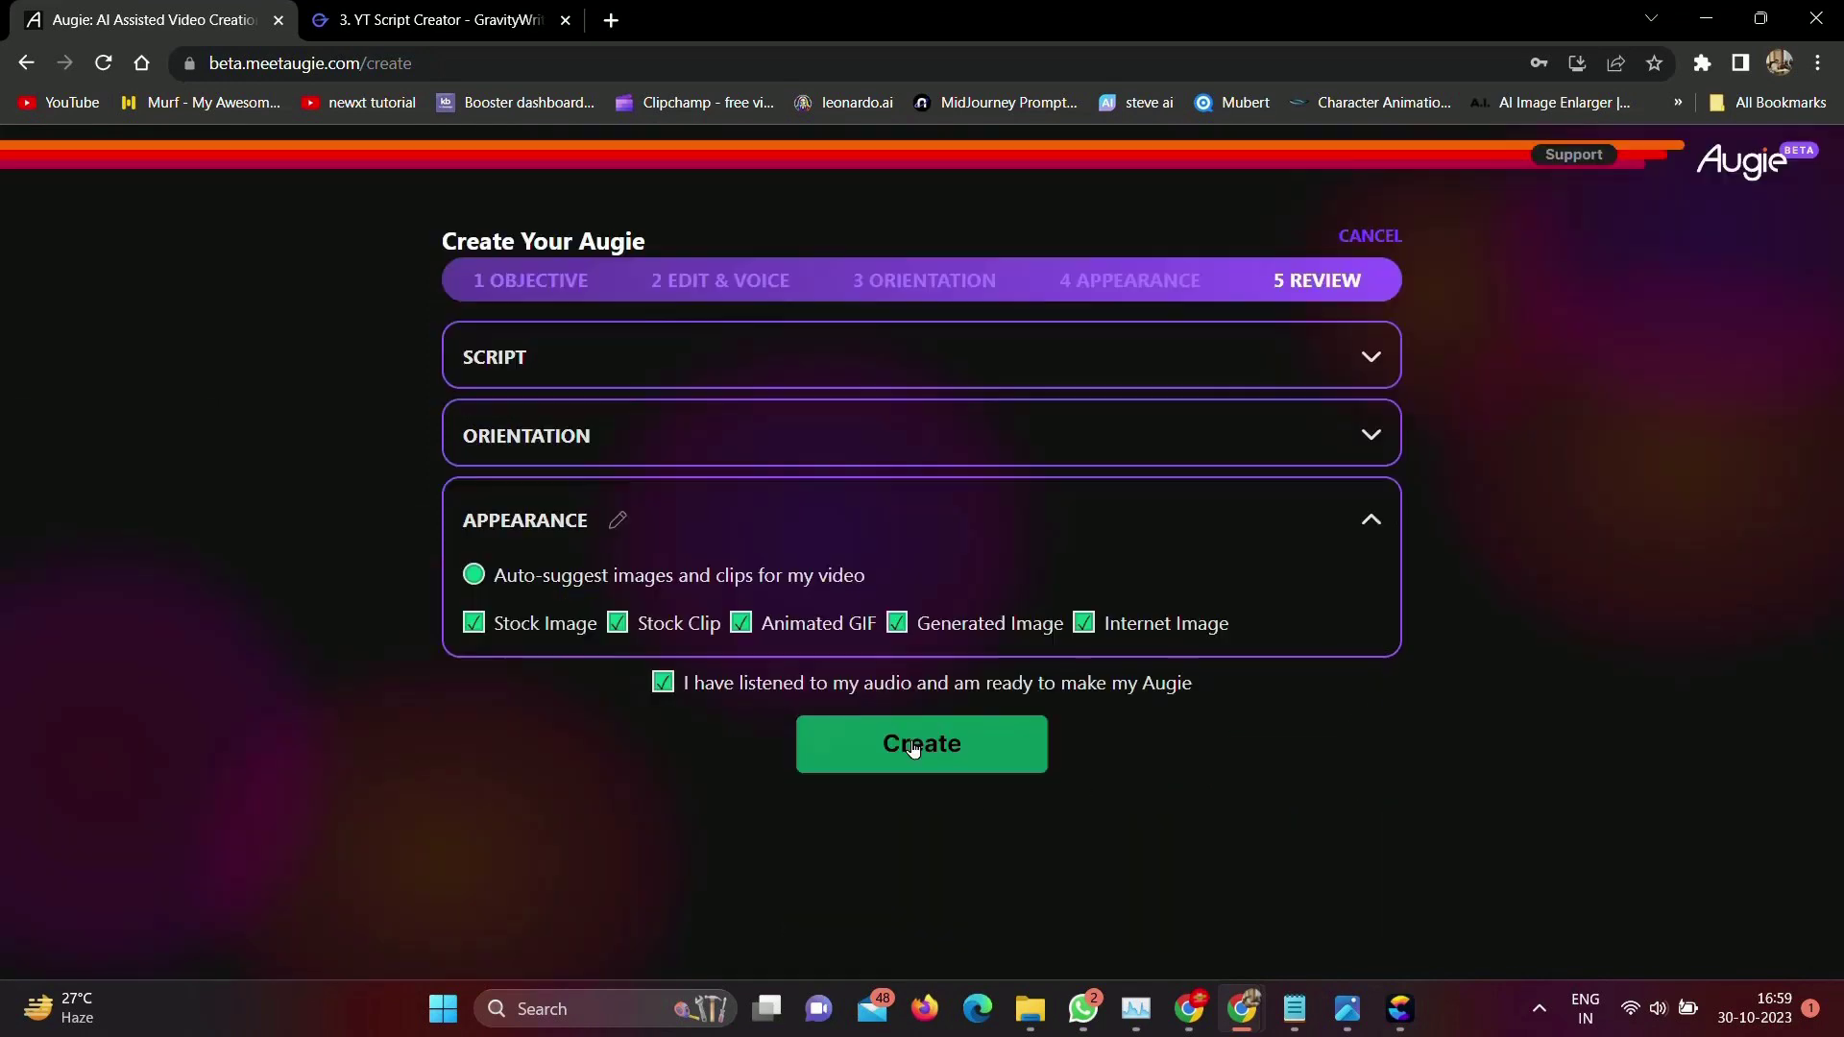
left_click(915, 745)
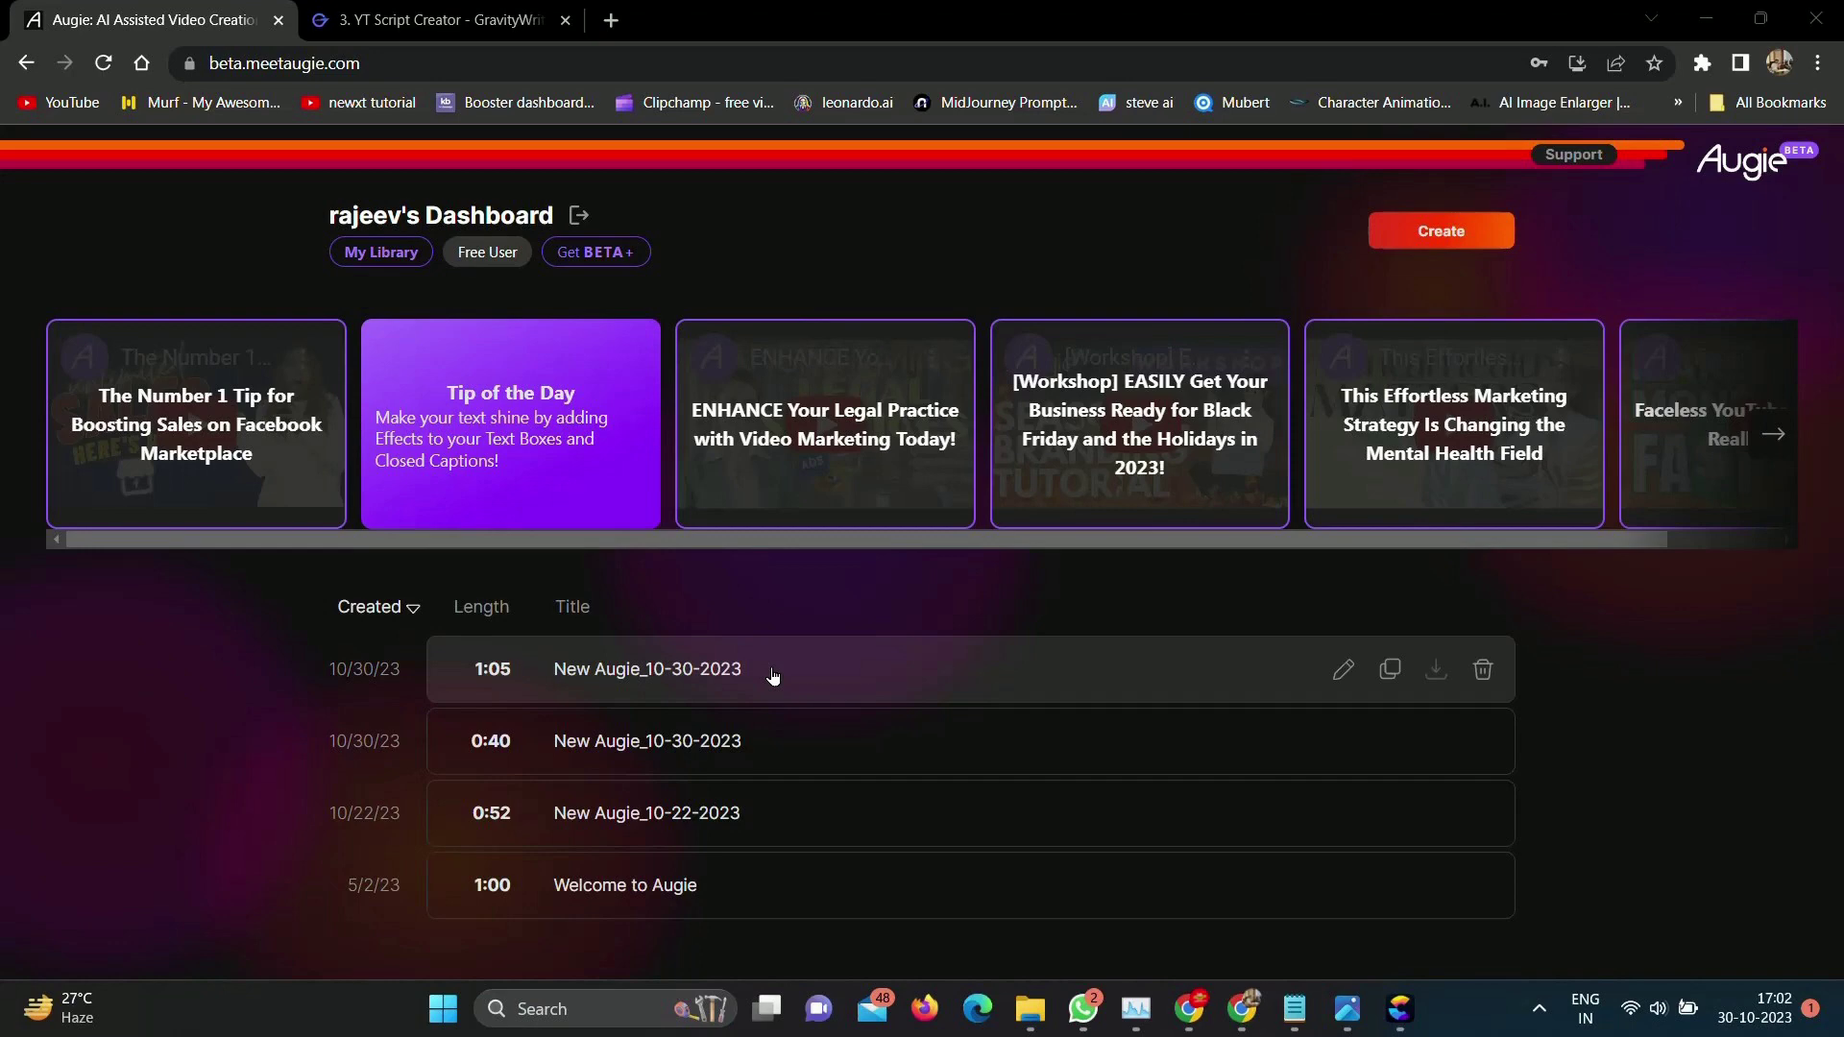
Open the newest 1:05 project, New Augie_10-30-2023, in the editor and play part of the video, including in full screen
left_click(774, 676)
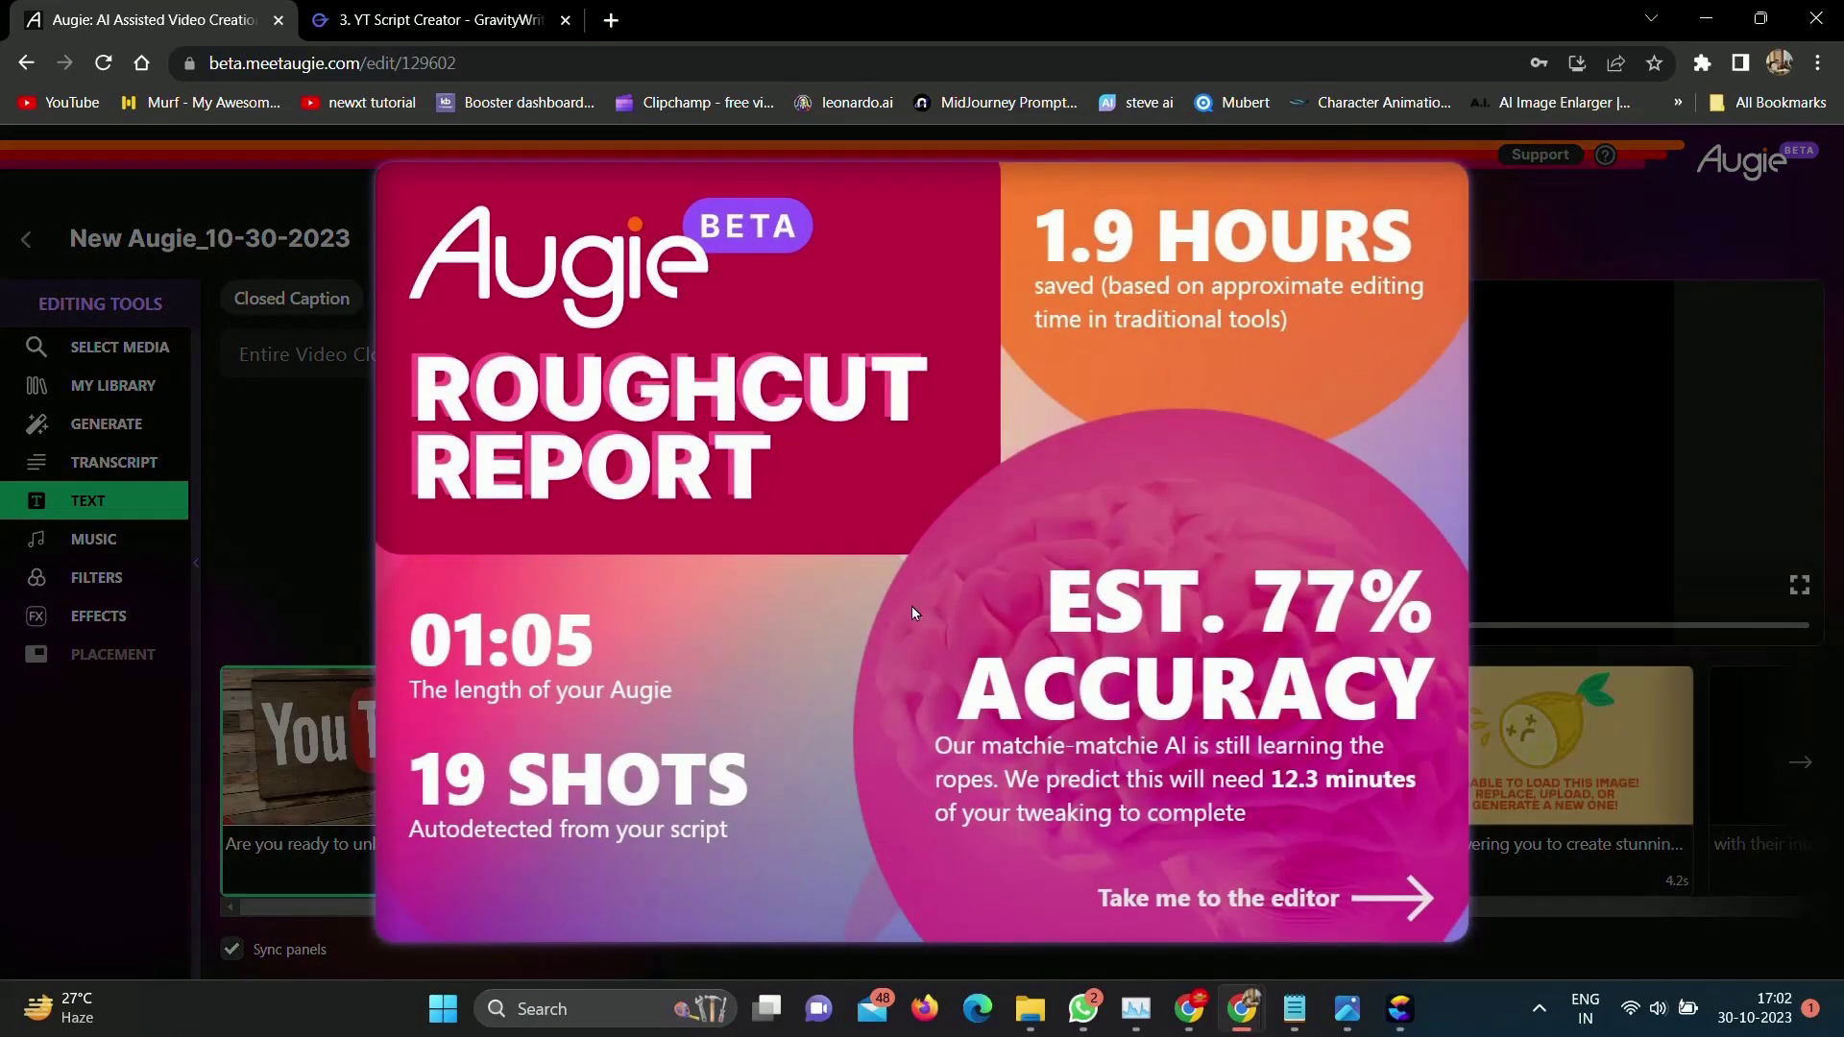
left_click(1420, 903)
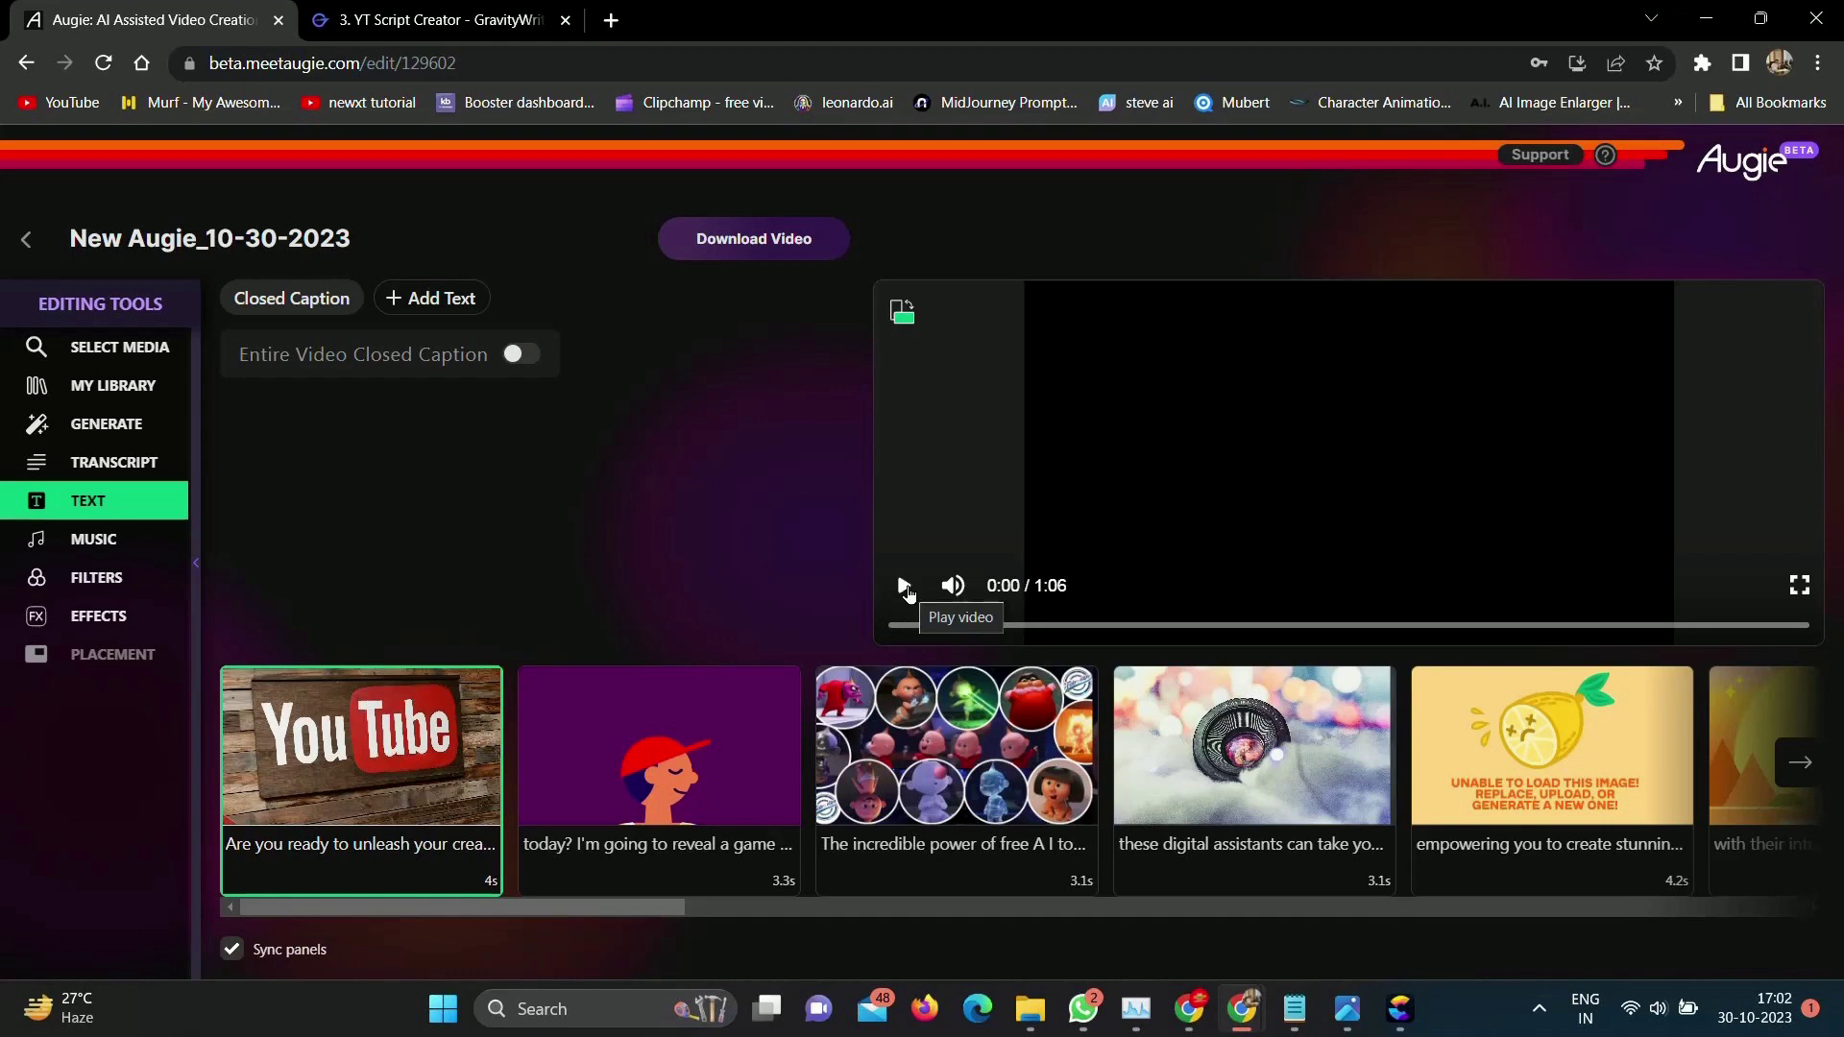
left_click(904, 587)
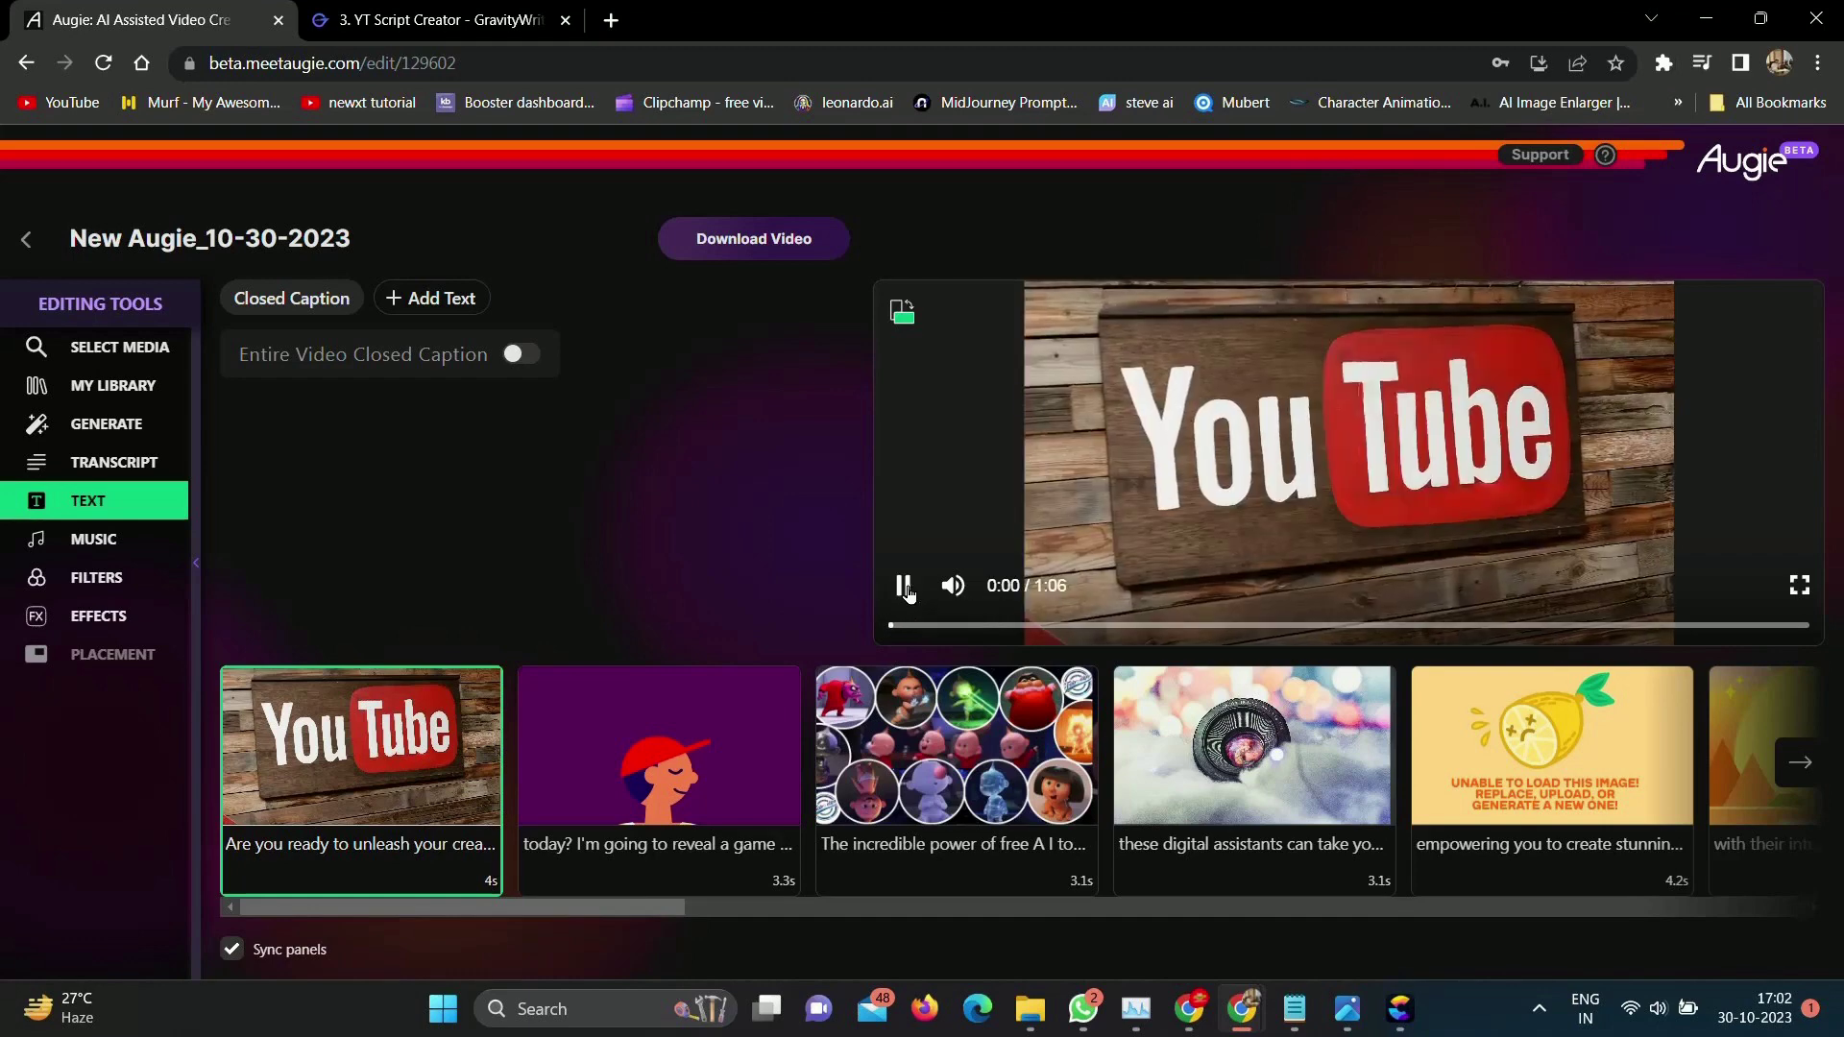
left_click(1799, 586)
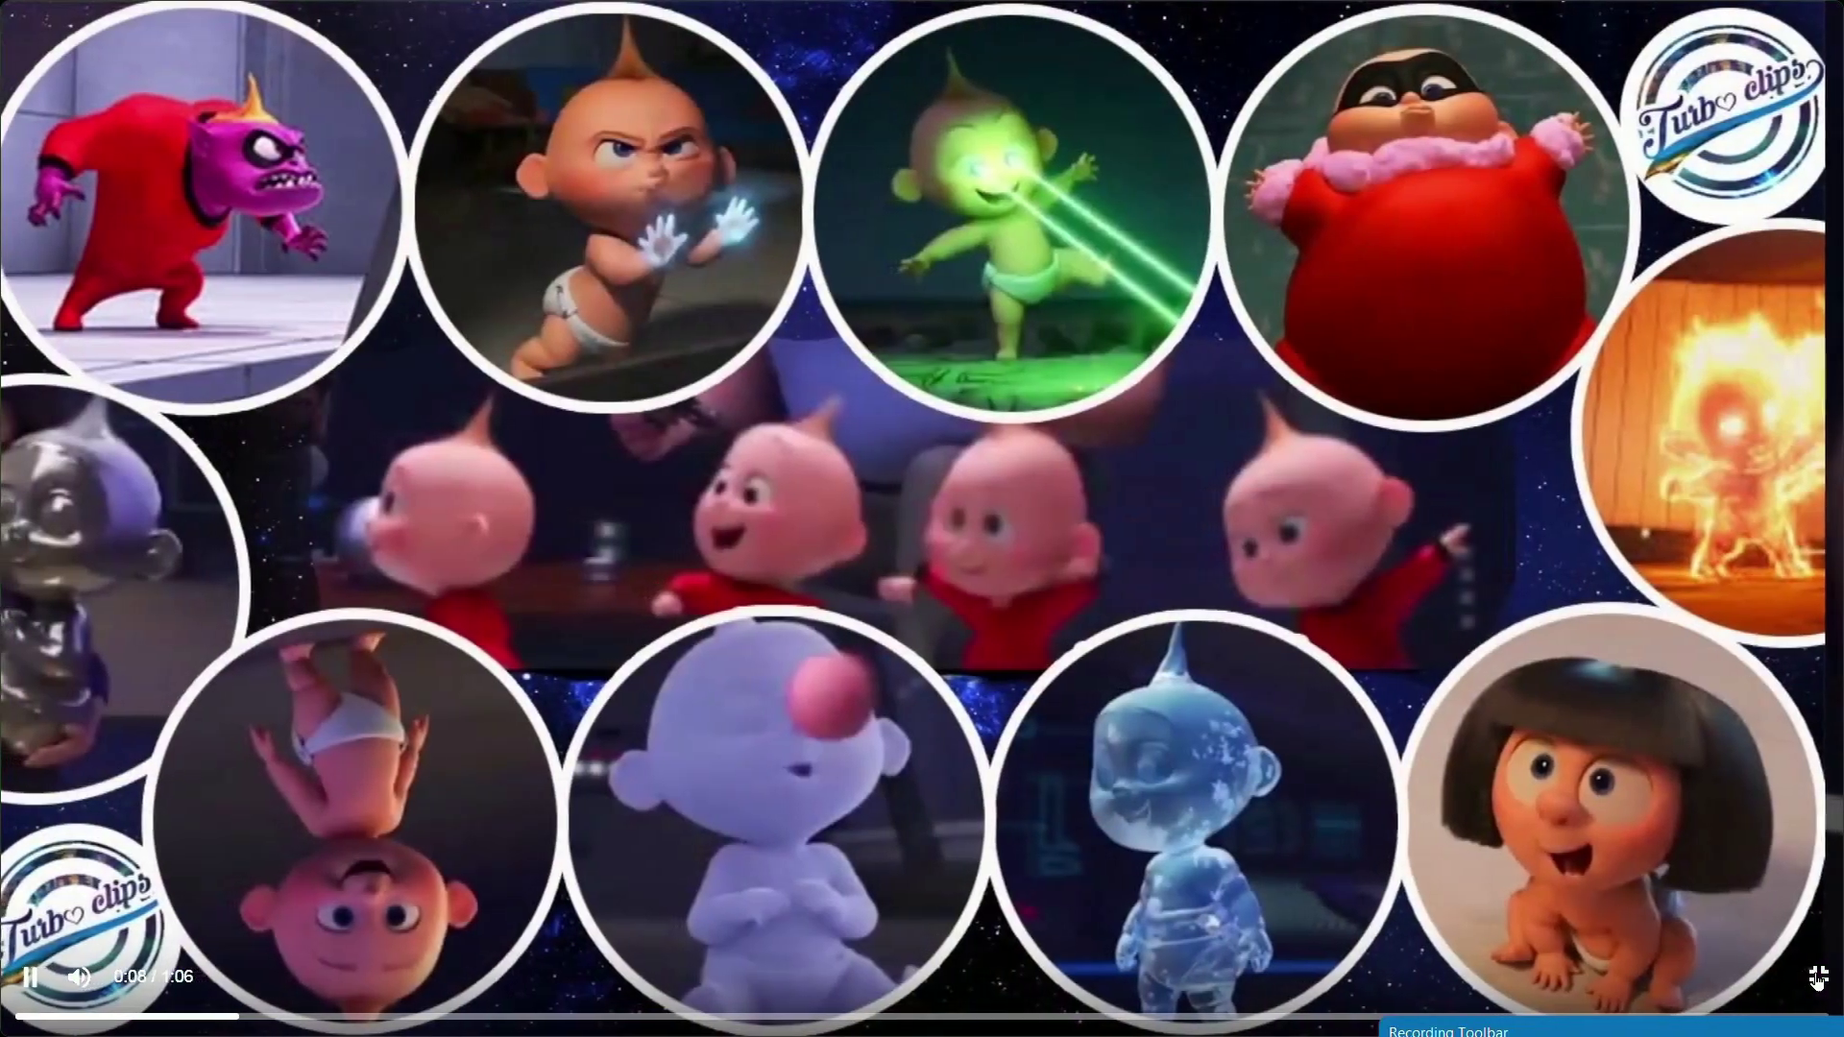
left_click(1817, 978)
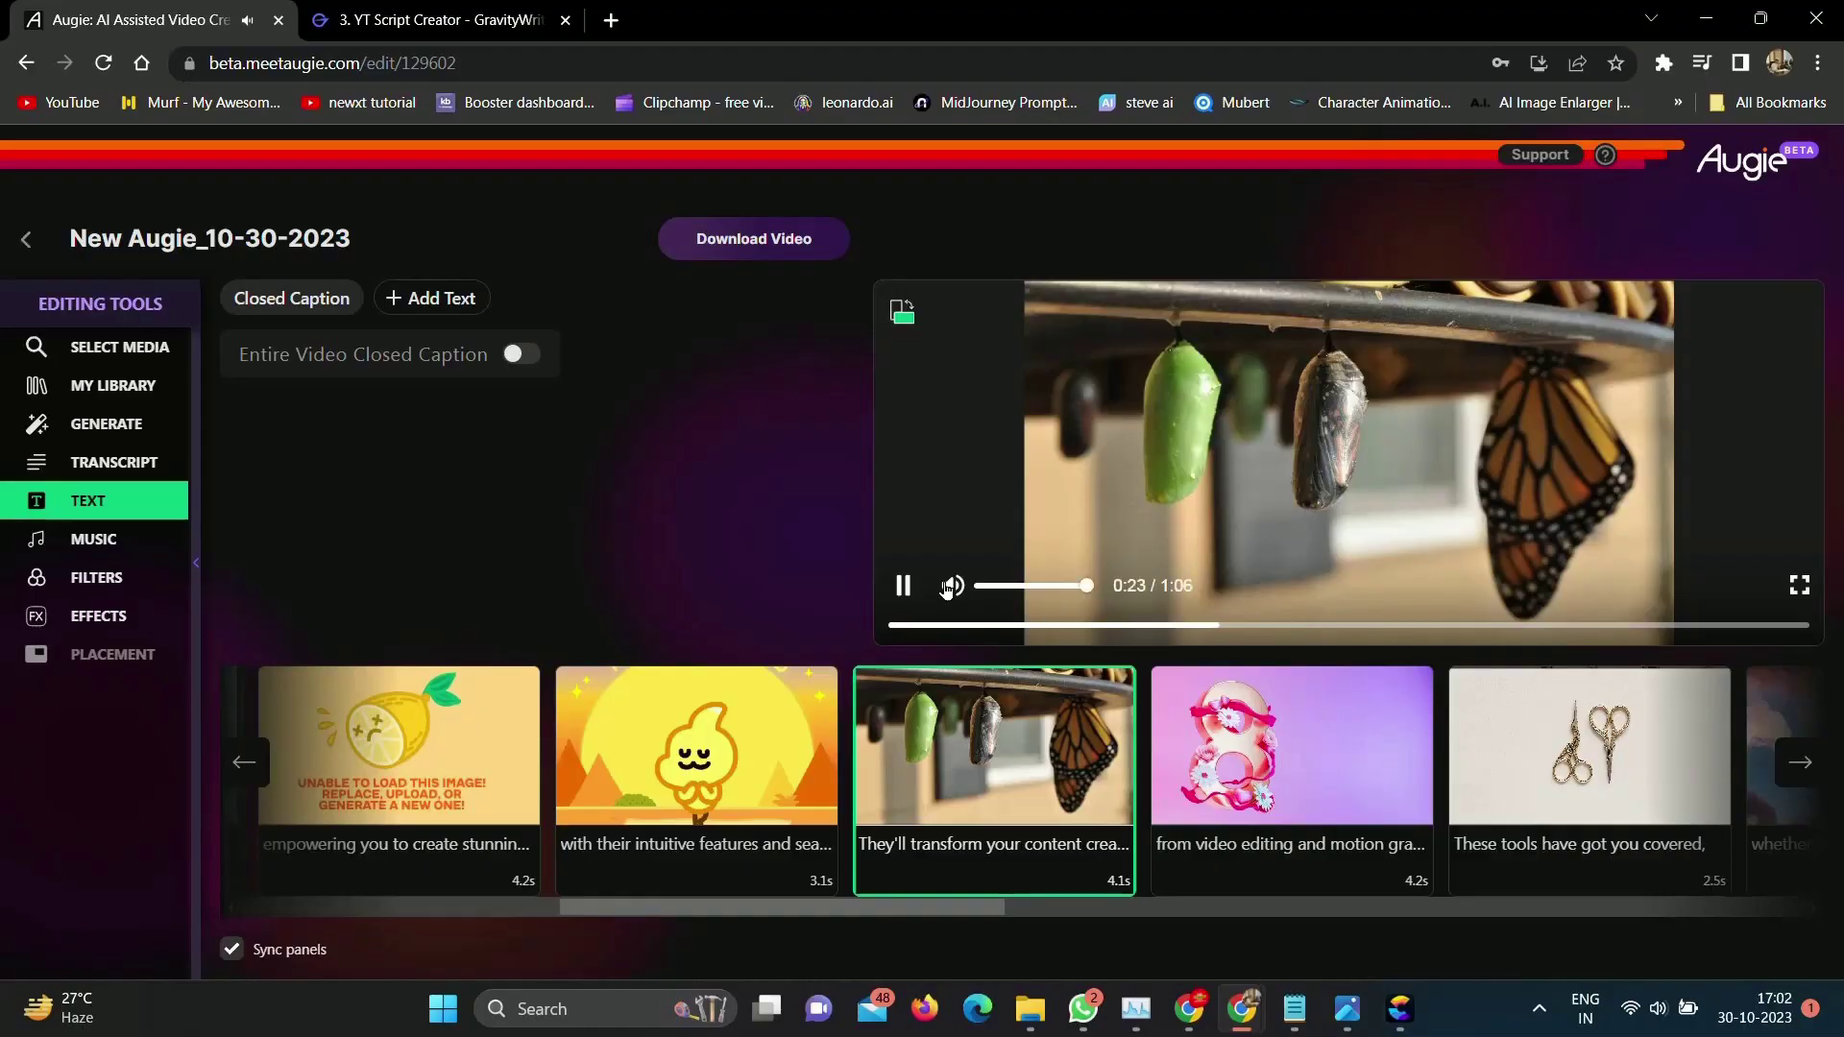
left_click(901, 587)
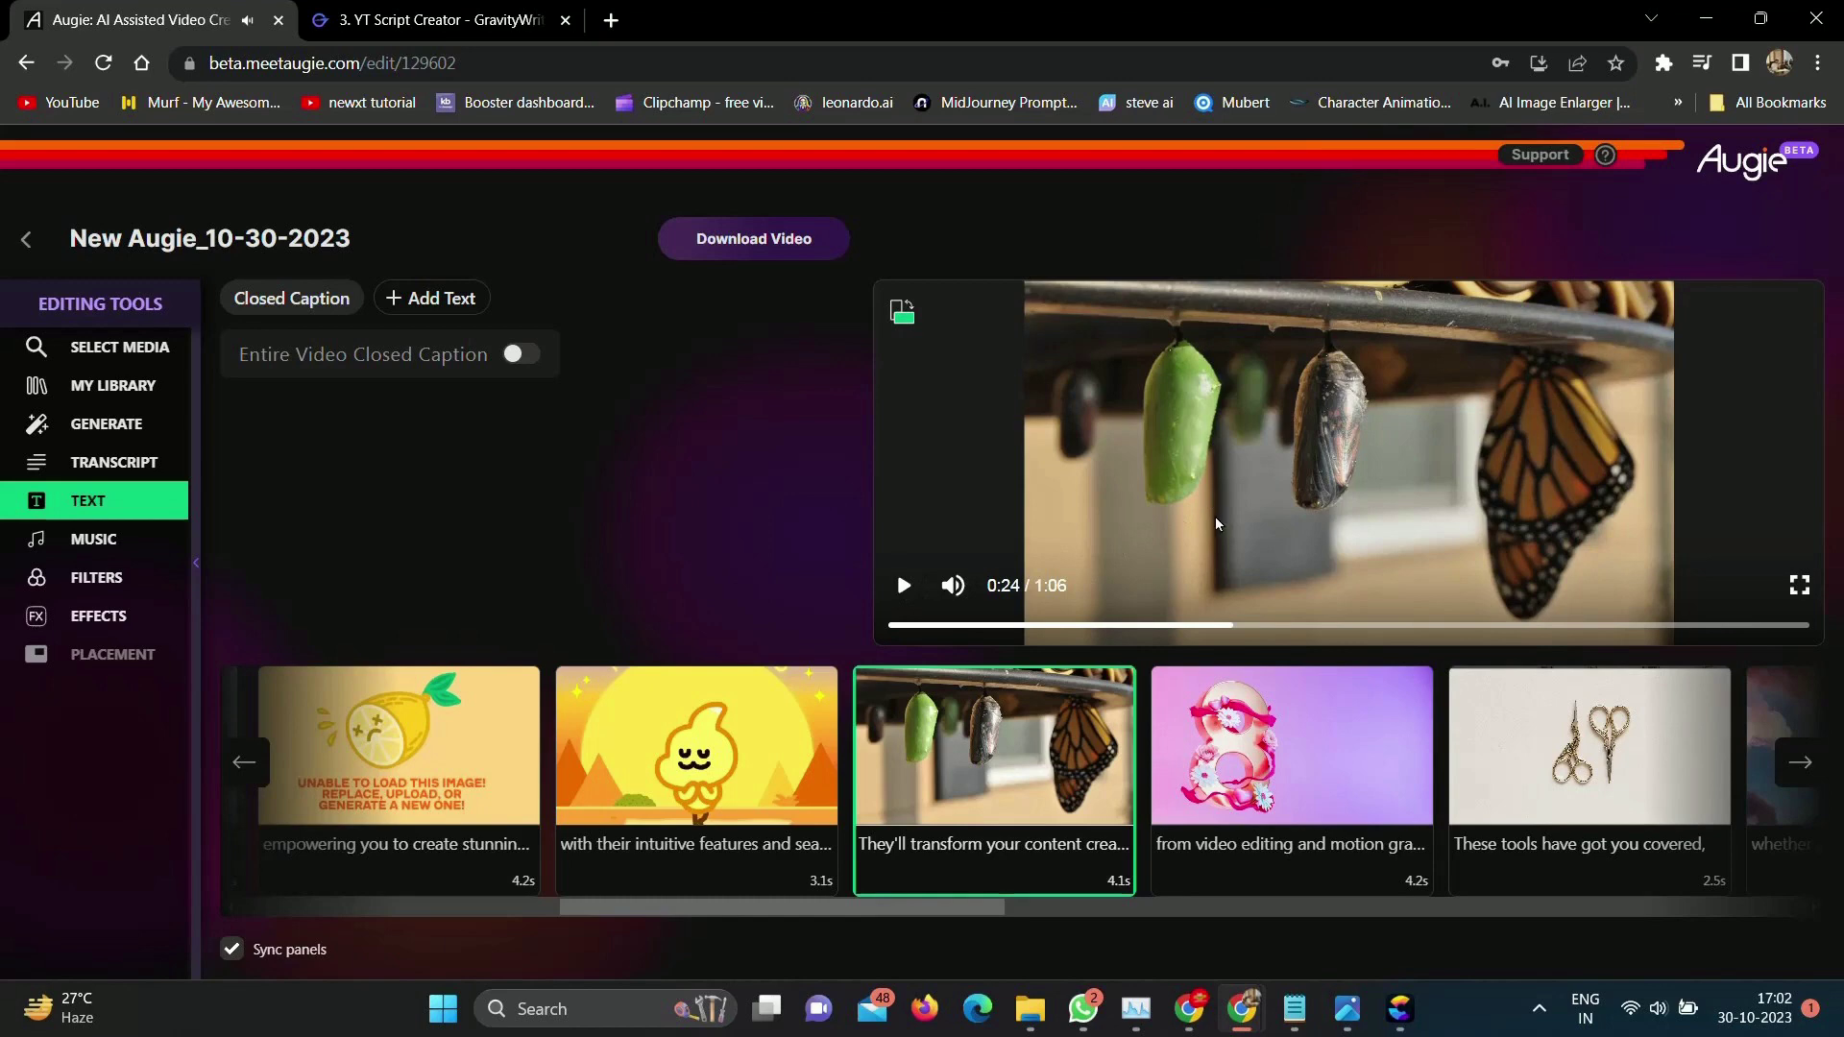
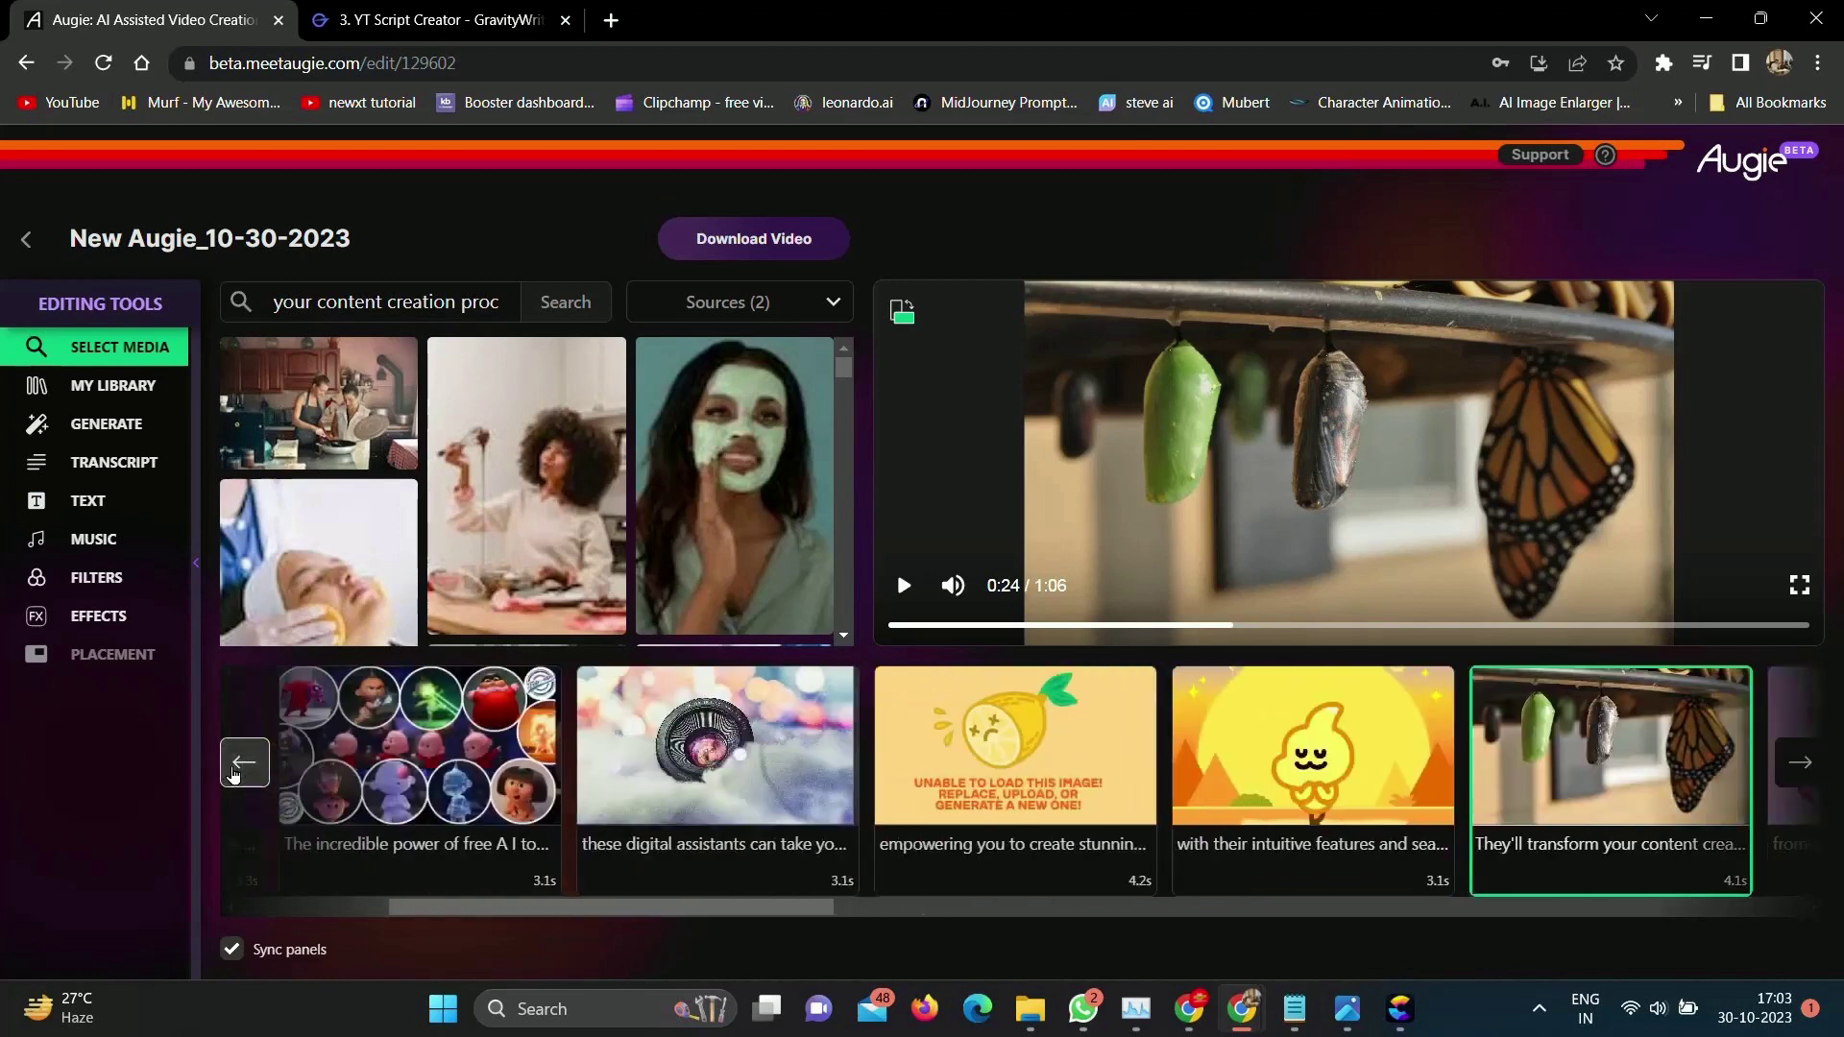
Review the second shot's suggested media, the transcript segments of the second and third shots, and the media library
left_click(244, 763)
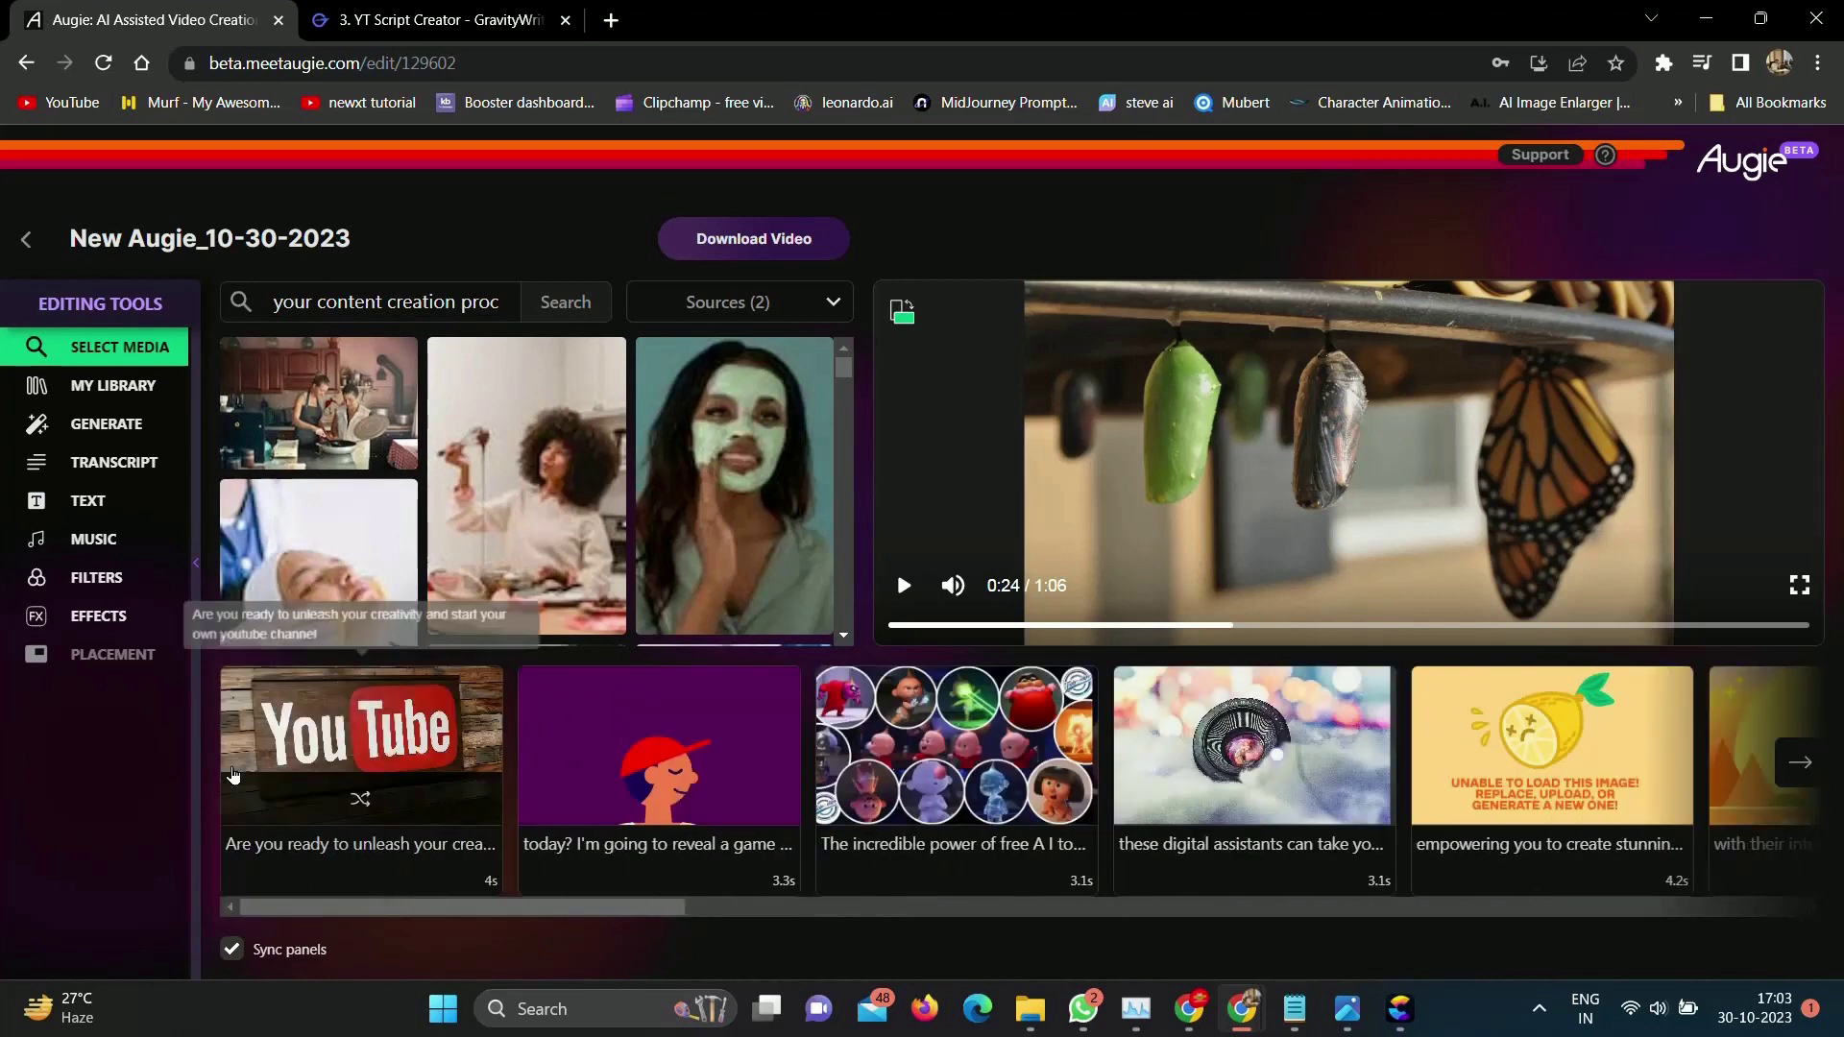
left_click(682, 718)
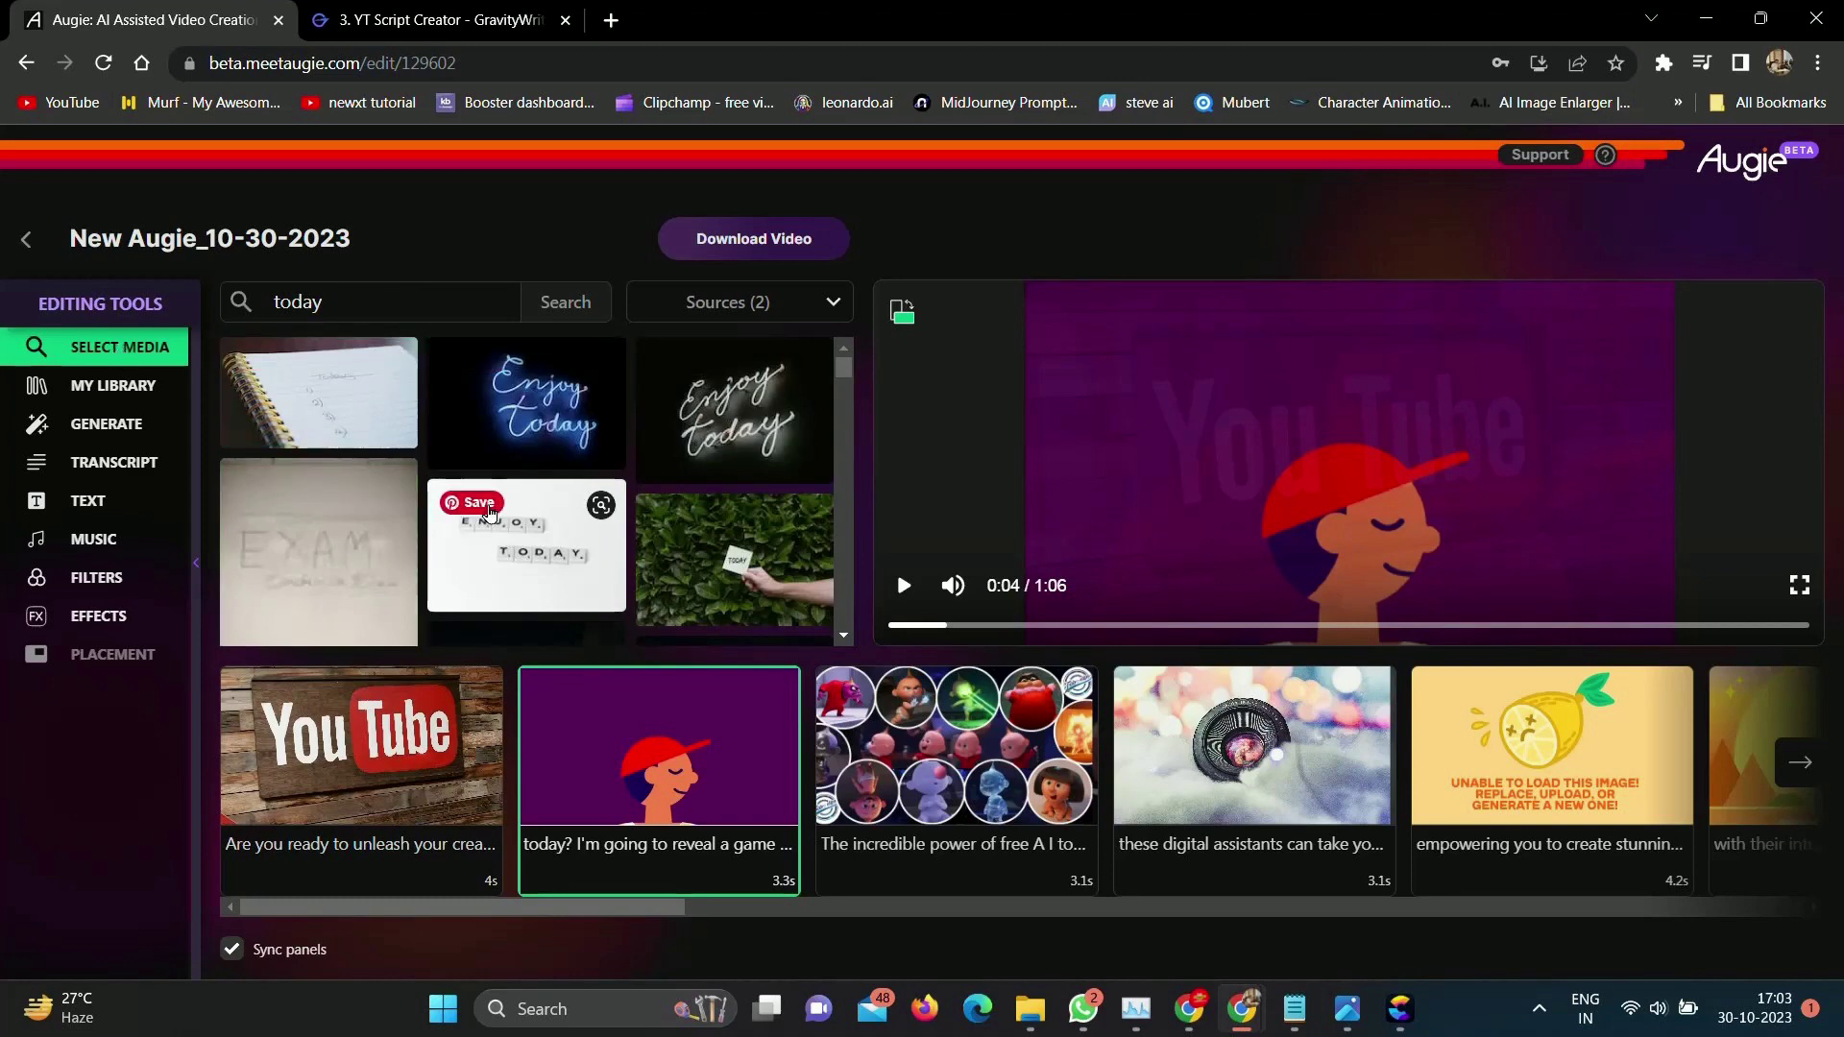
left_click(113, 462)
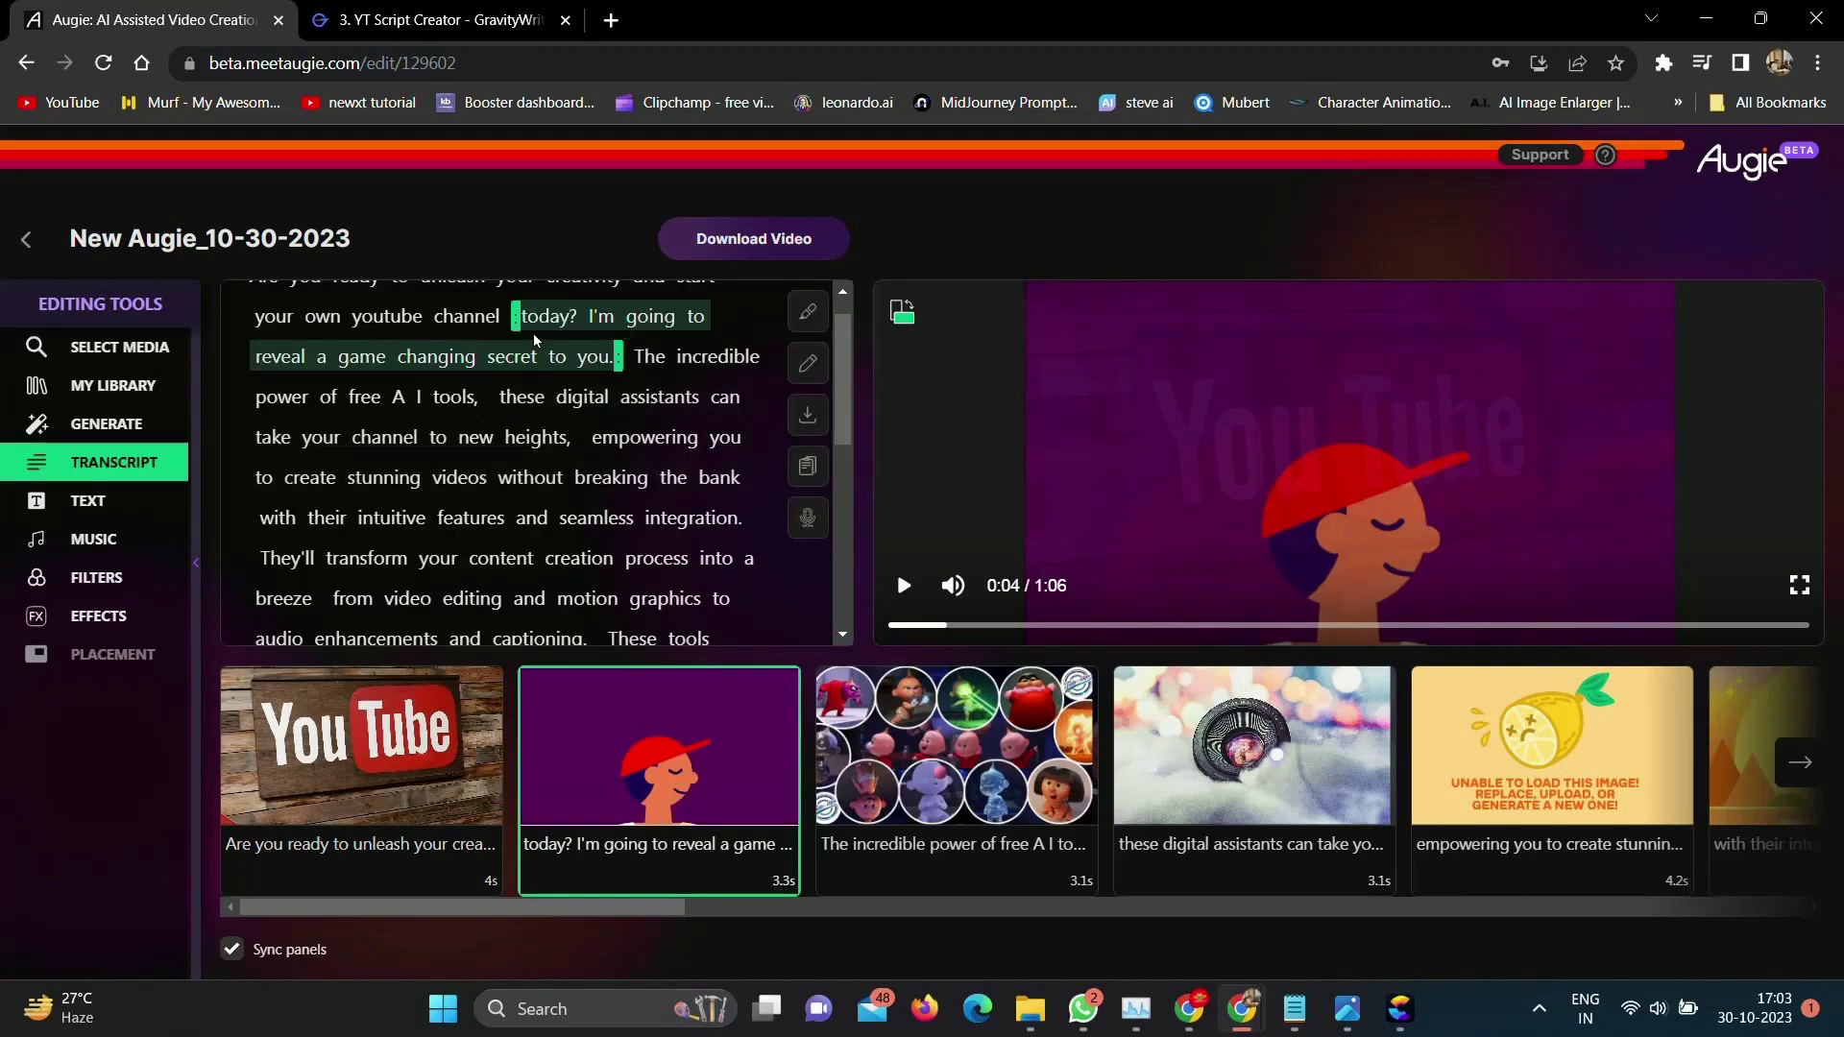
left_click(693, 356)
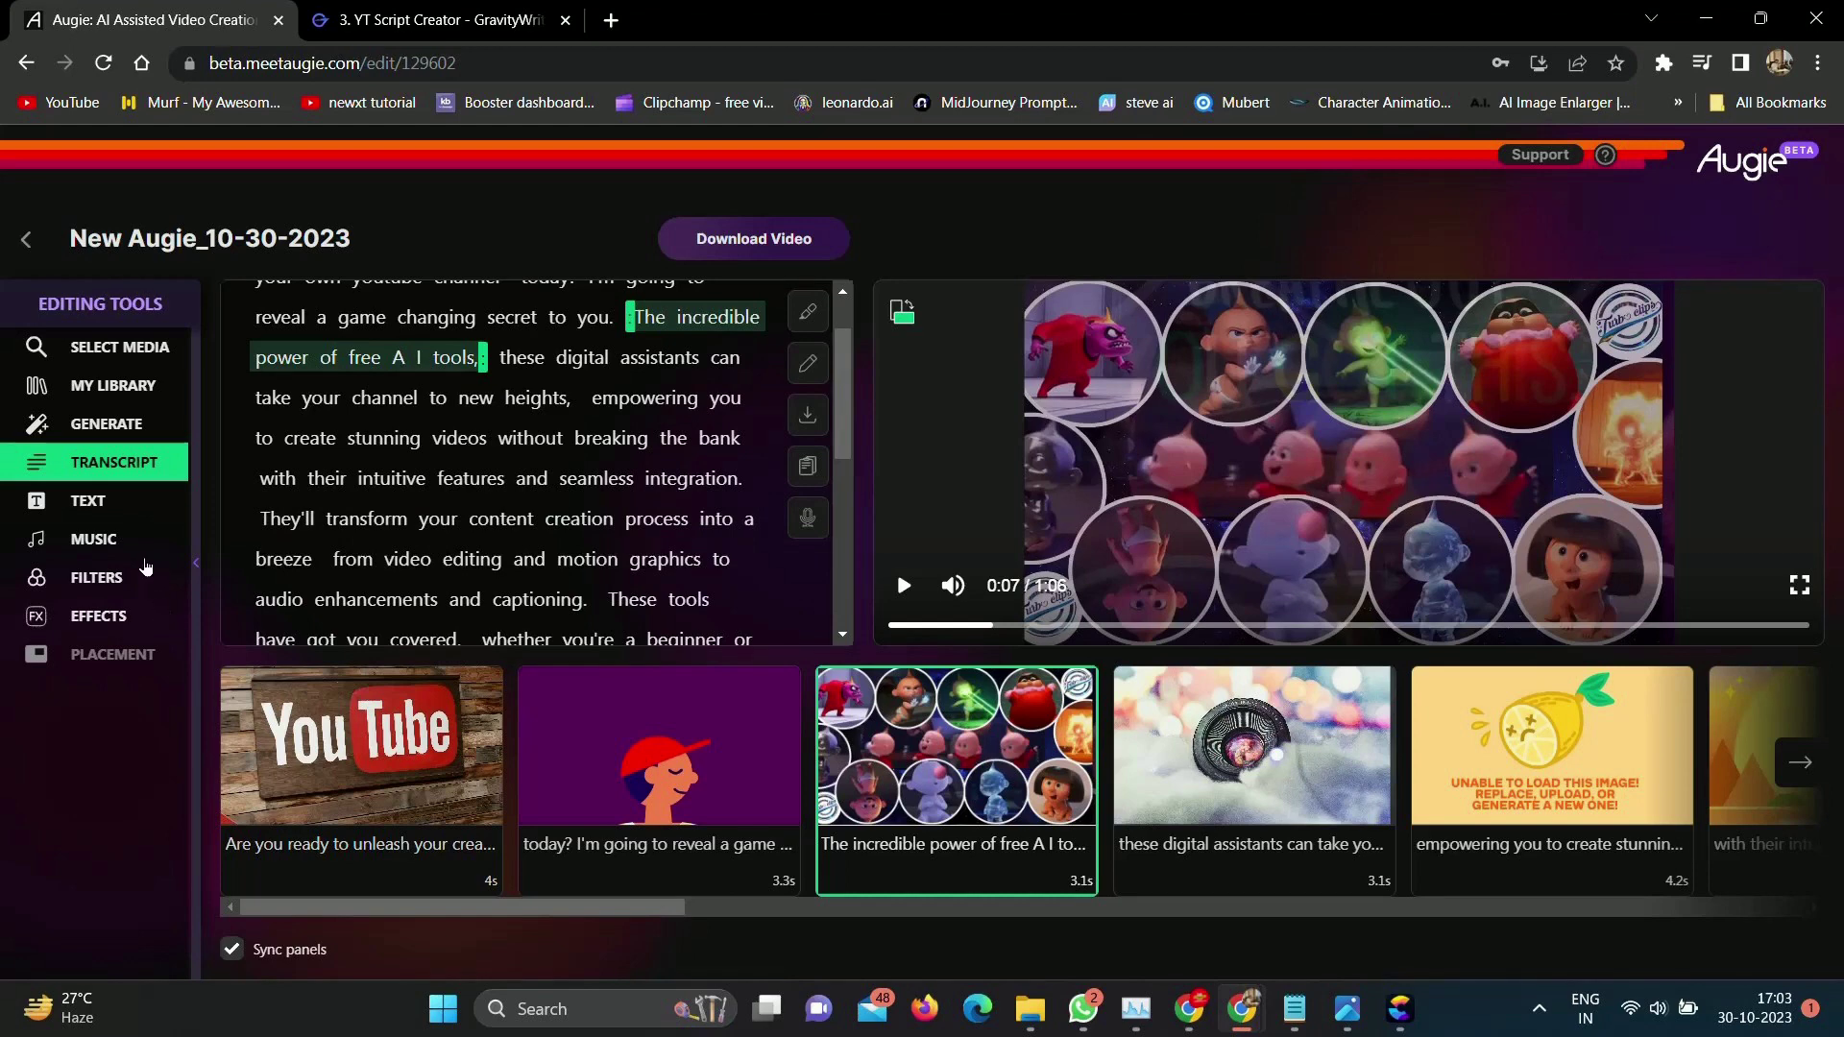
left_click(124, 389)
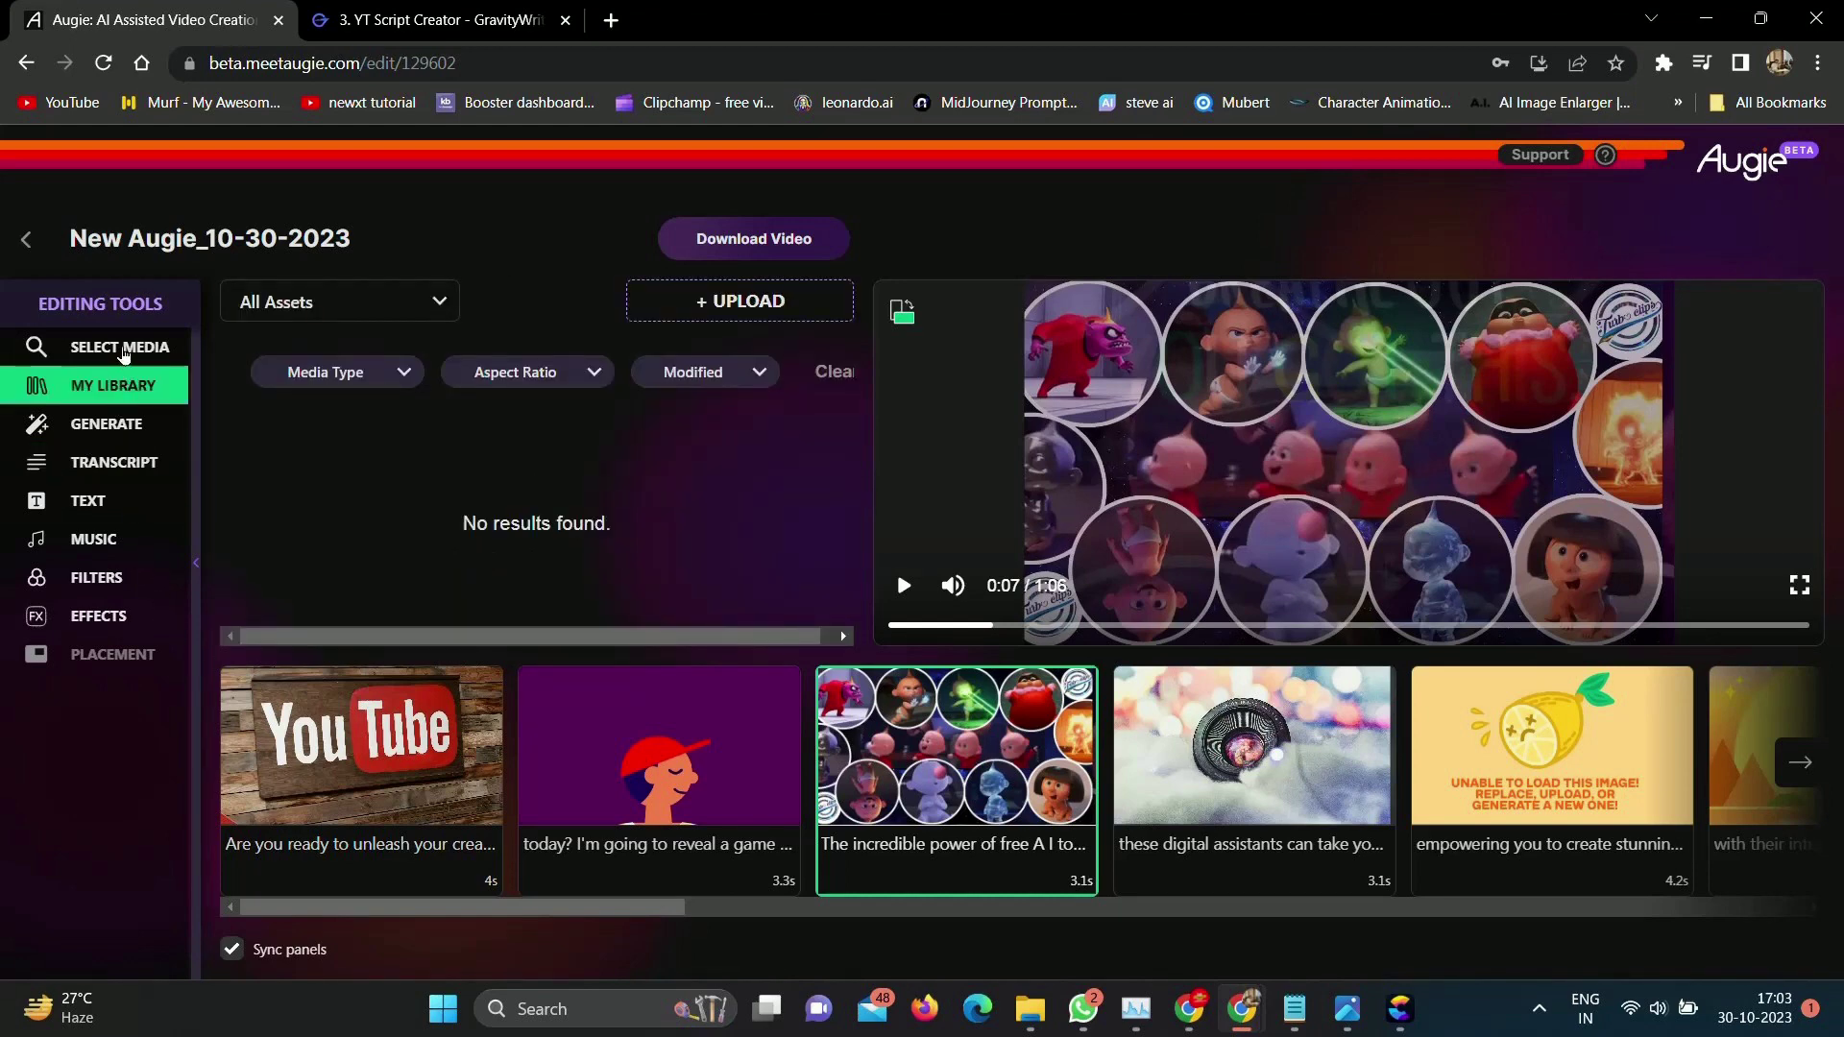
Replace the image of the "today? I'm going to reveal a game…" shot with the hand holding a TODAY card against leaves
left_click(720, 736)
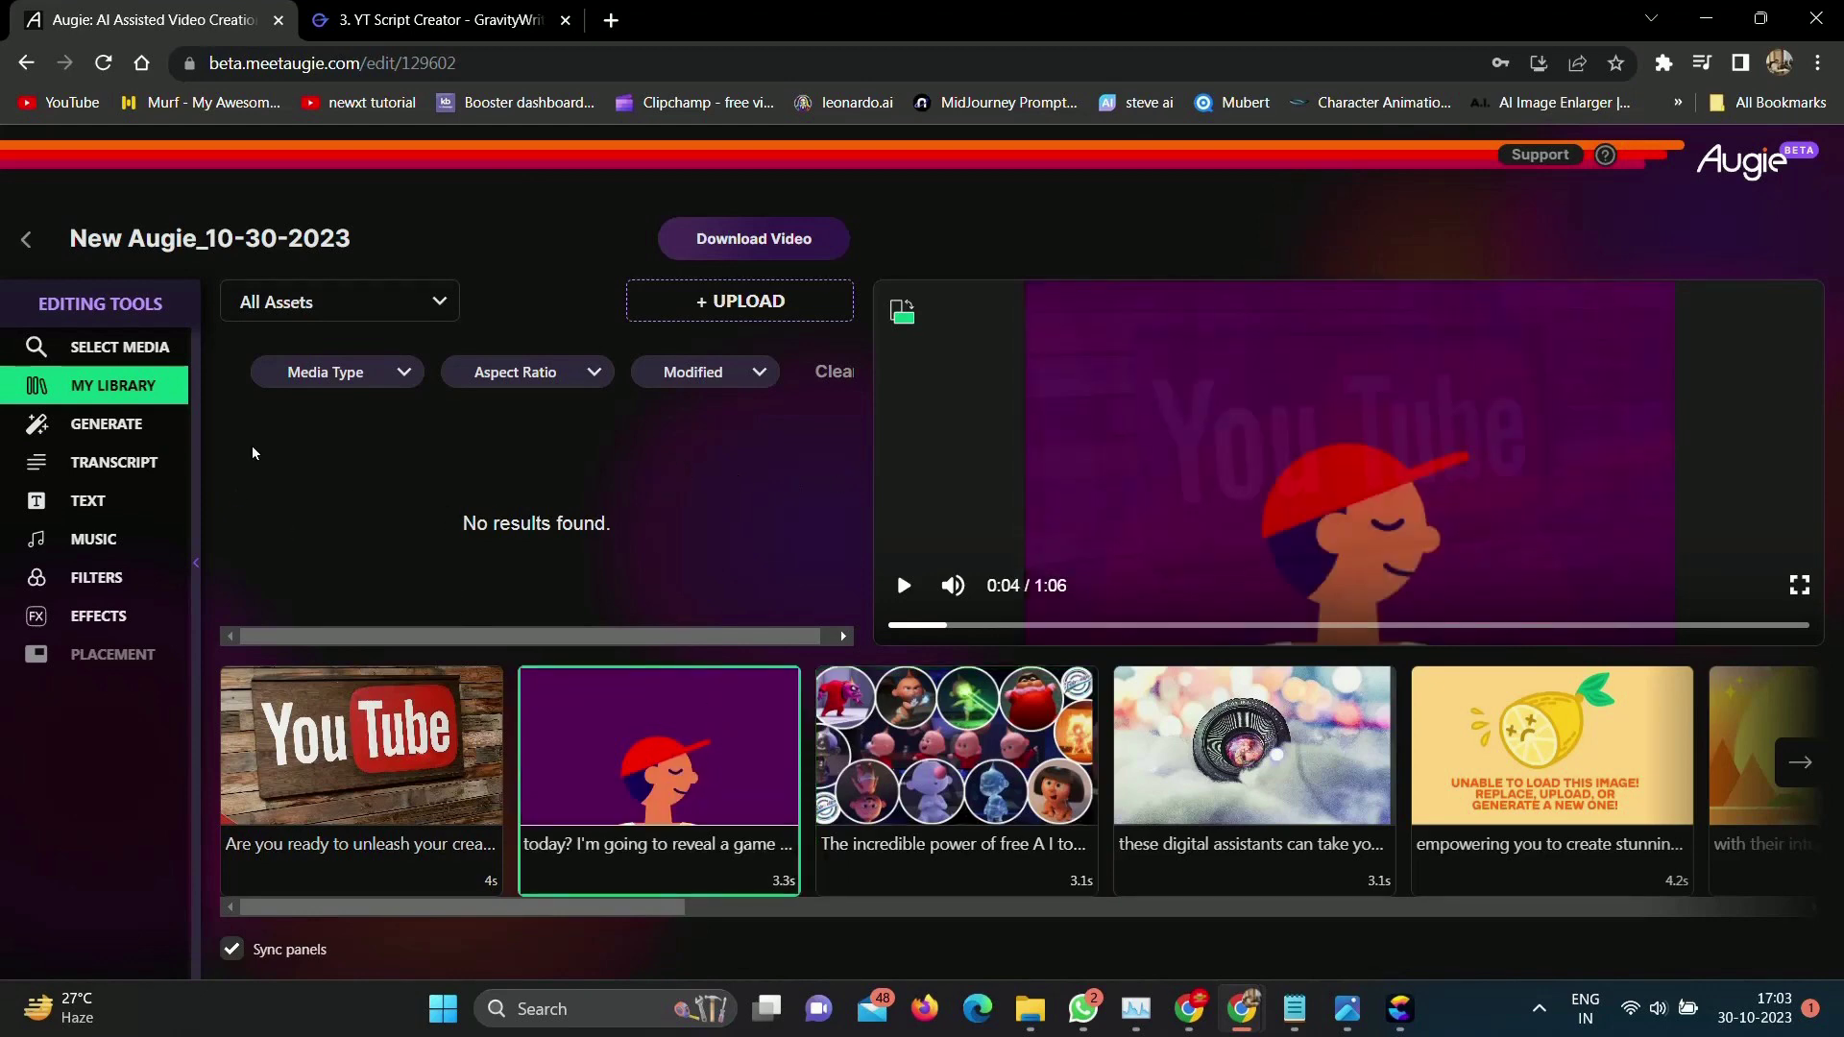
left_click(125, 351)
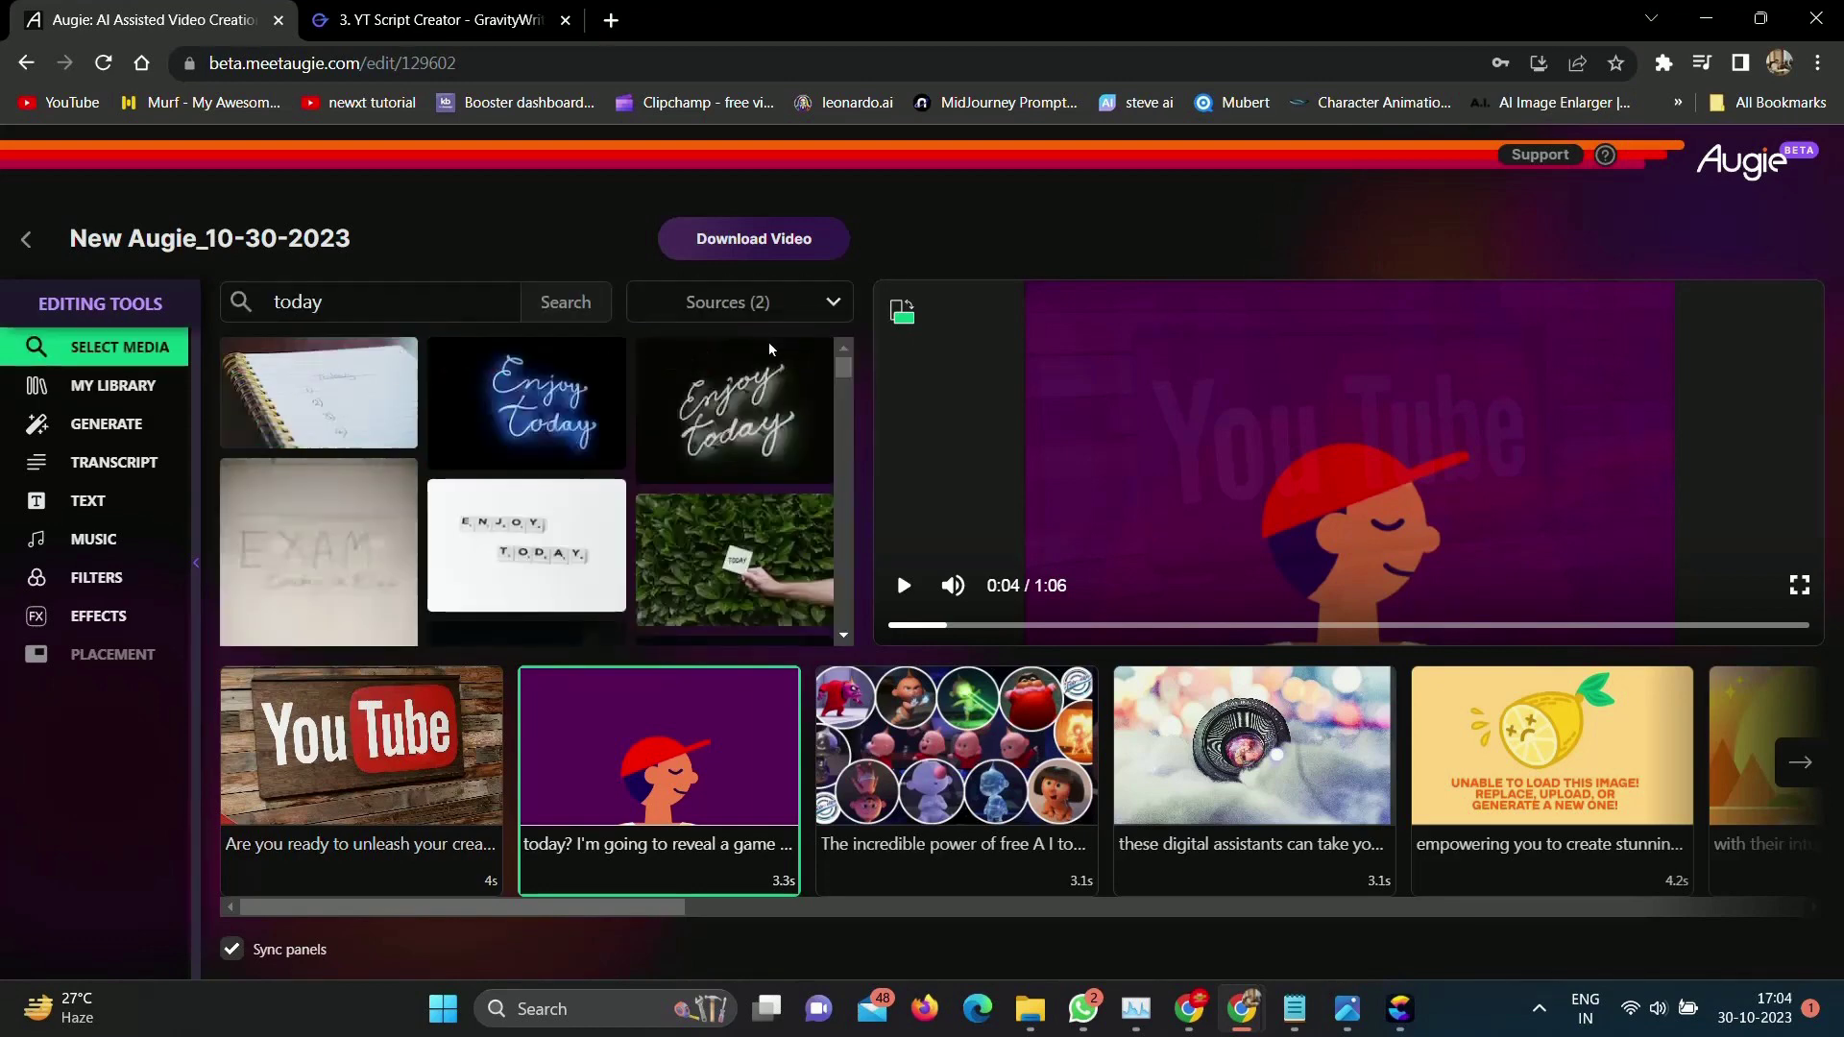
left_click(748, 583)
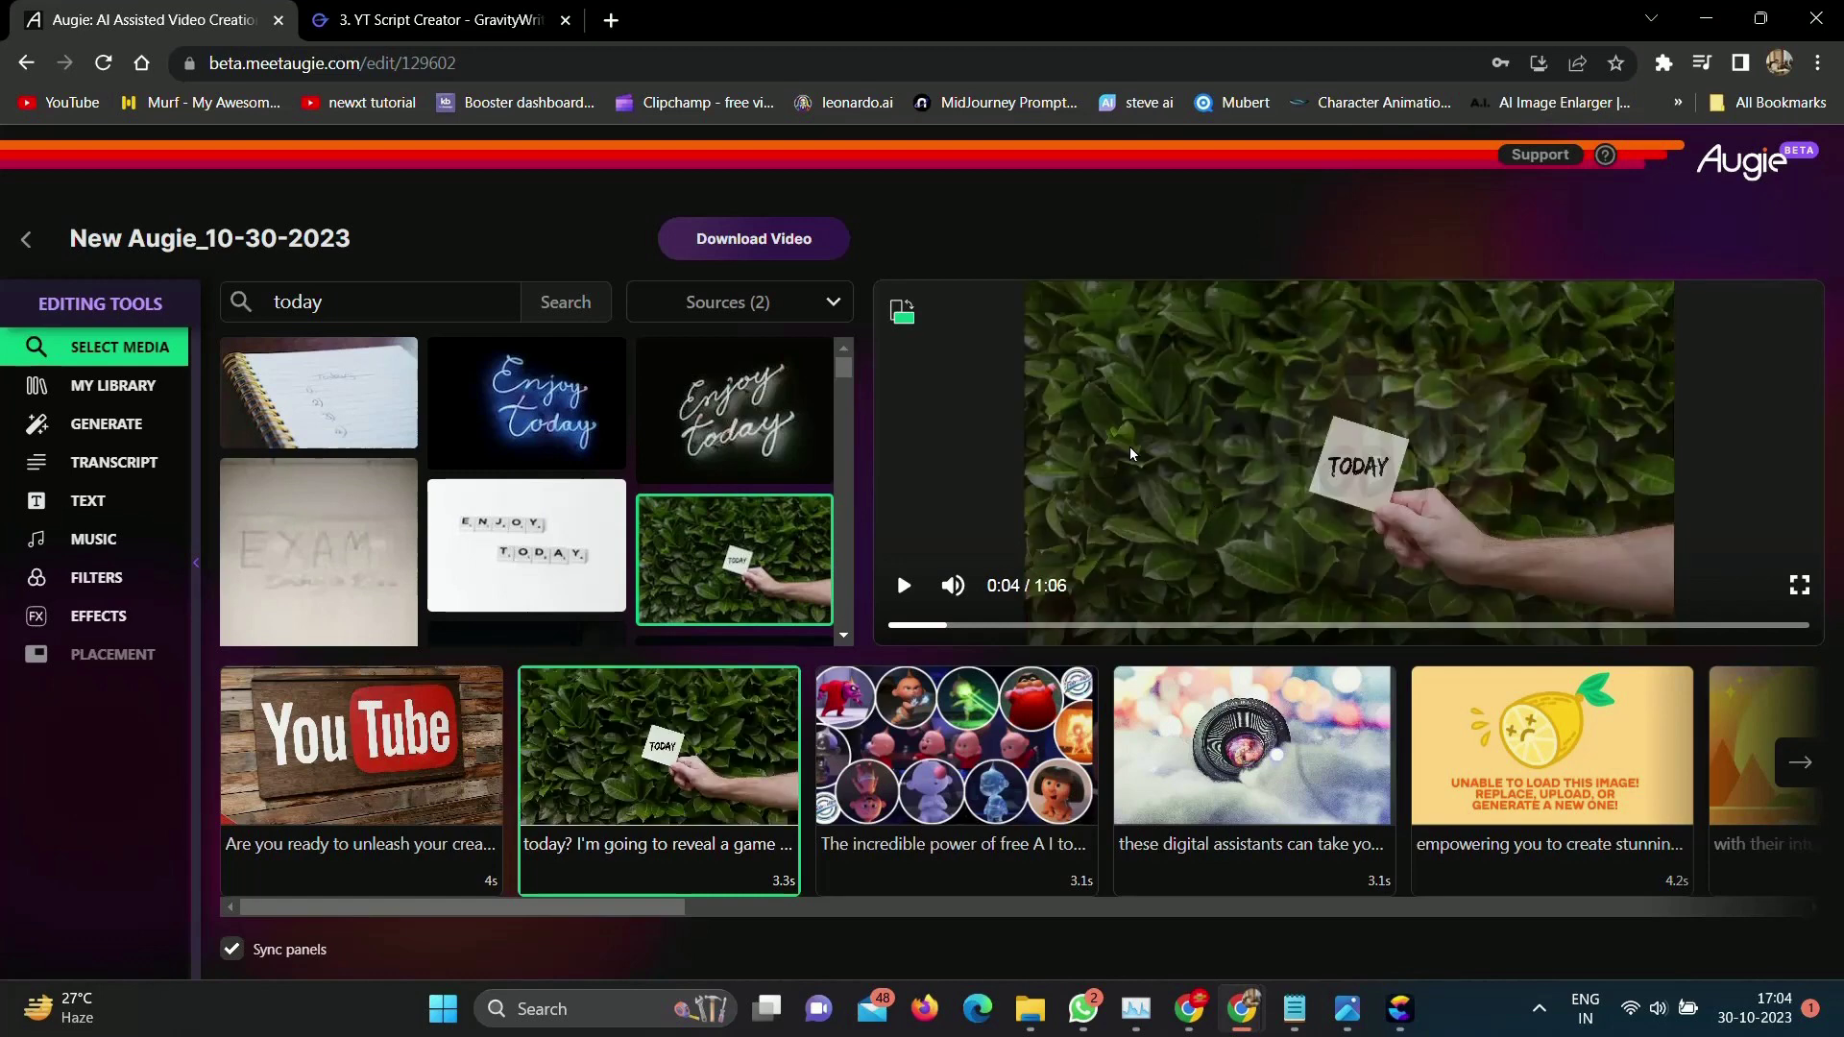
Start downloading the video and open an empty prompt for generating an image
left_click(726, 242)
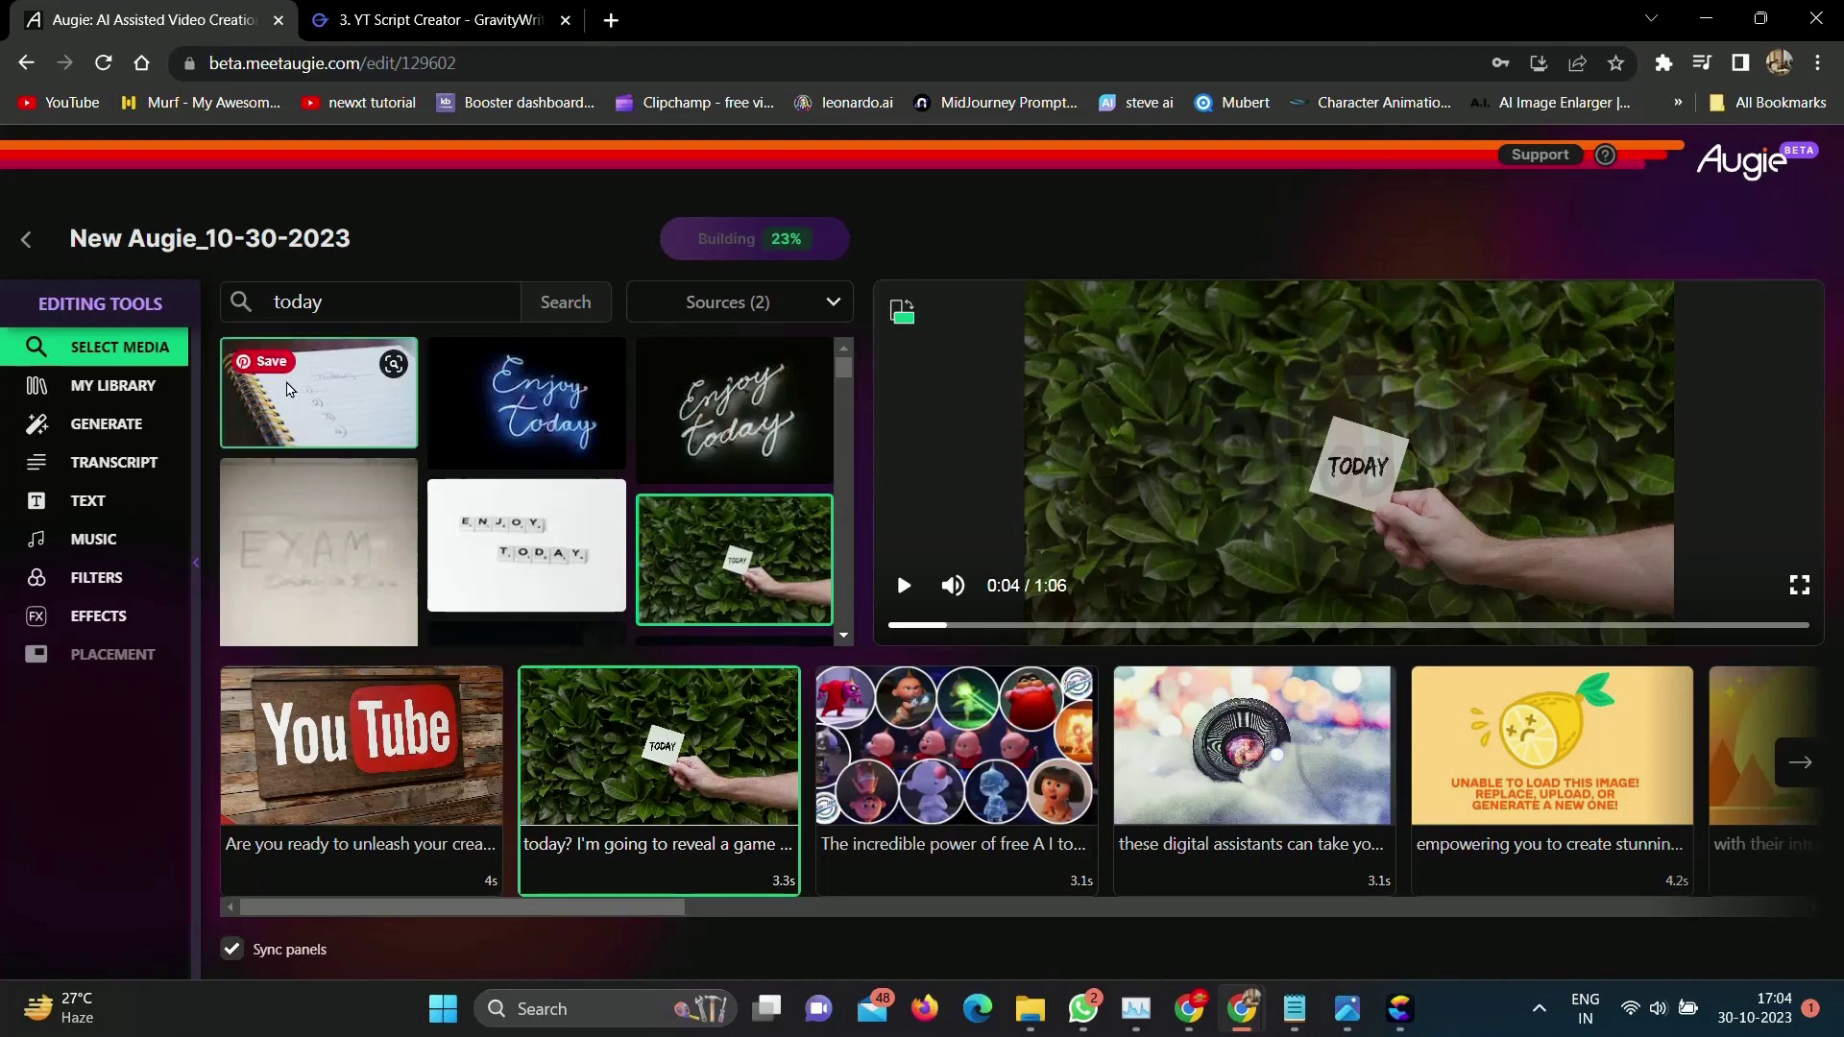
left_click(119, 426)
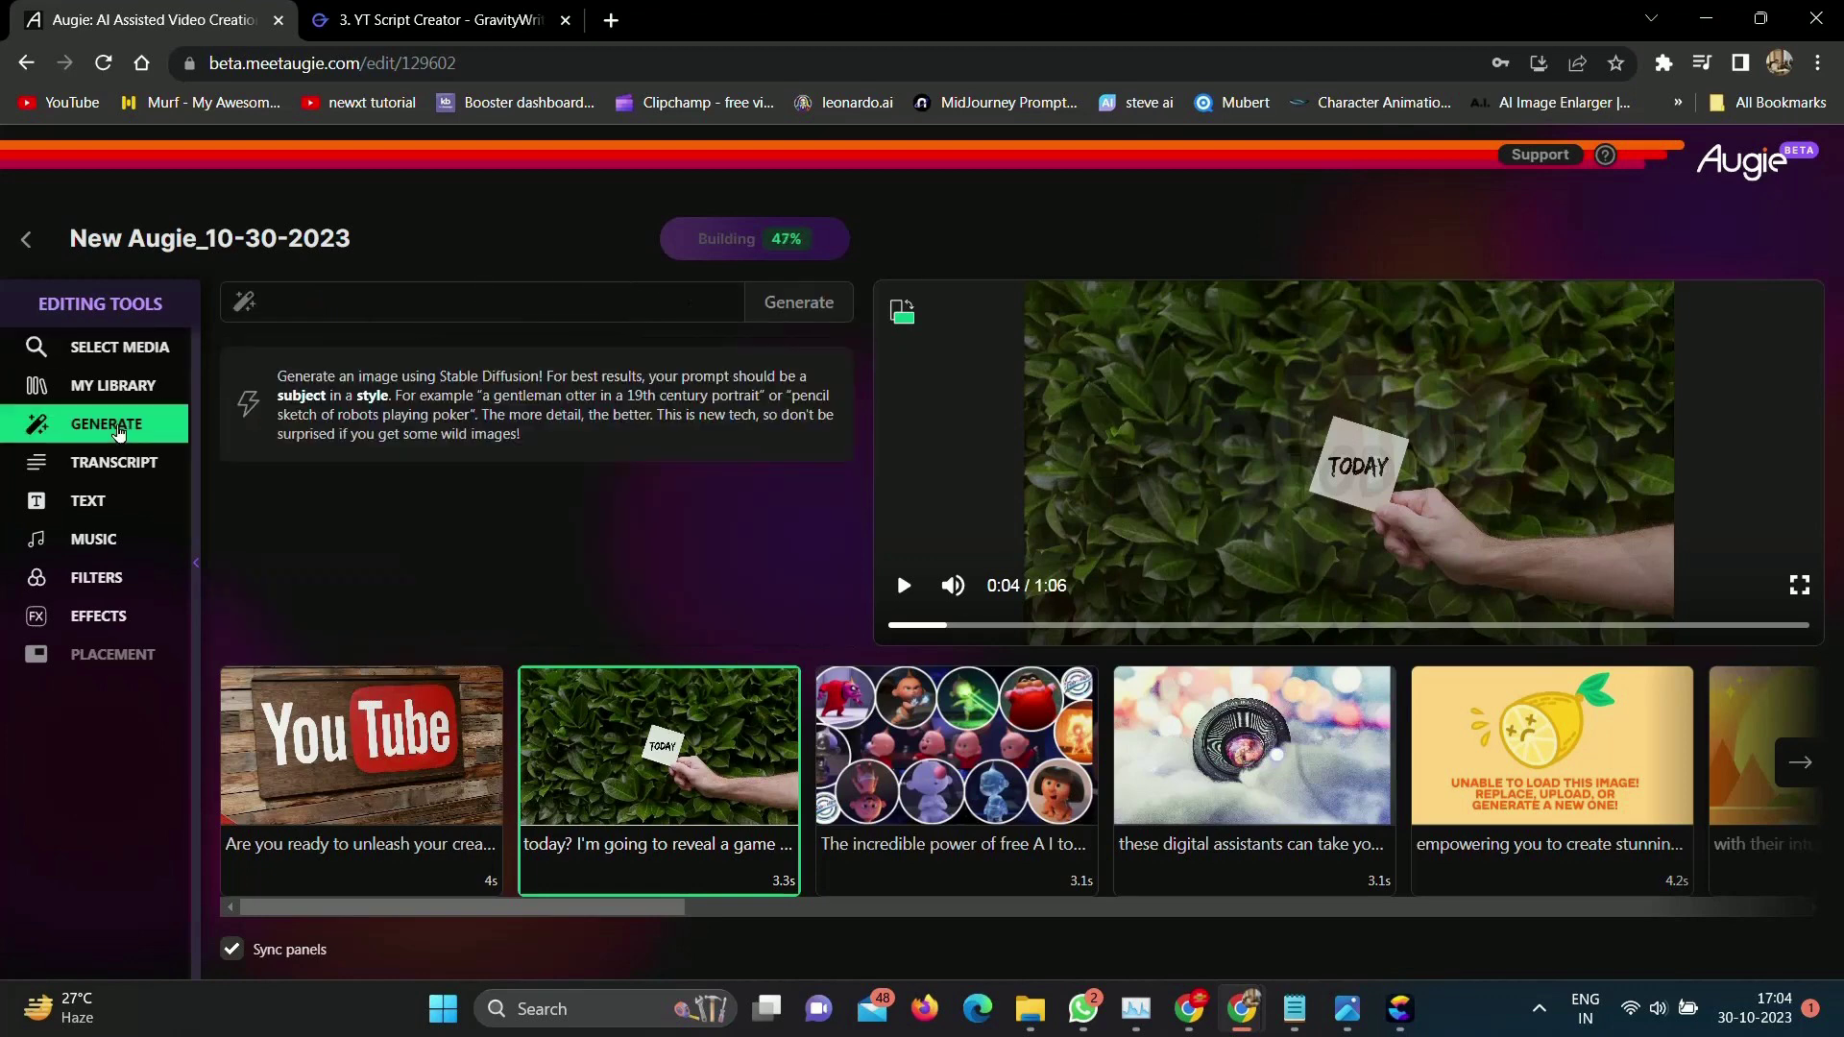
left_click(310, 297)
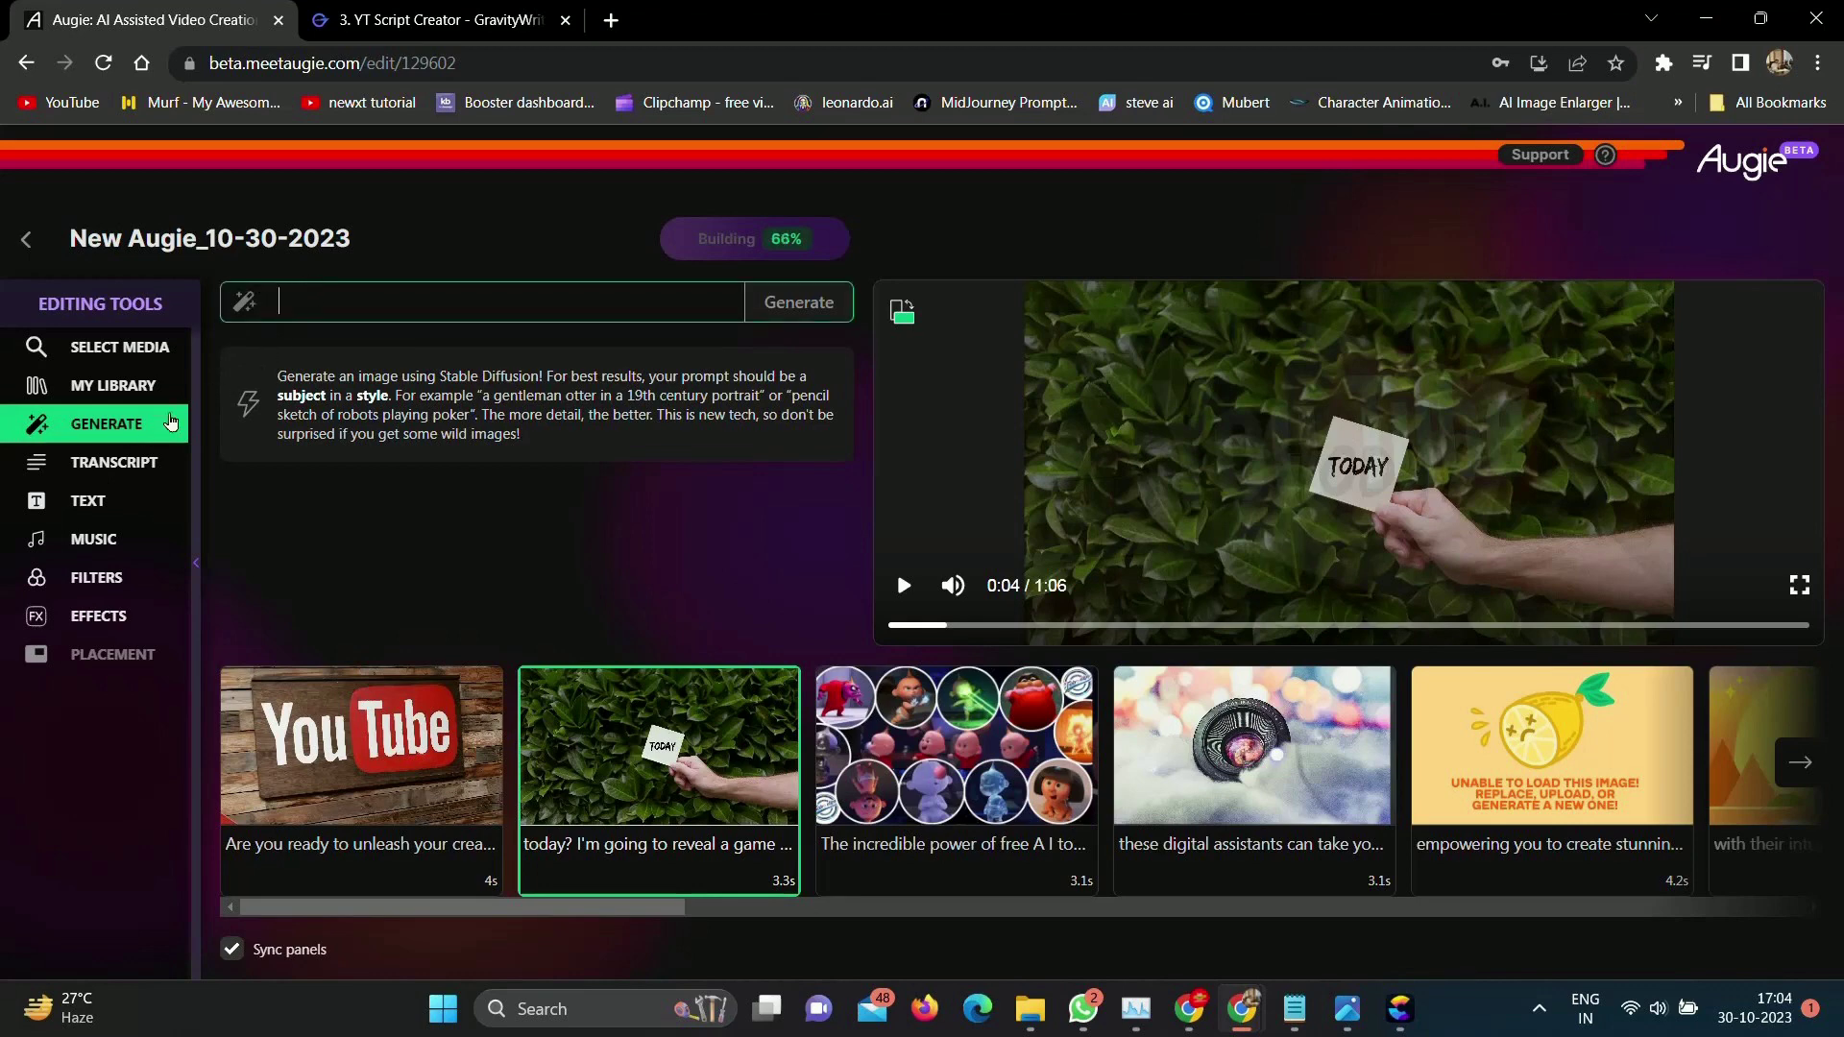
Switch the video to portrait orientation and back to landscape
left_click(905, 315)
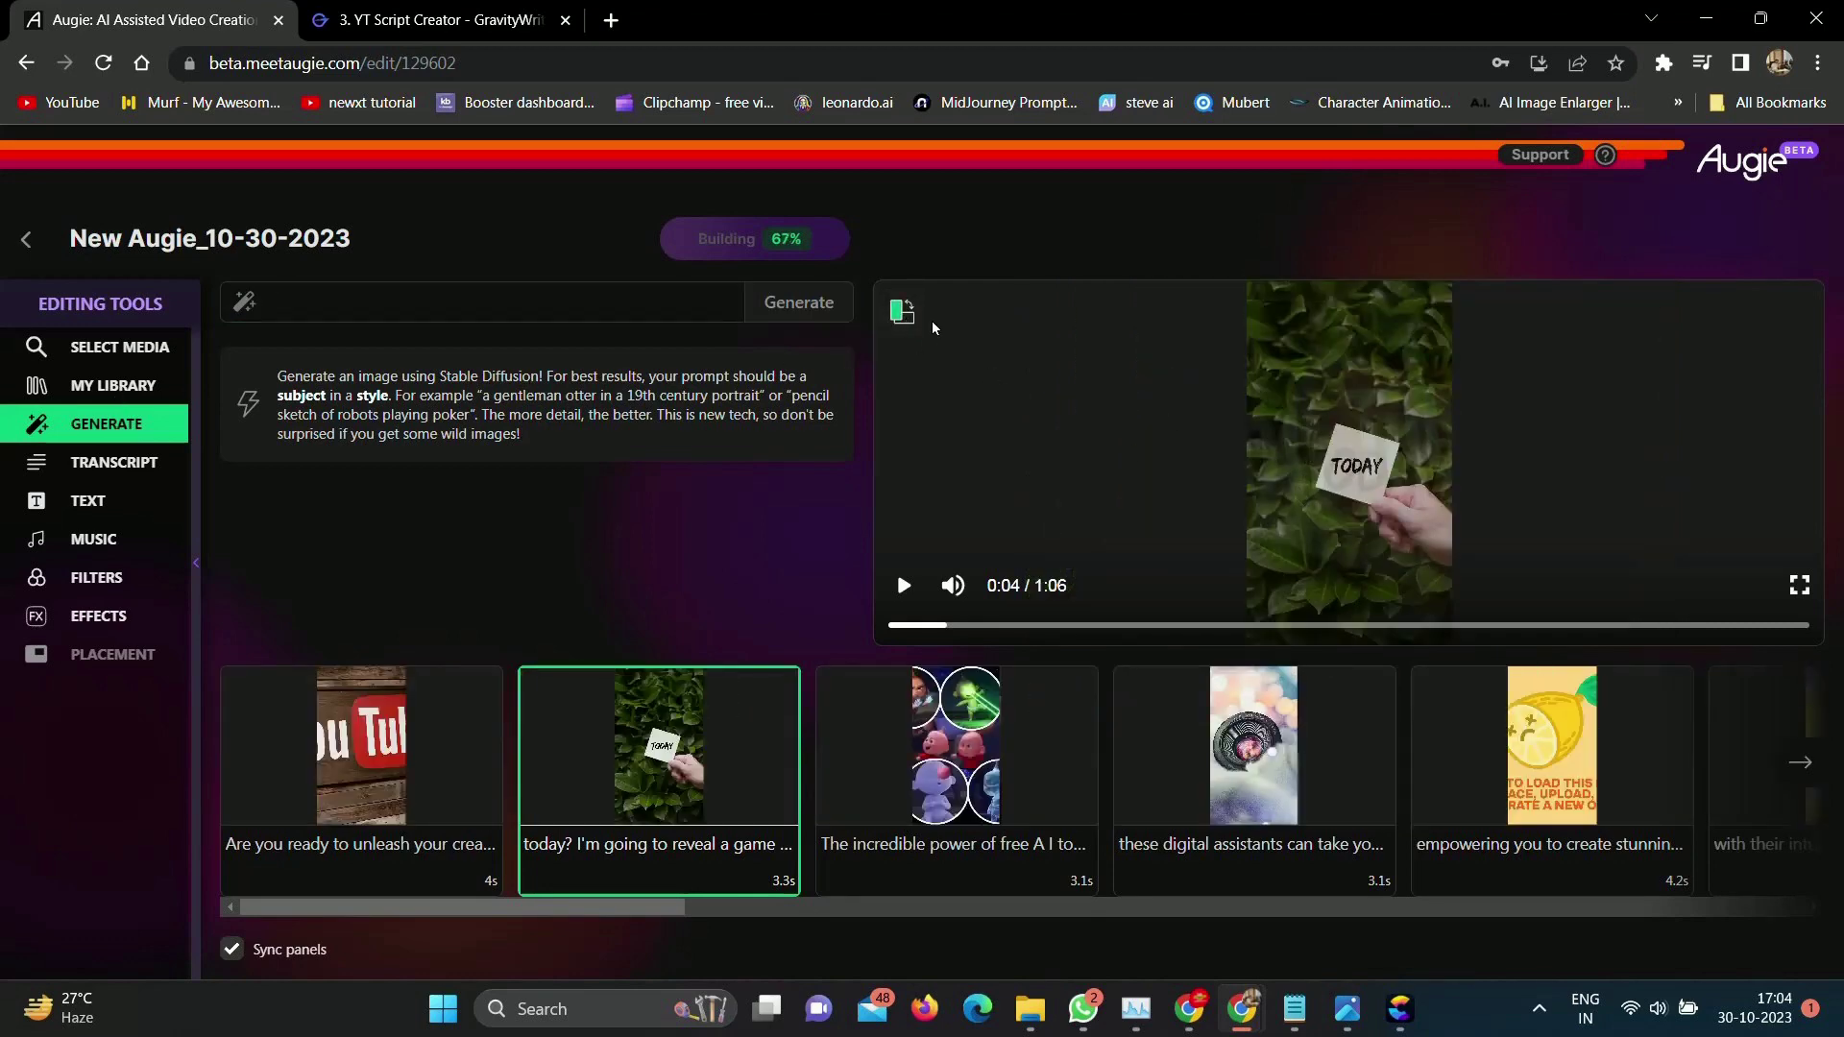
left_click(902, 318)
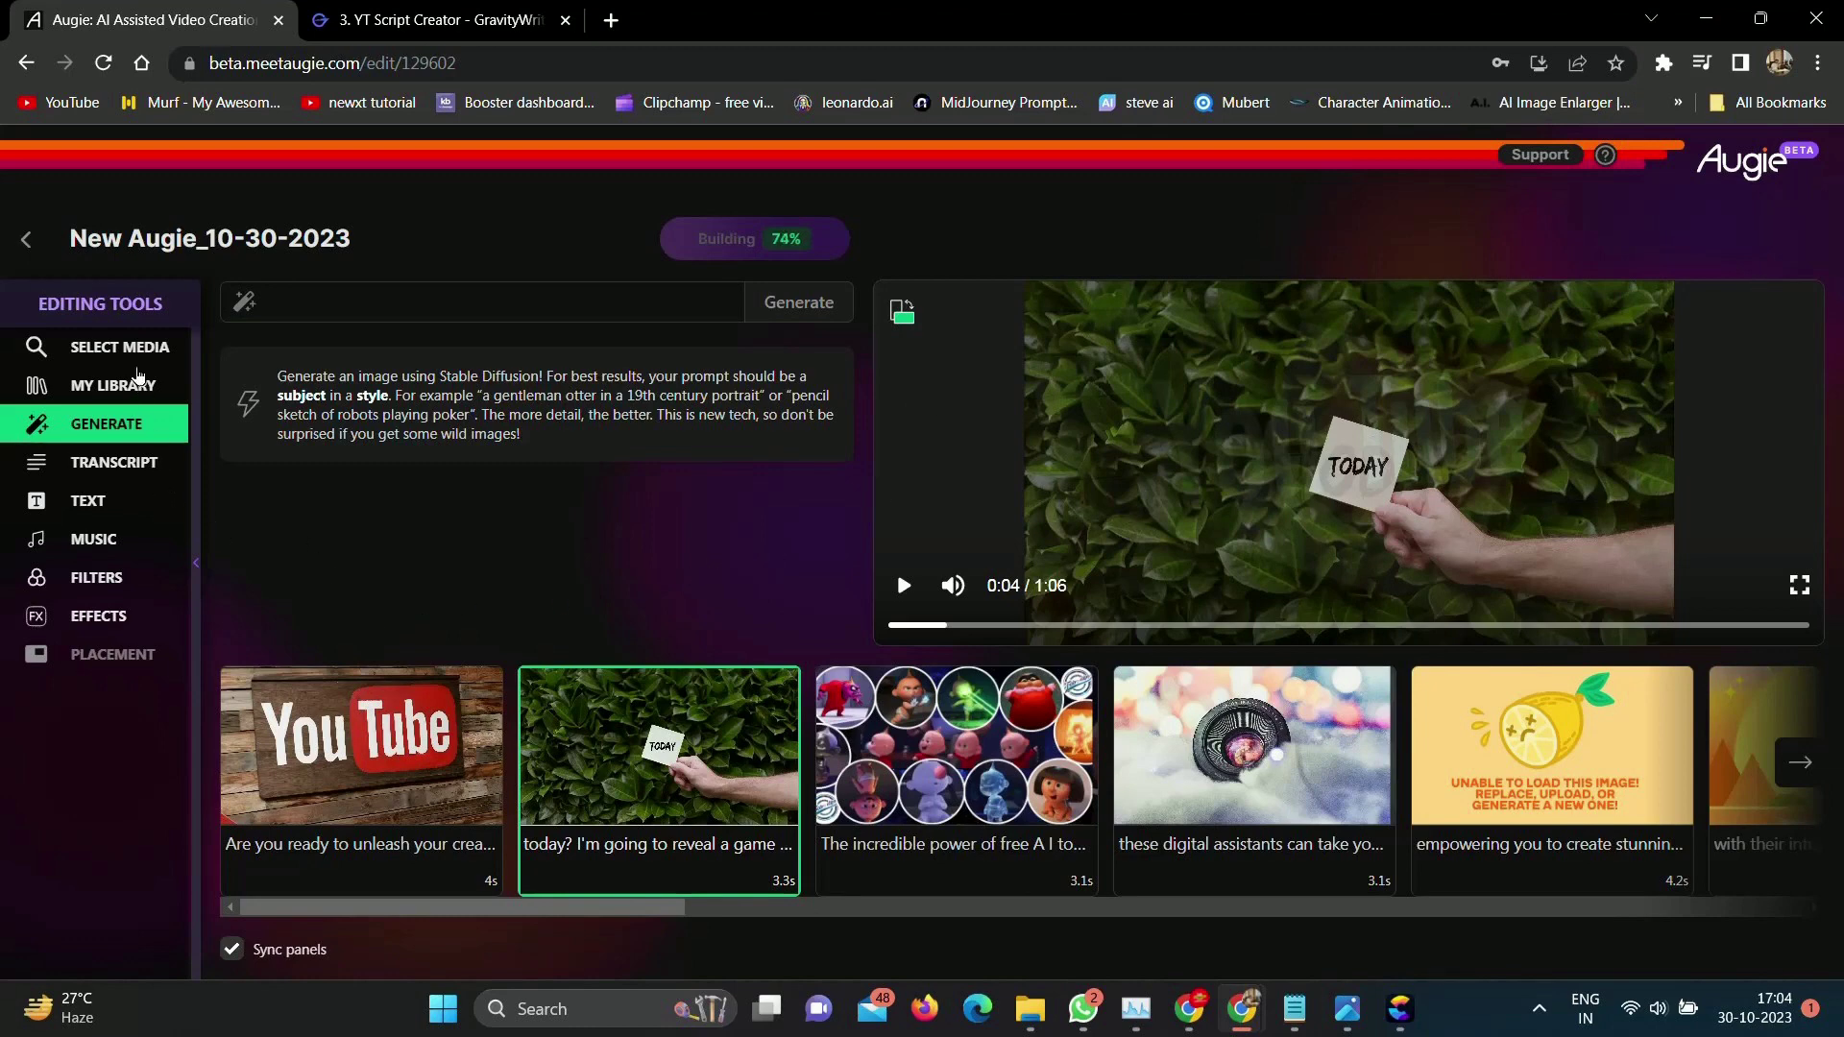
Look at the transcript and turn on closed captions for the entire video
left_click(133, 471)
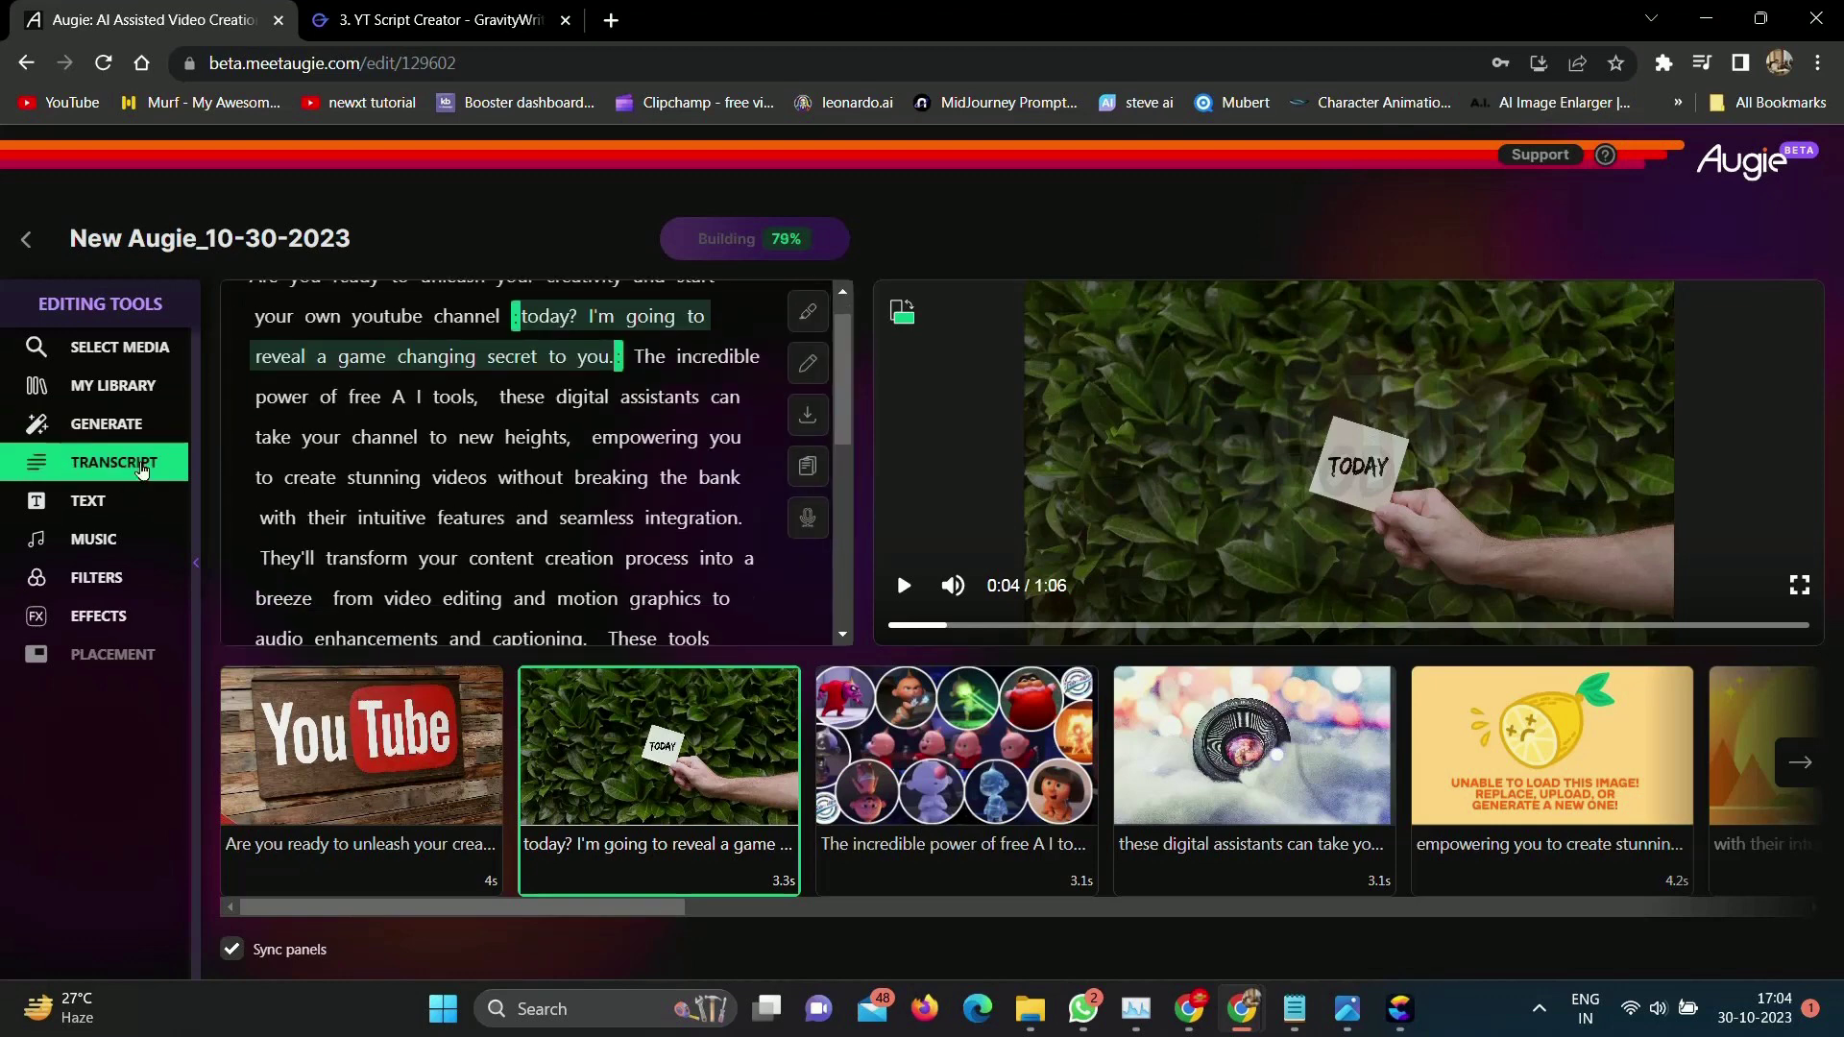
left_click(80, 505)
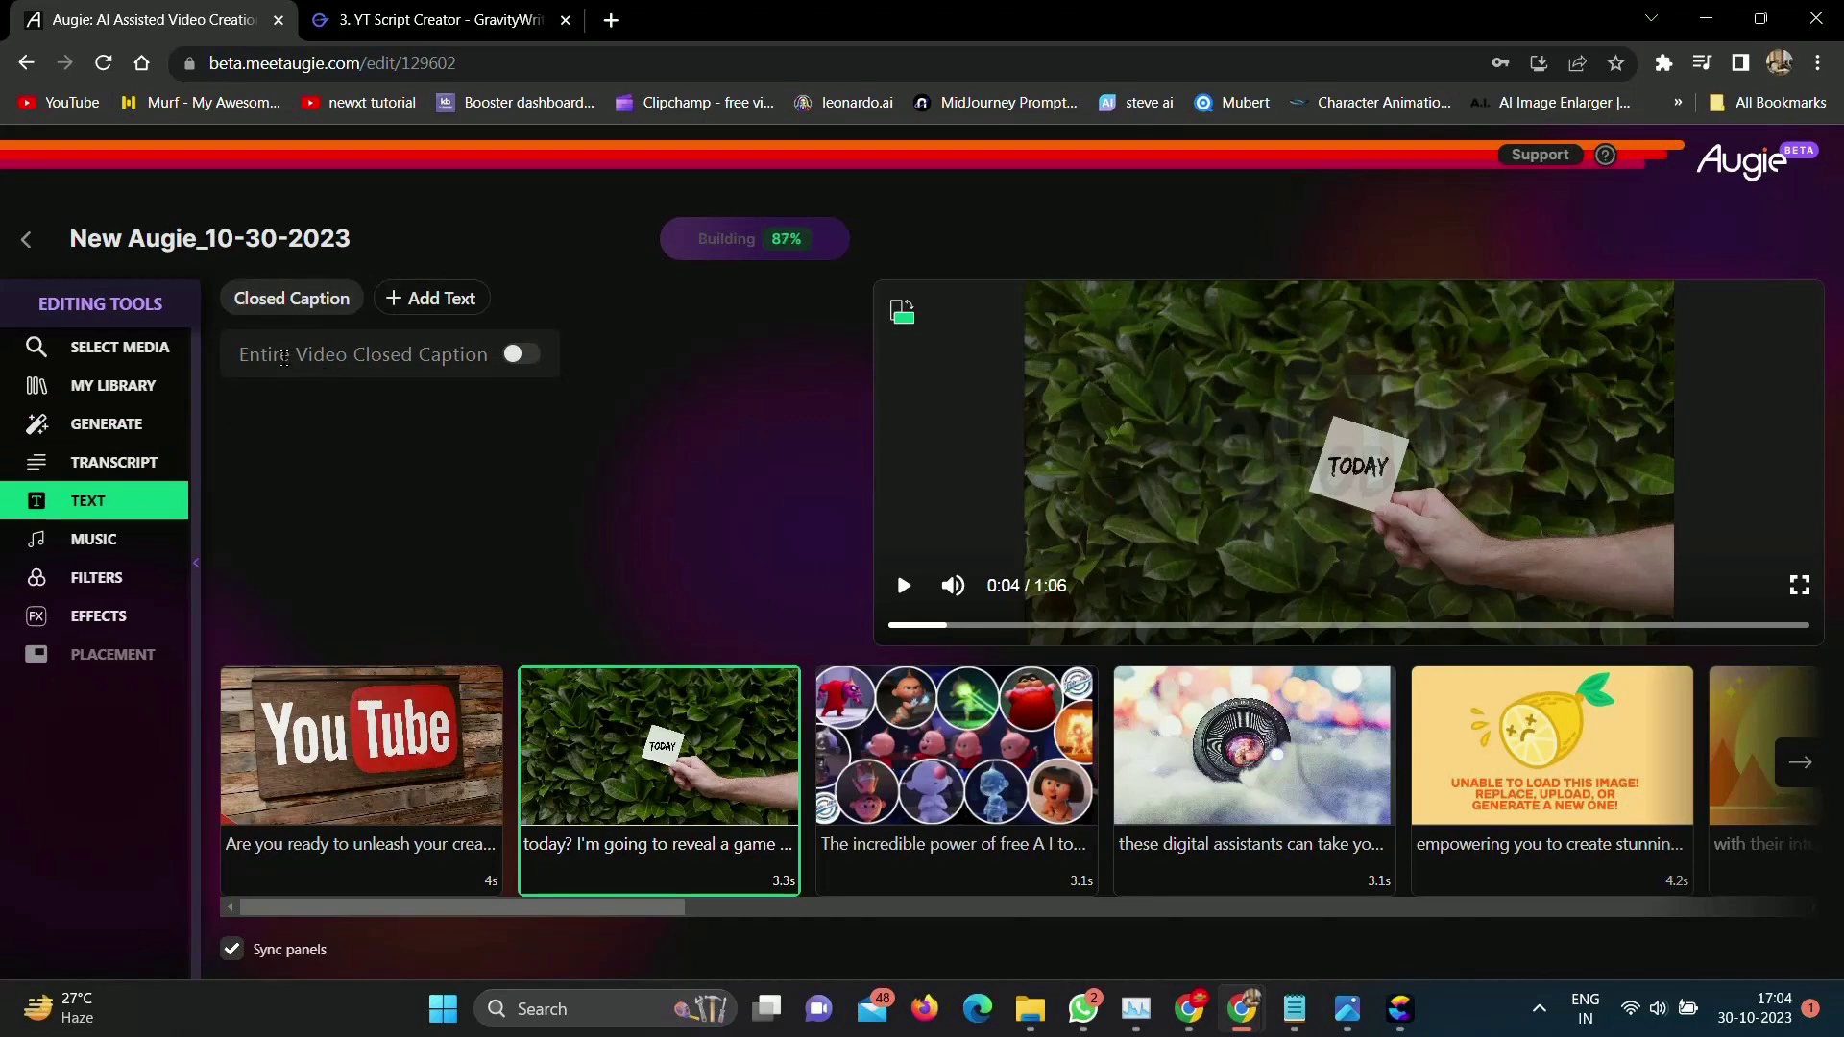
left_click(519, 356)
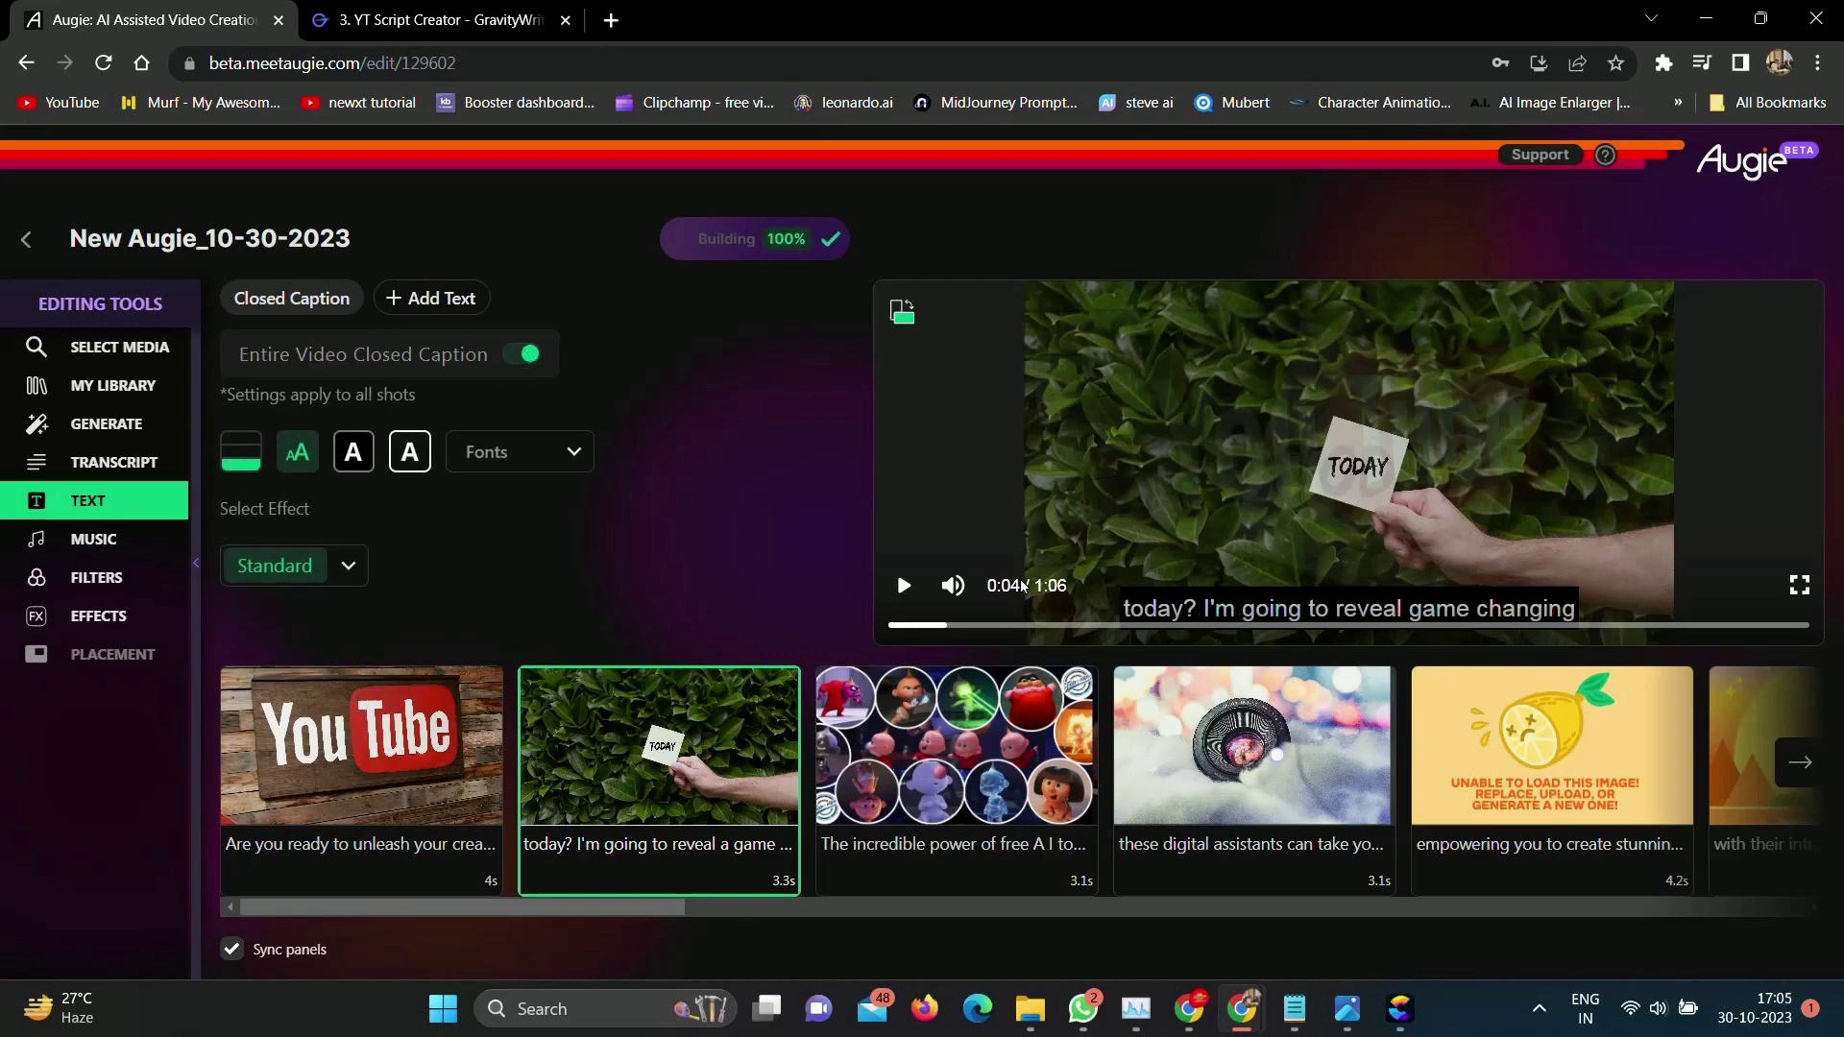
Browse the list of available background music tracks
left_click(106, 548)
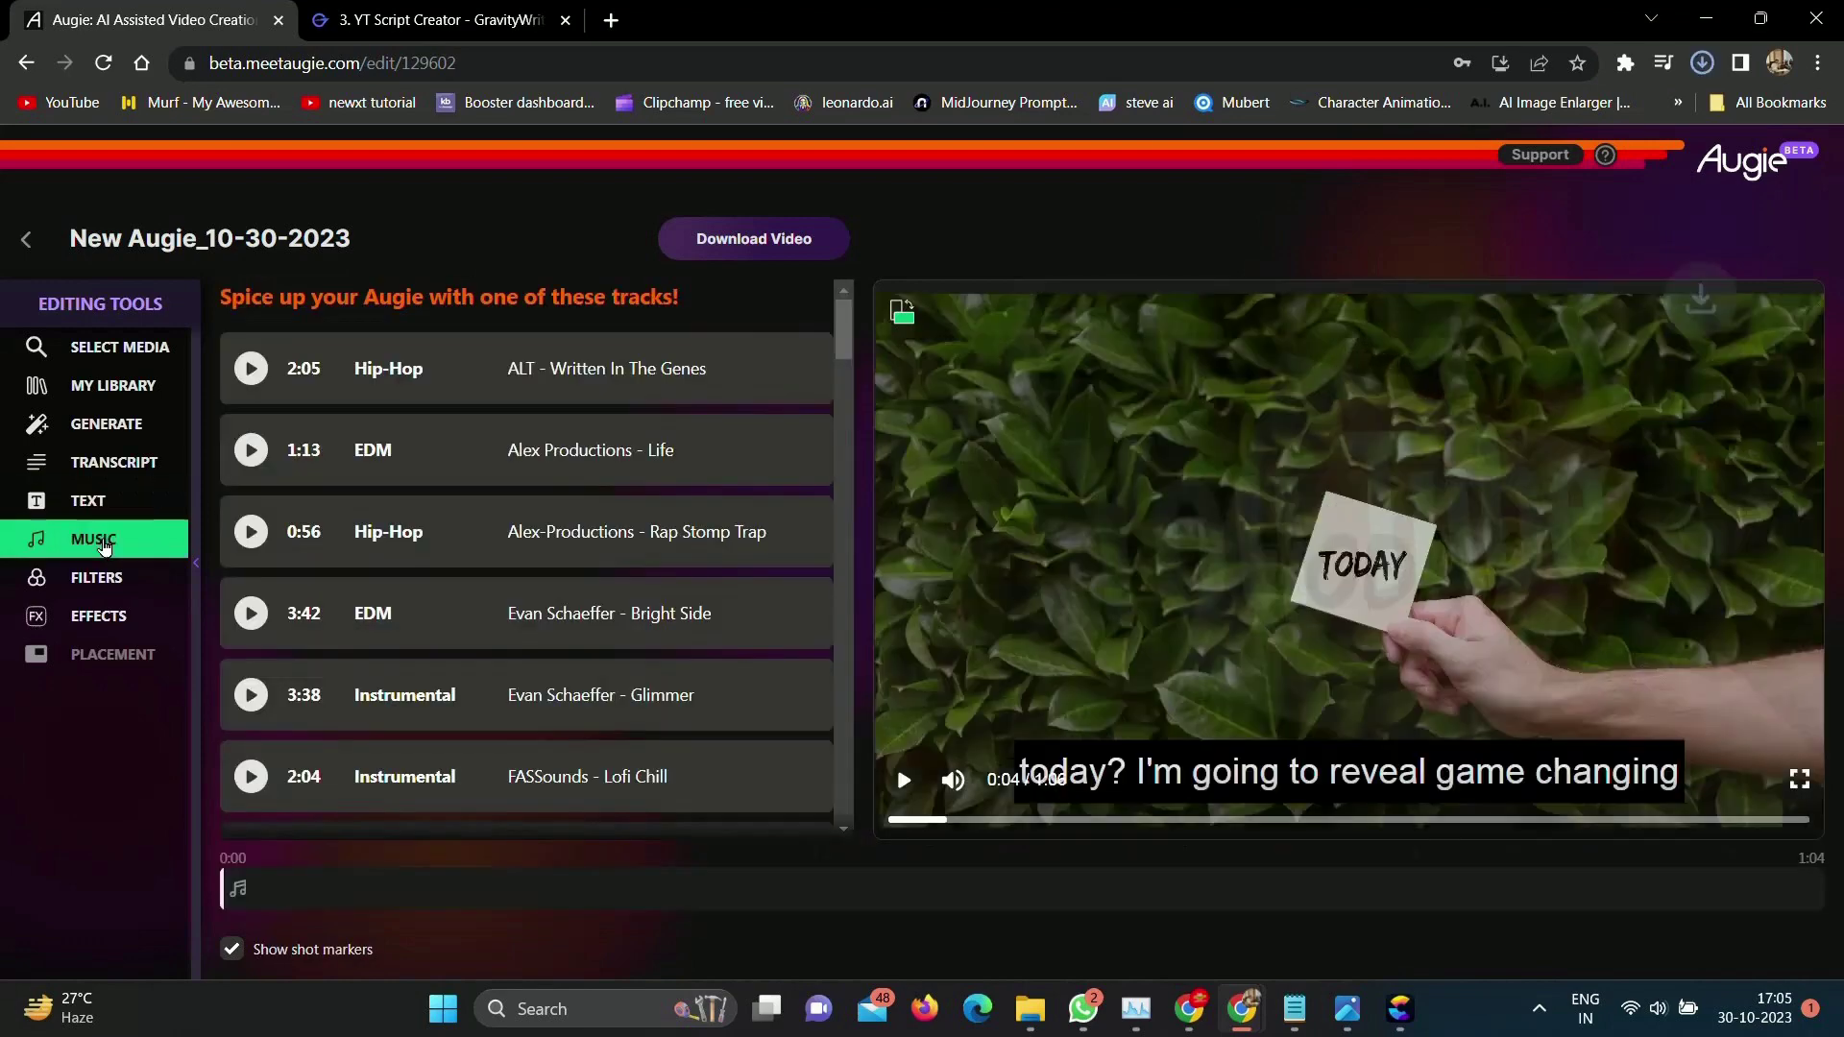
scroll(461, 463, "down", 10)
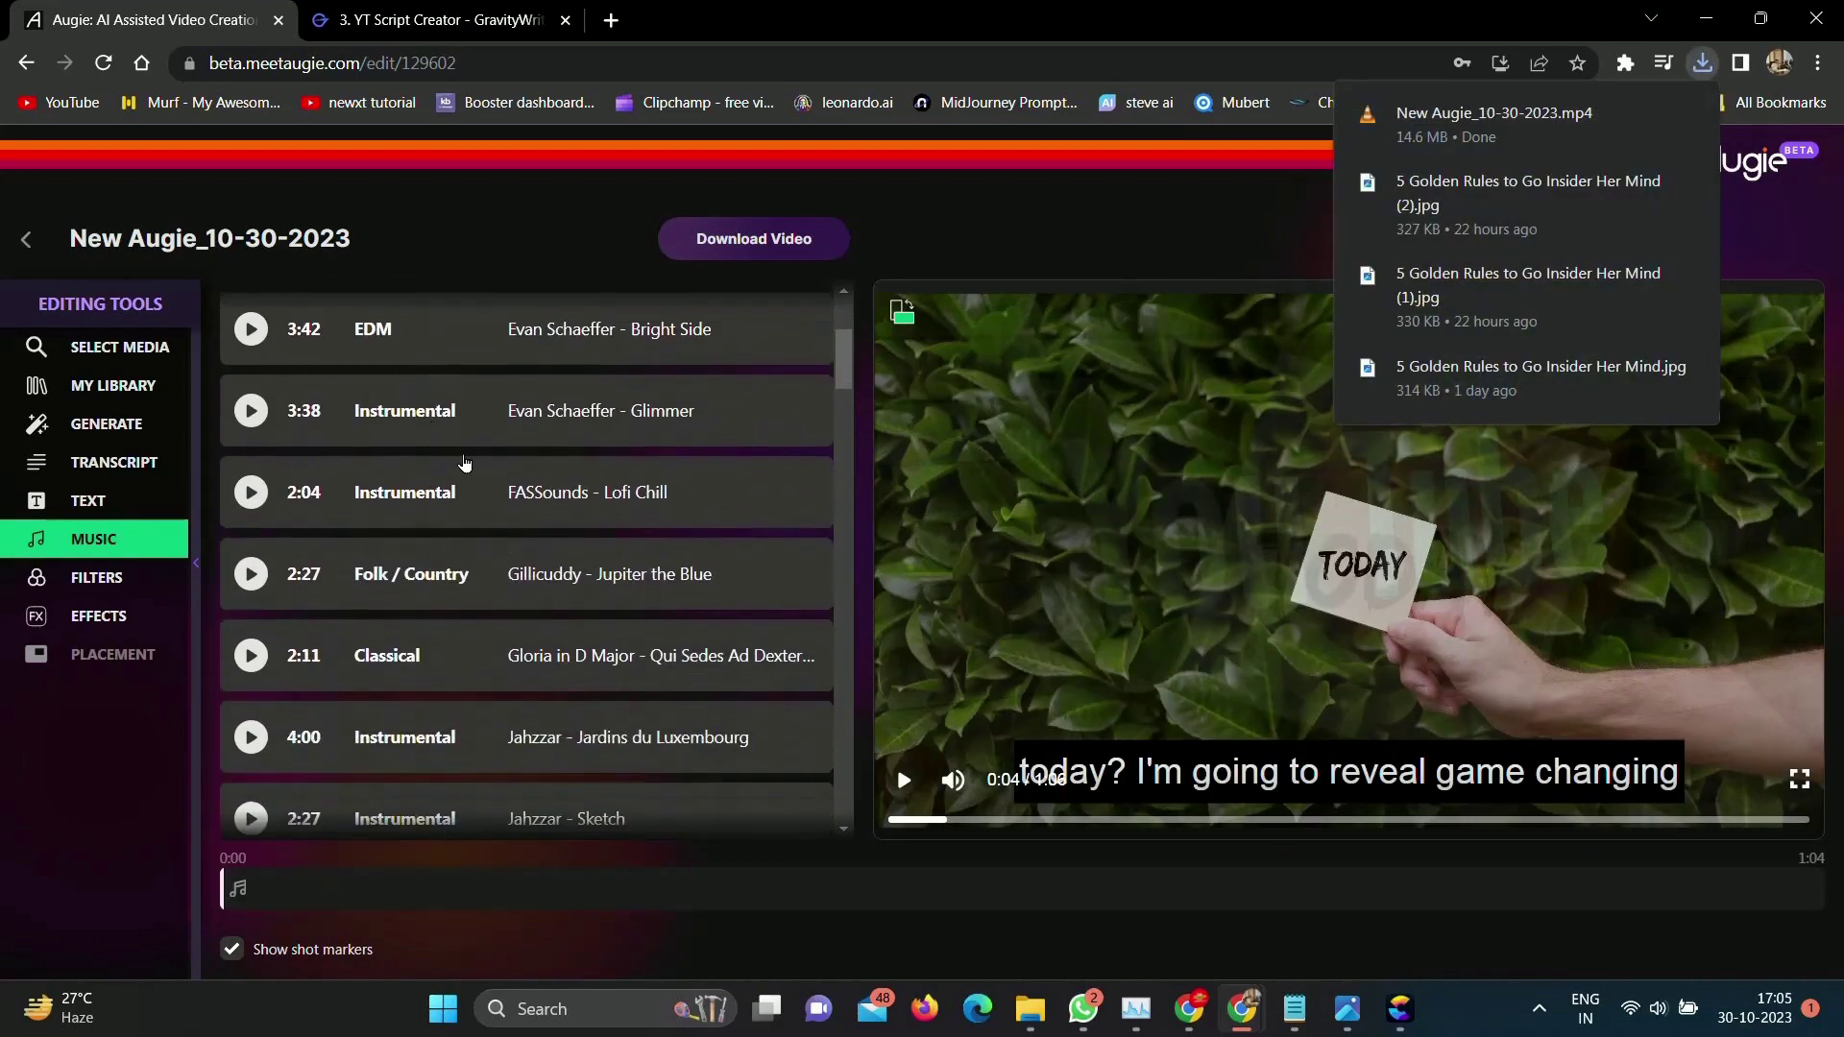
scroll(497, 463, "down", 10)
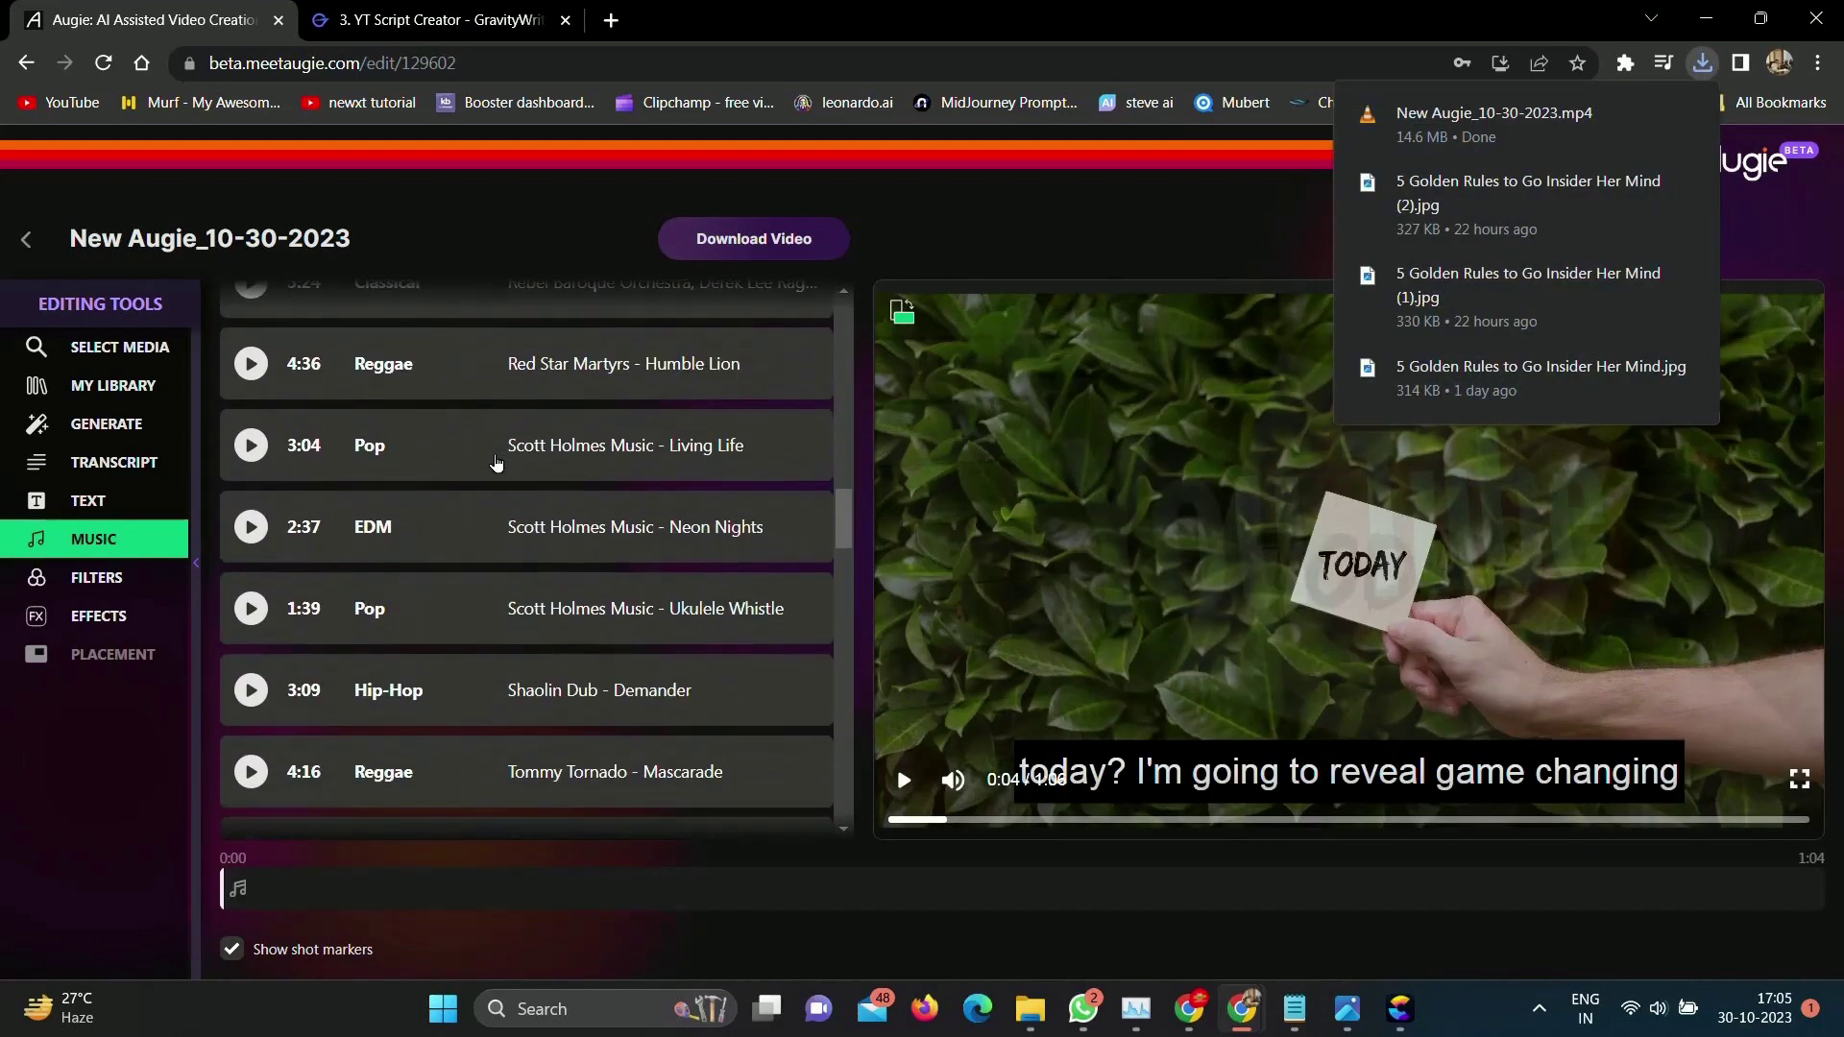
scroll(496, 463, "up", 20)
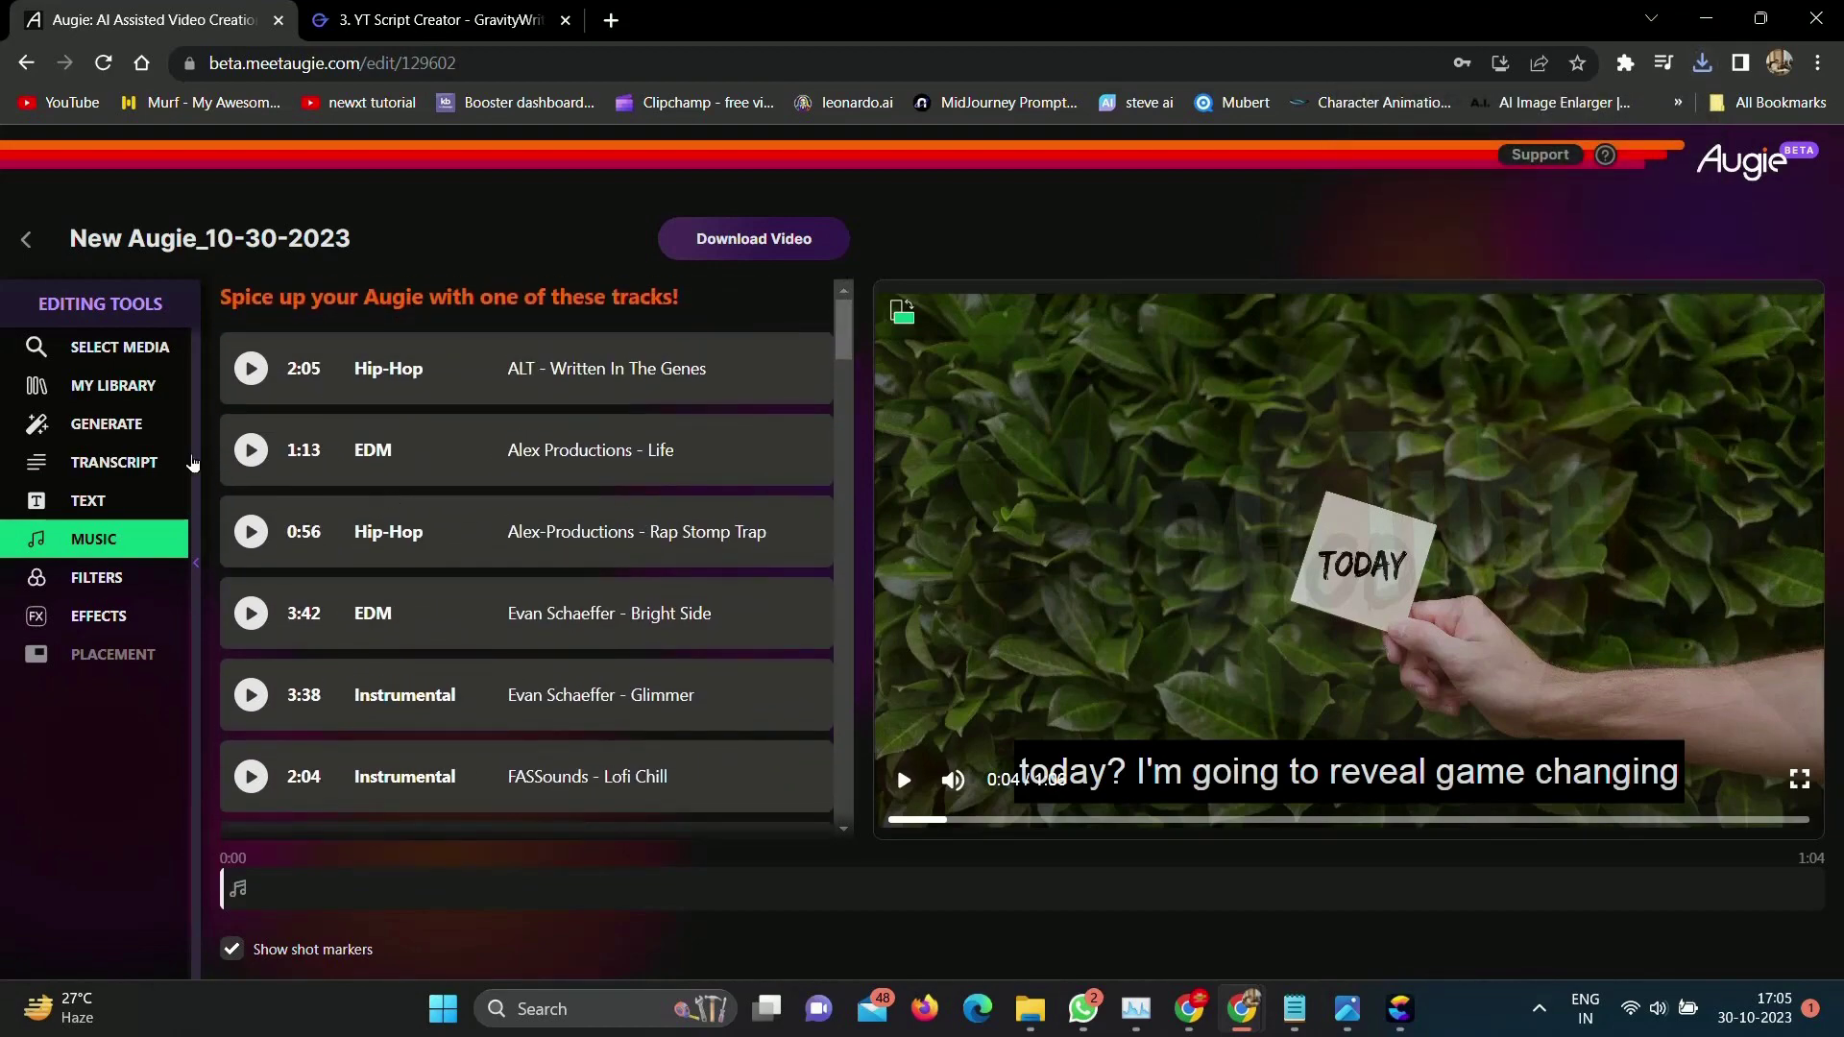
Apply the high-contrast filter with the deep red dunes and black tree to the TODAY card shot
left_click(130, 593)
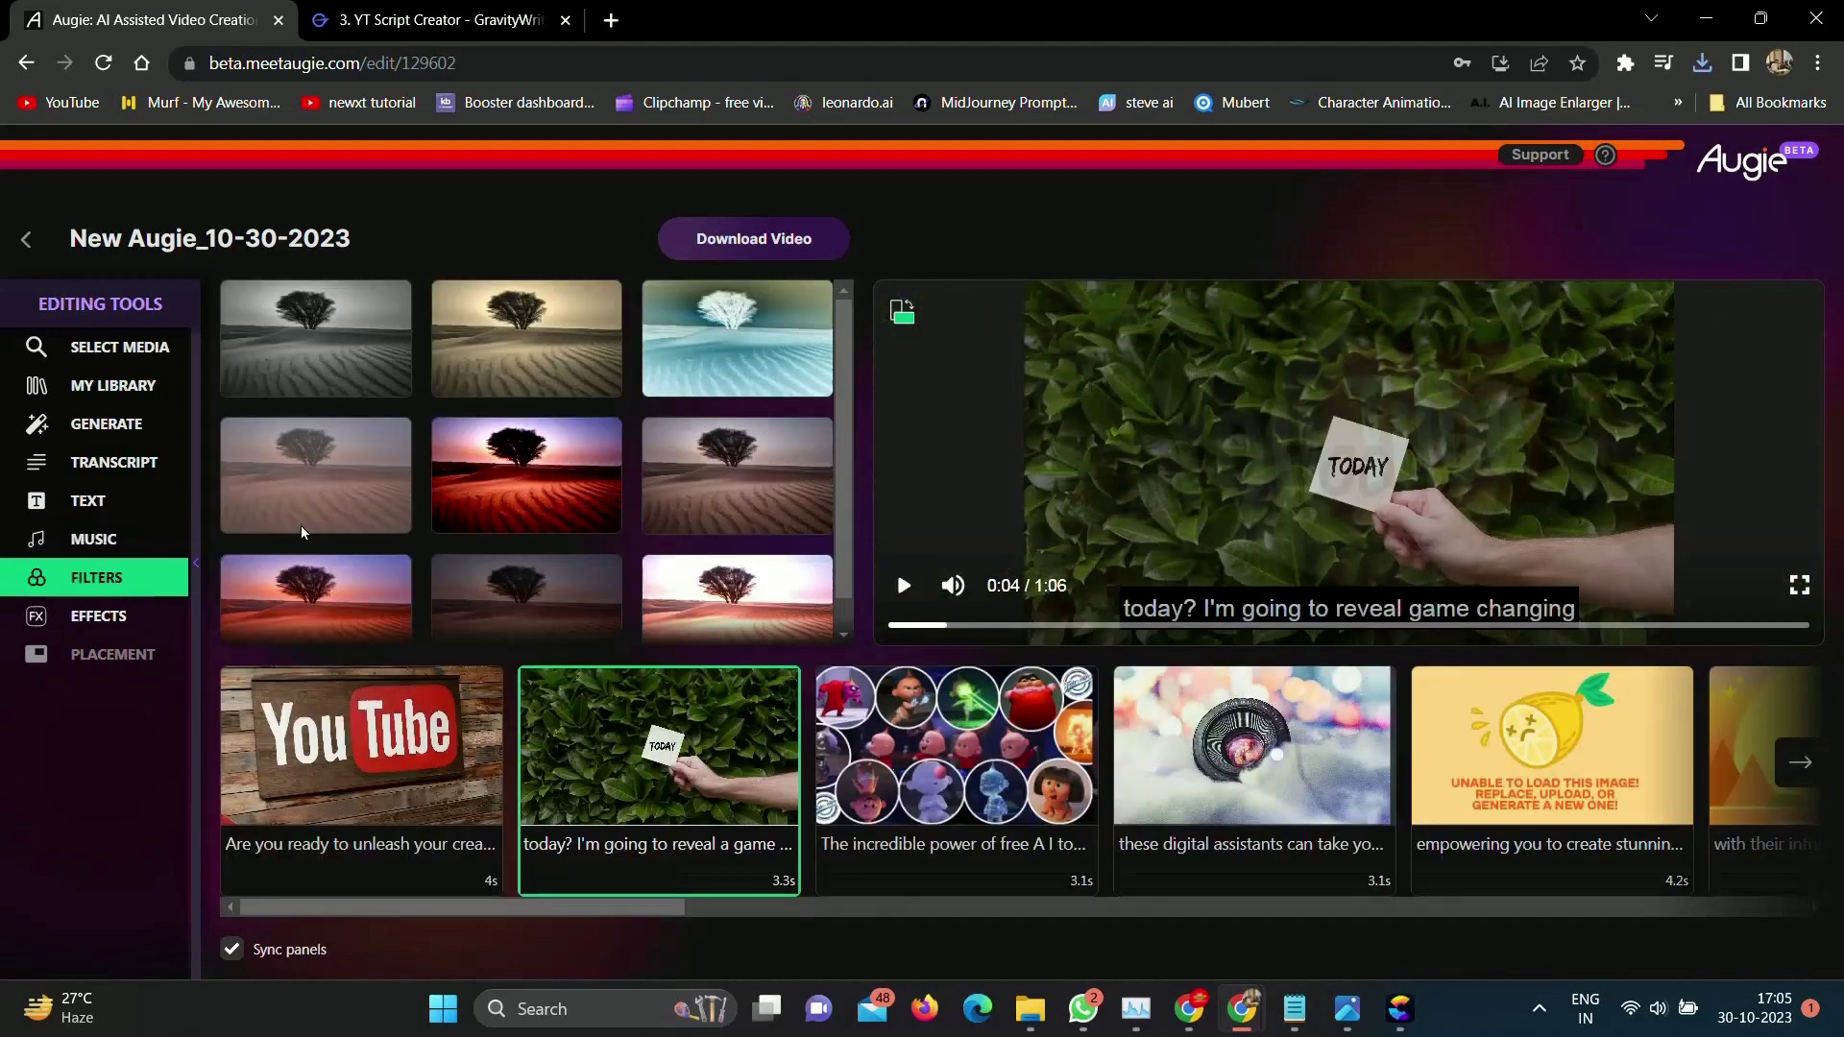
left_click(548, 480)
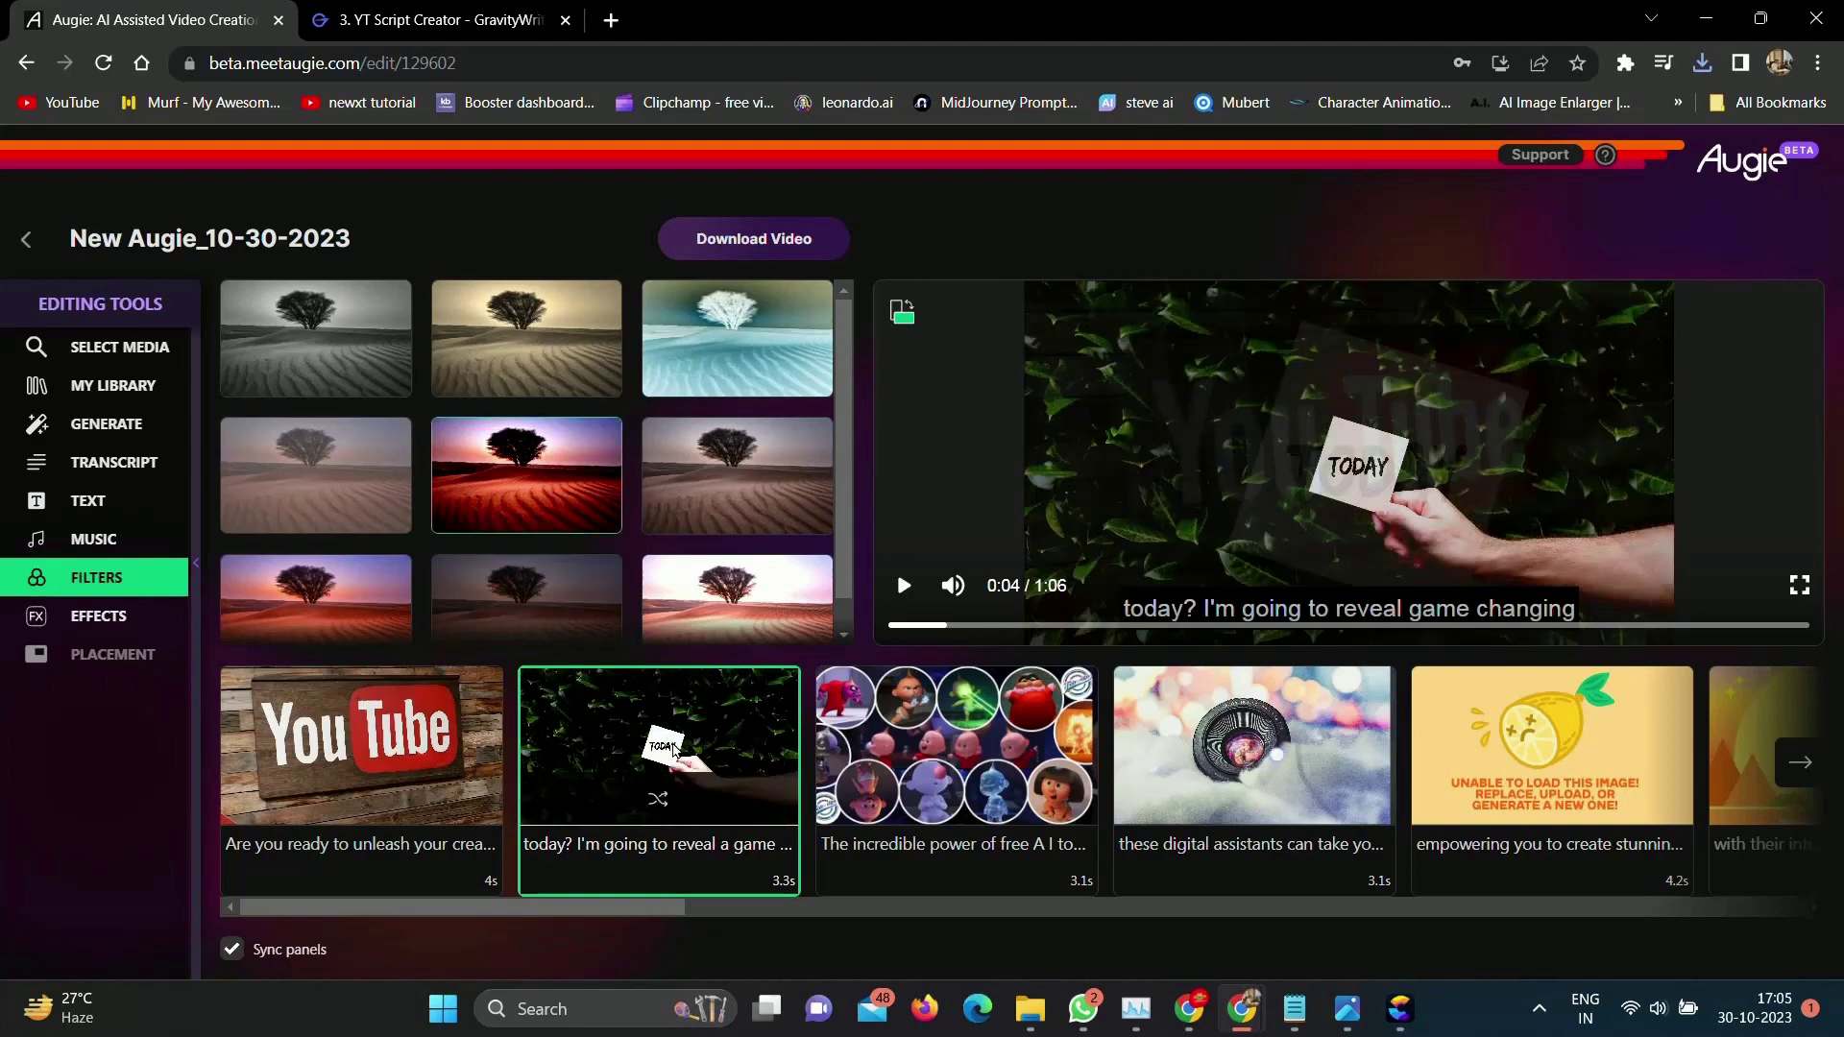
Replace the image of "The incredible power of free A I tools" shot with the woman overlaid with code, found by searching media for "ai"
left_click(926, 763)
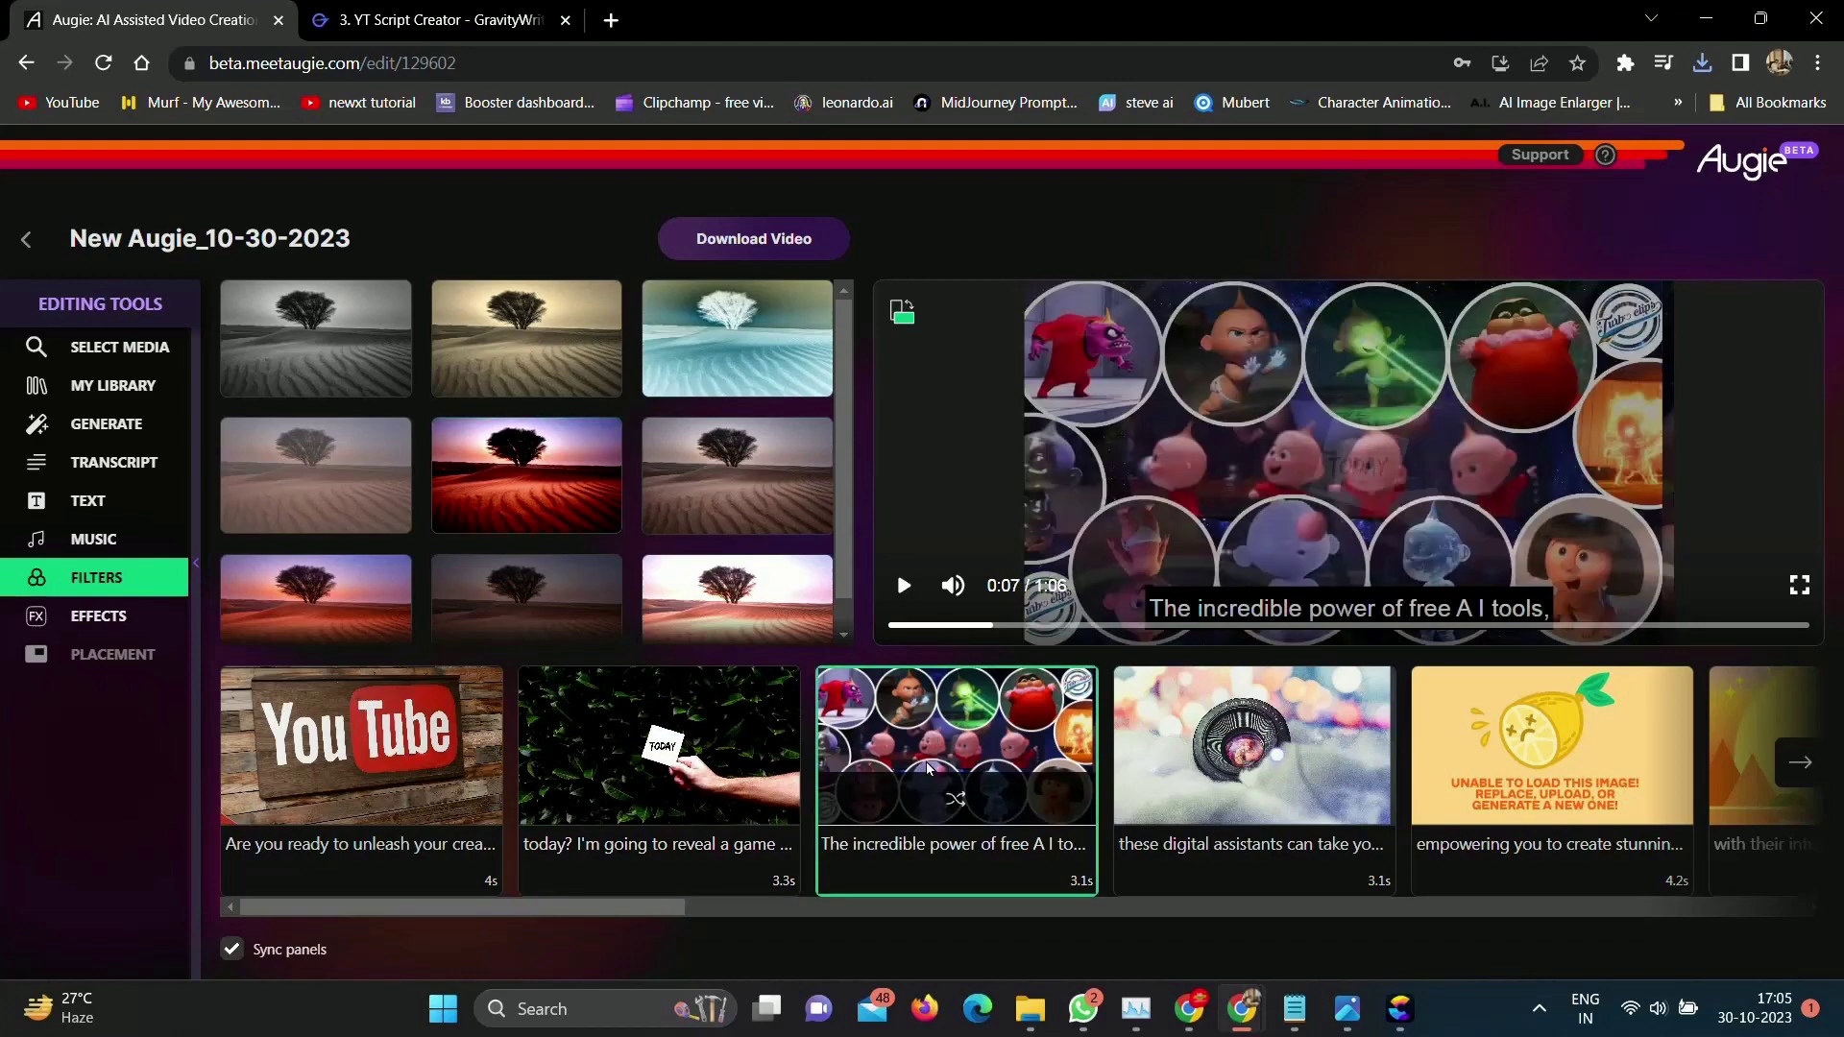
left_click(129, 354)
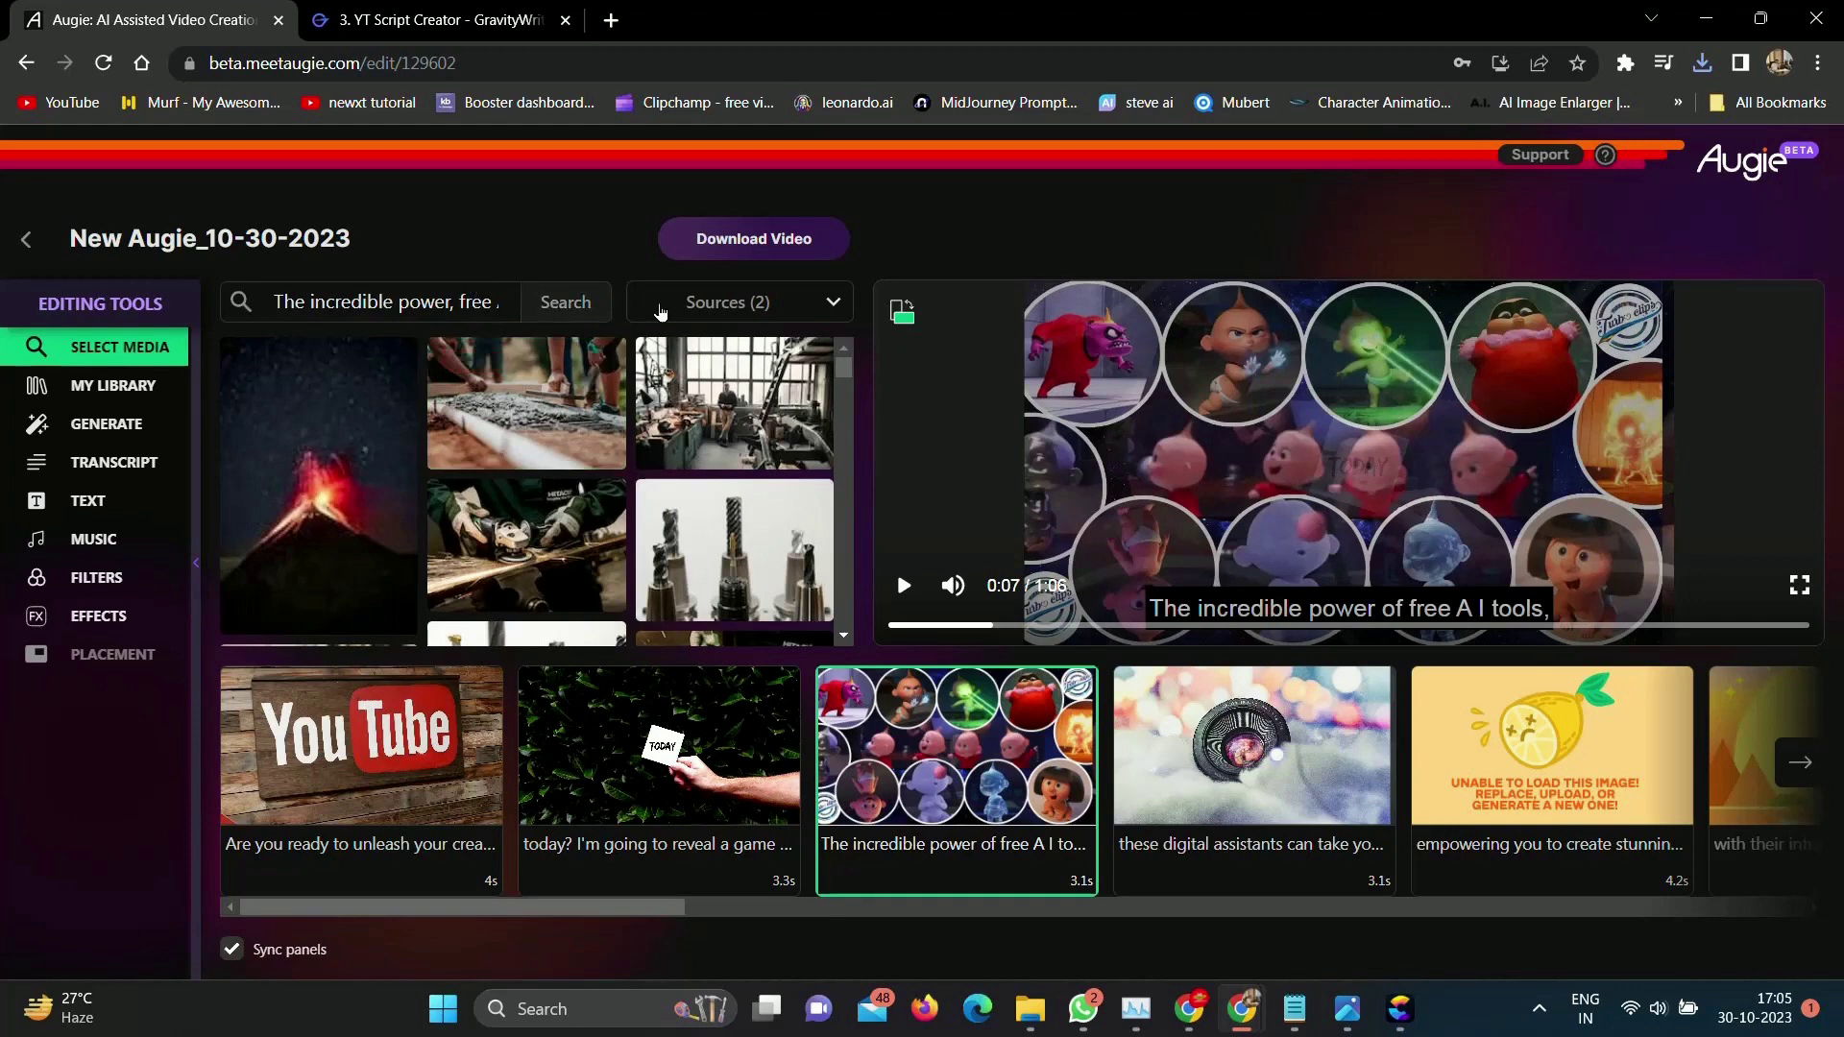
double_click(440, 301)
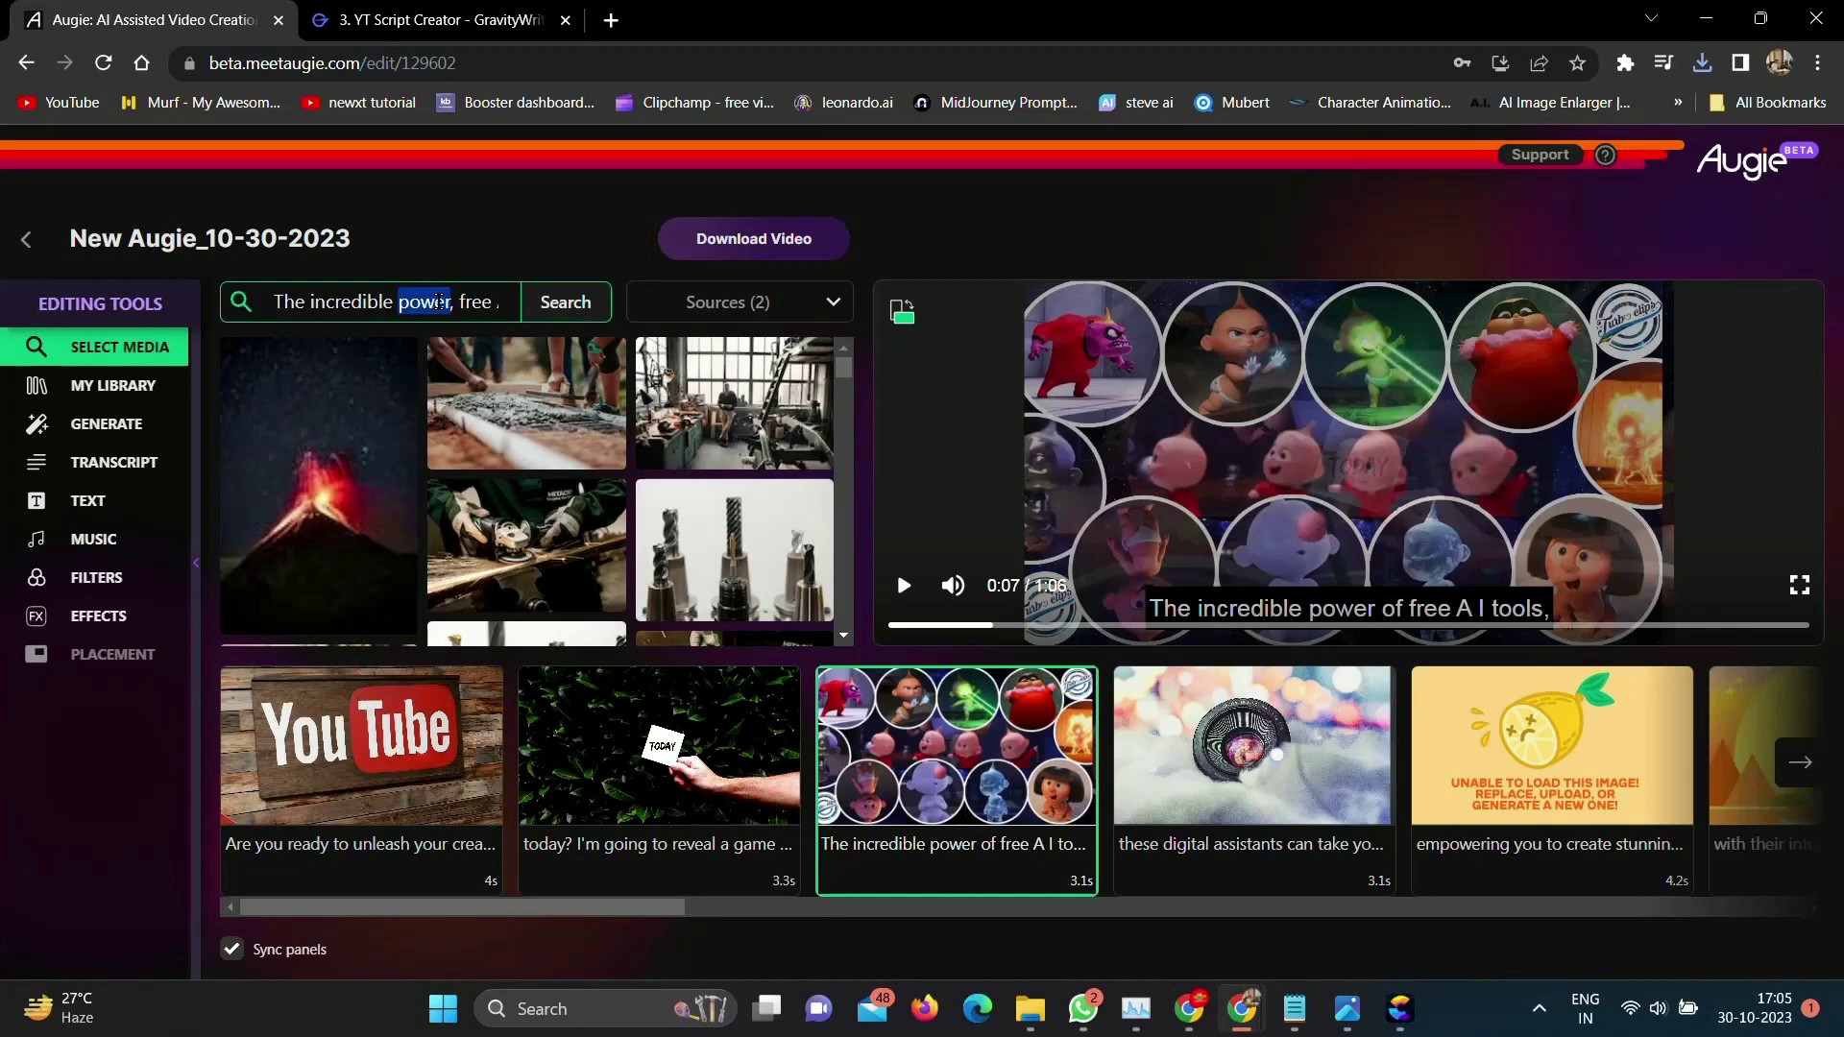
triple_click(440, 302)
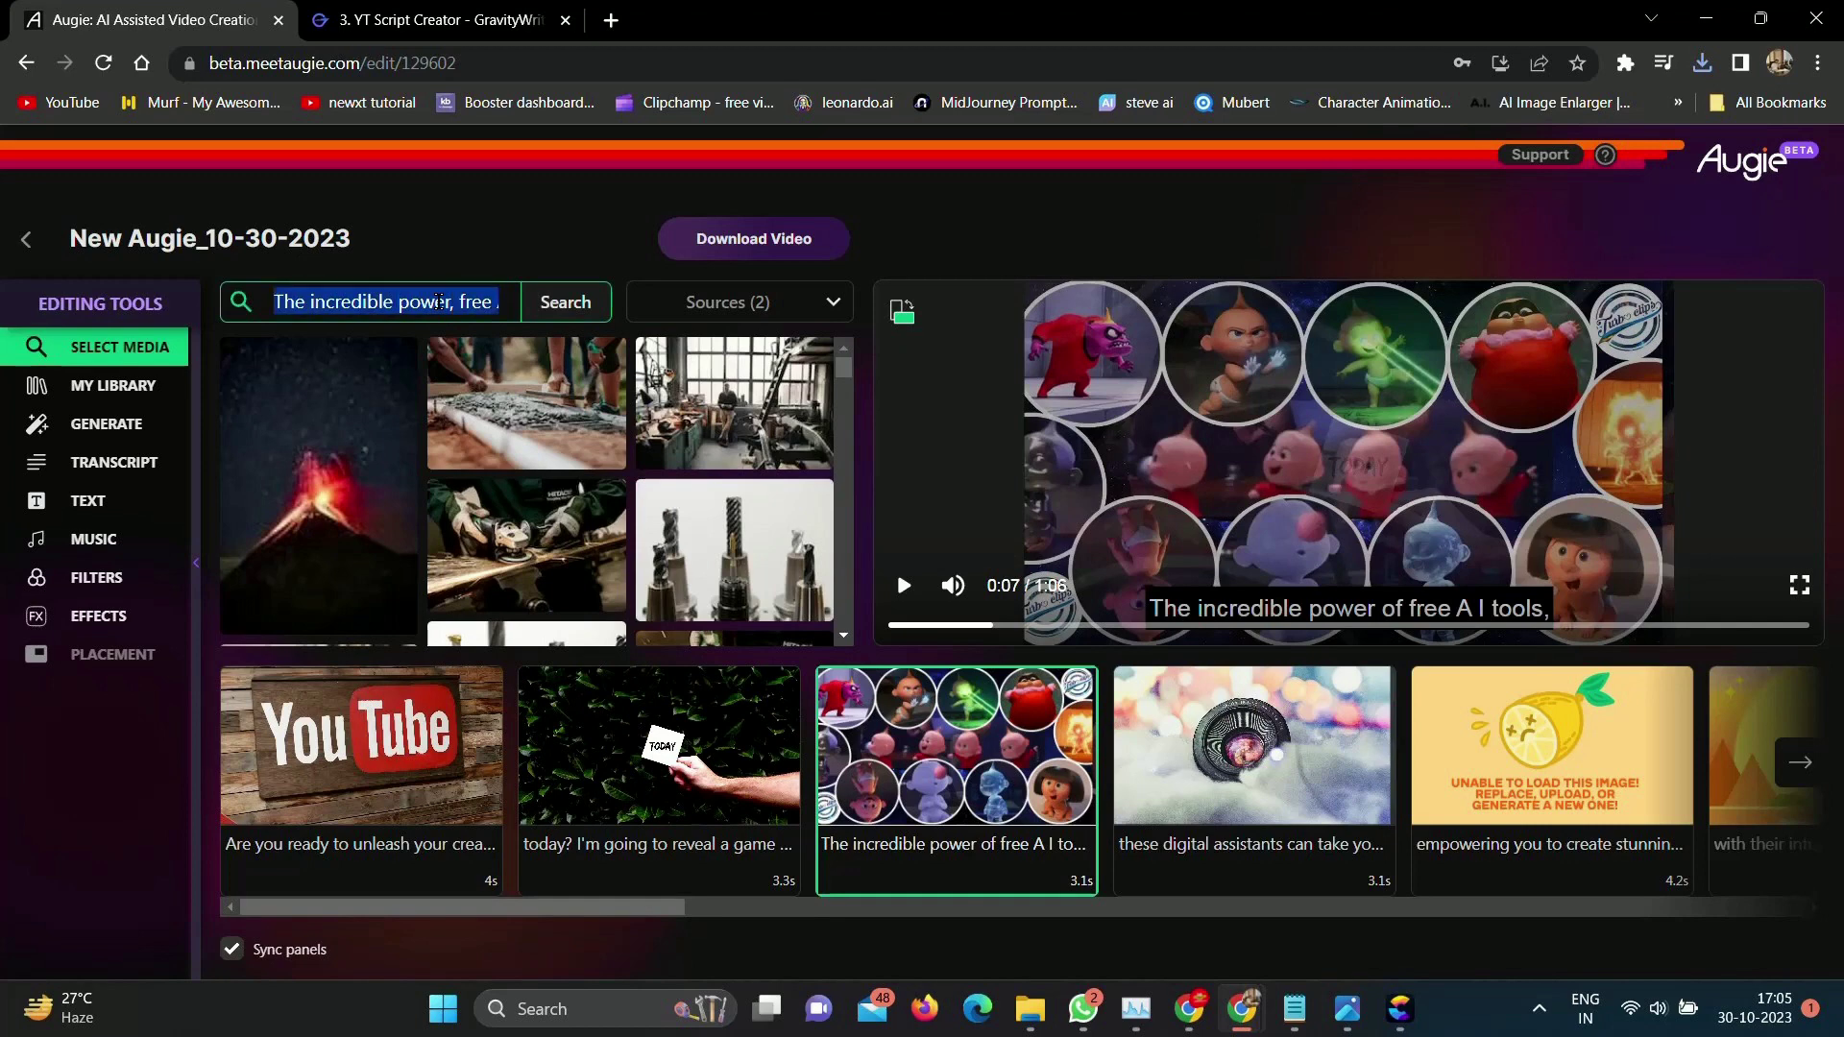
type("ai")
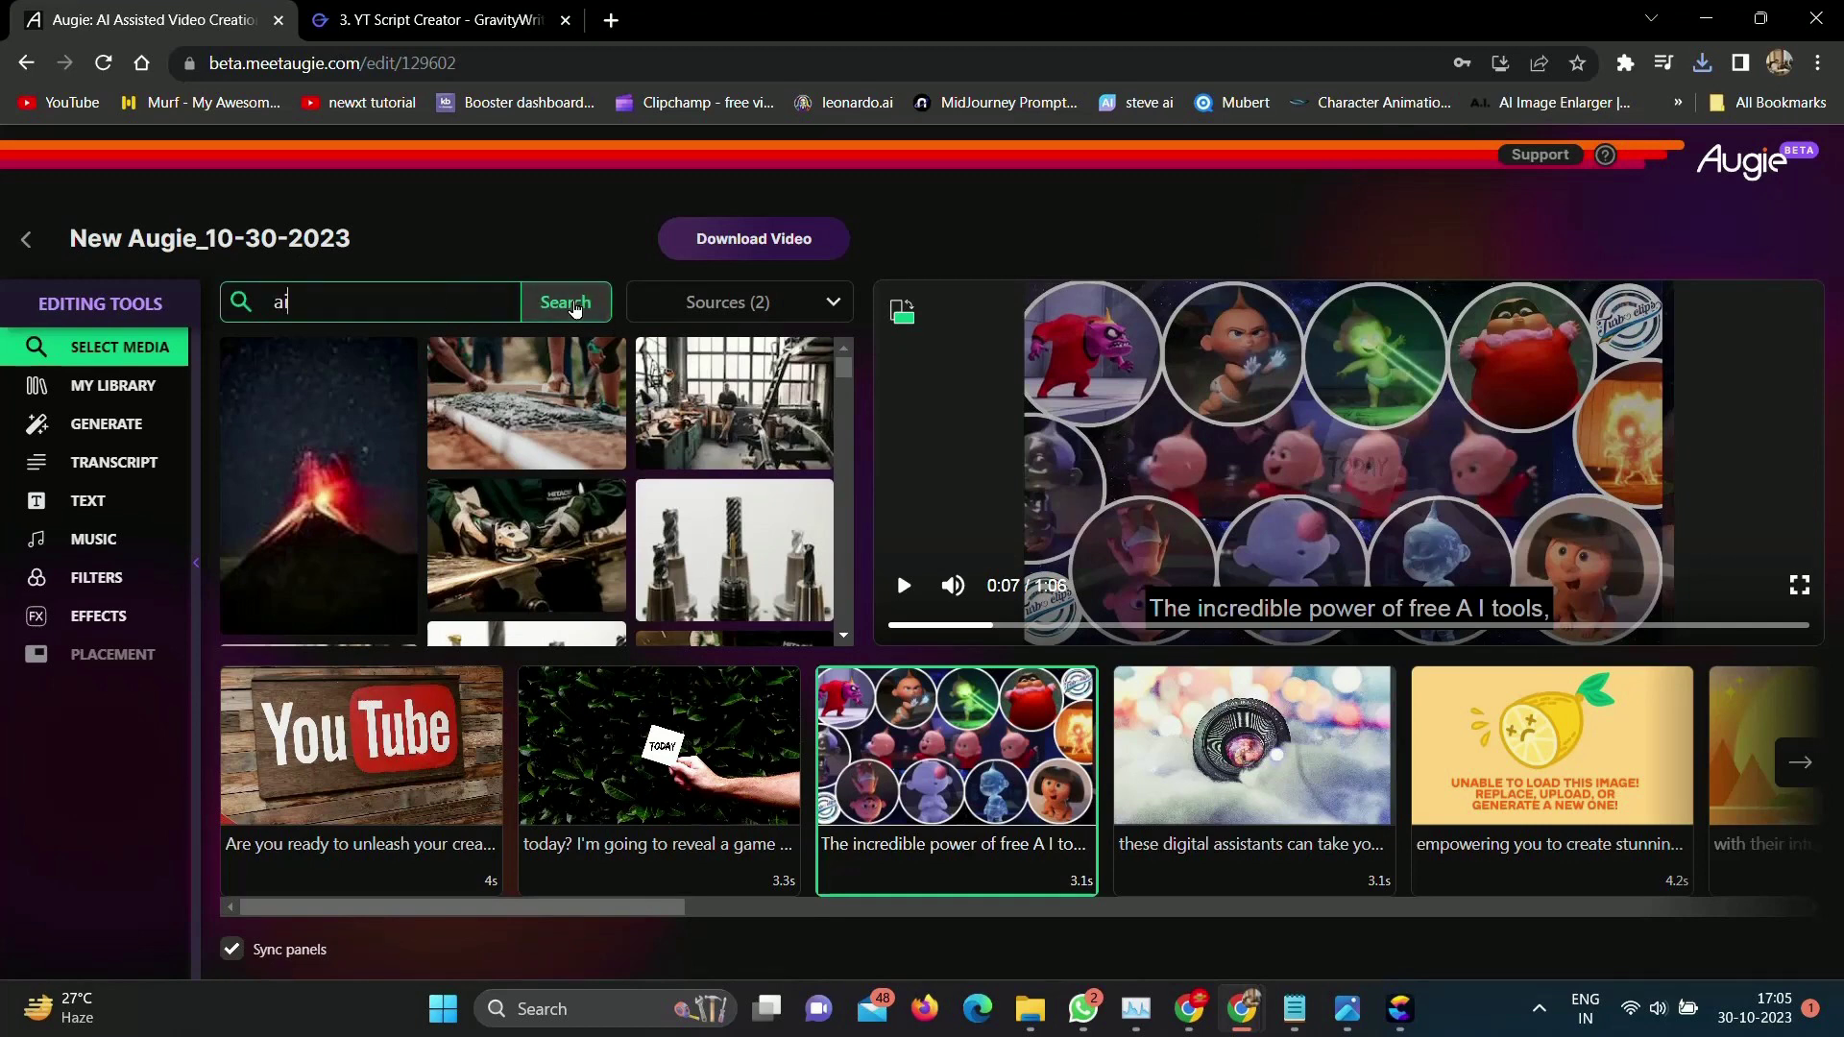
left_click(572, 304)
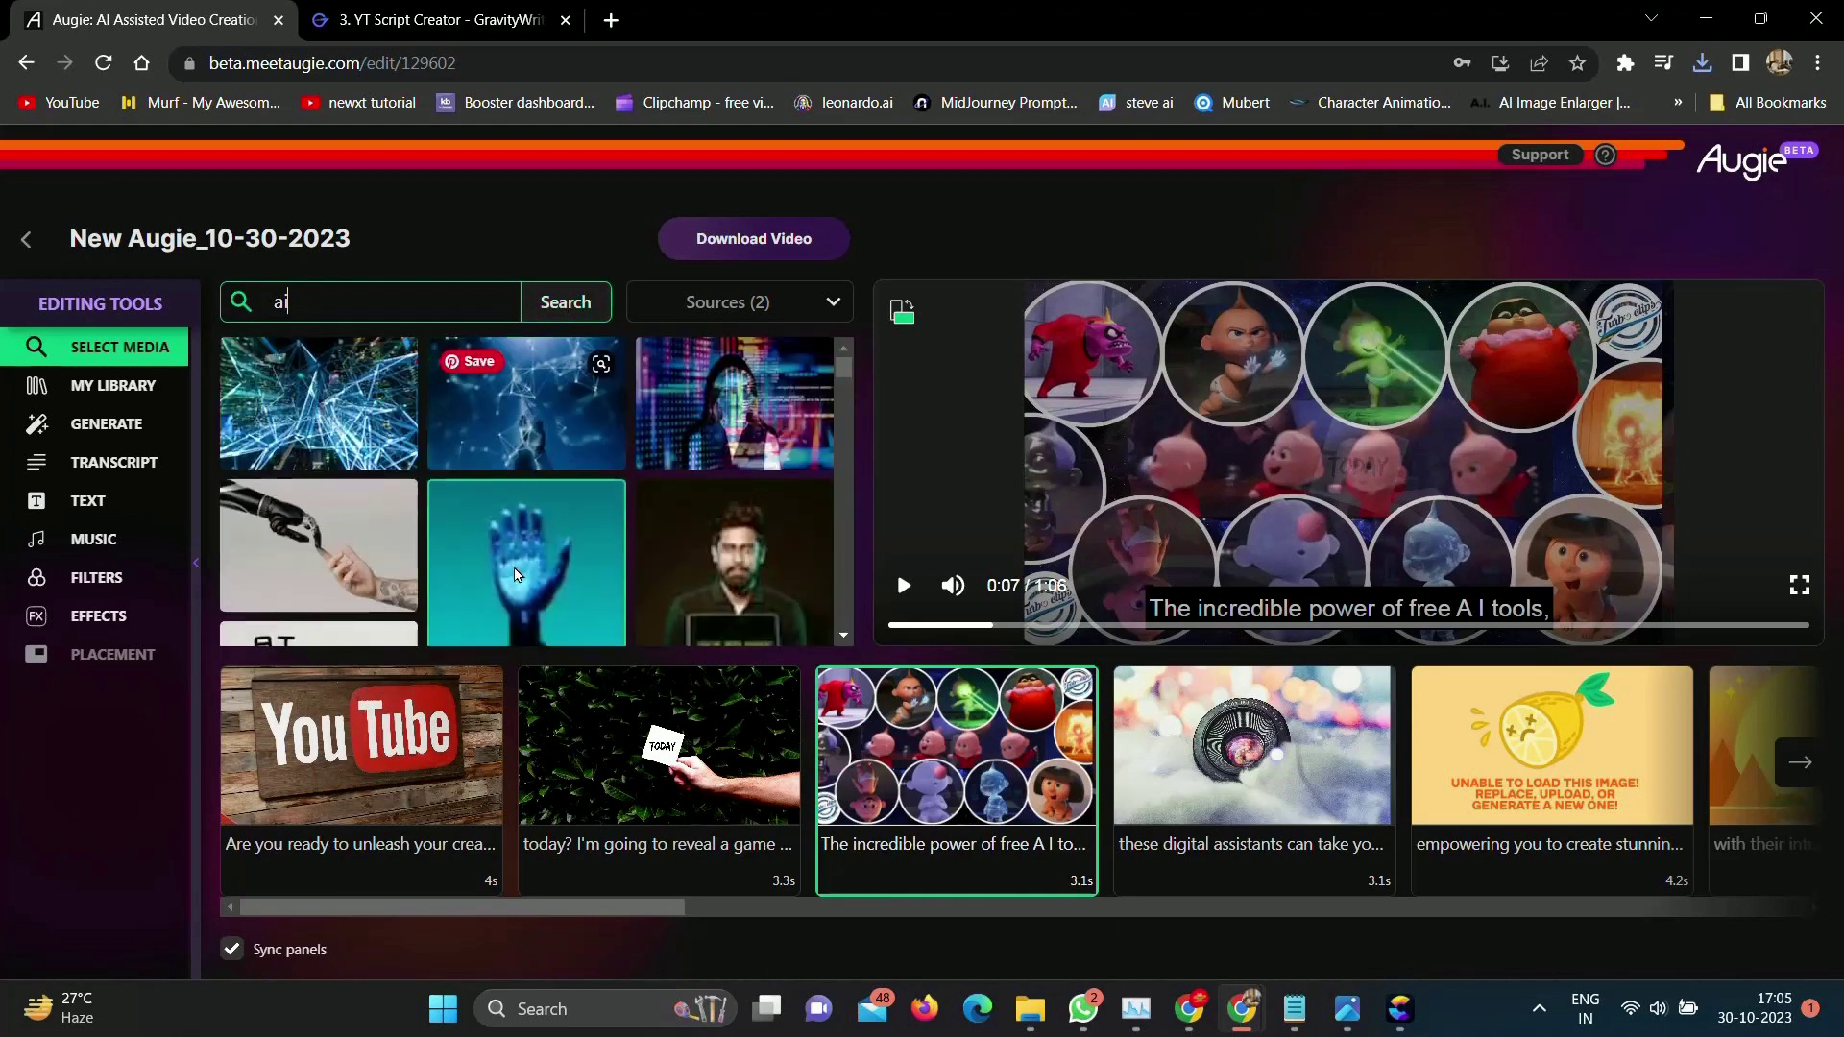
left_click(735, 427)
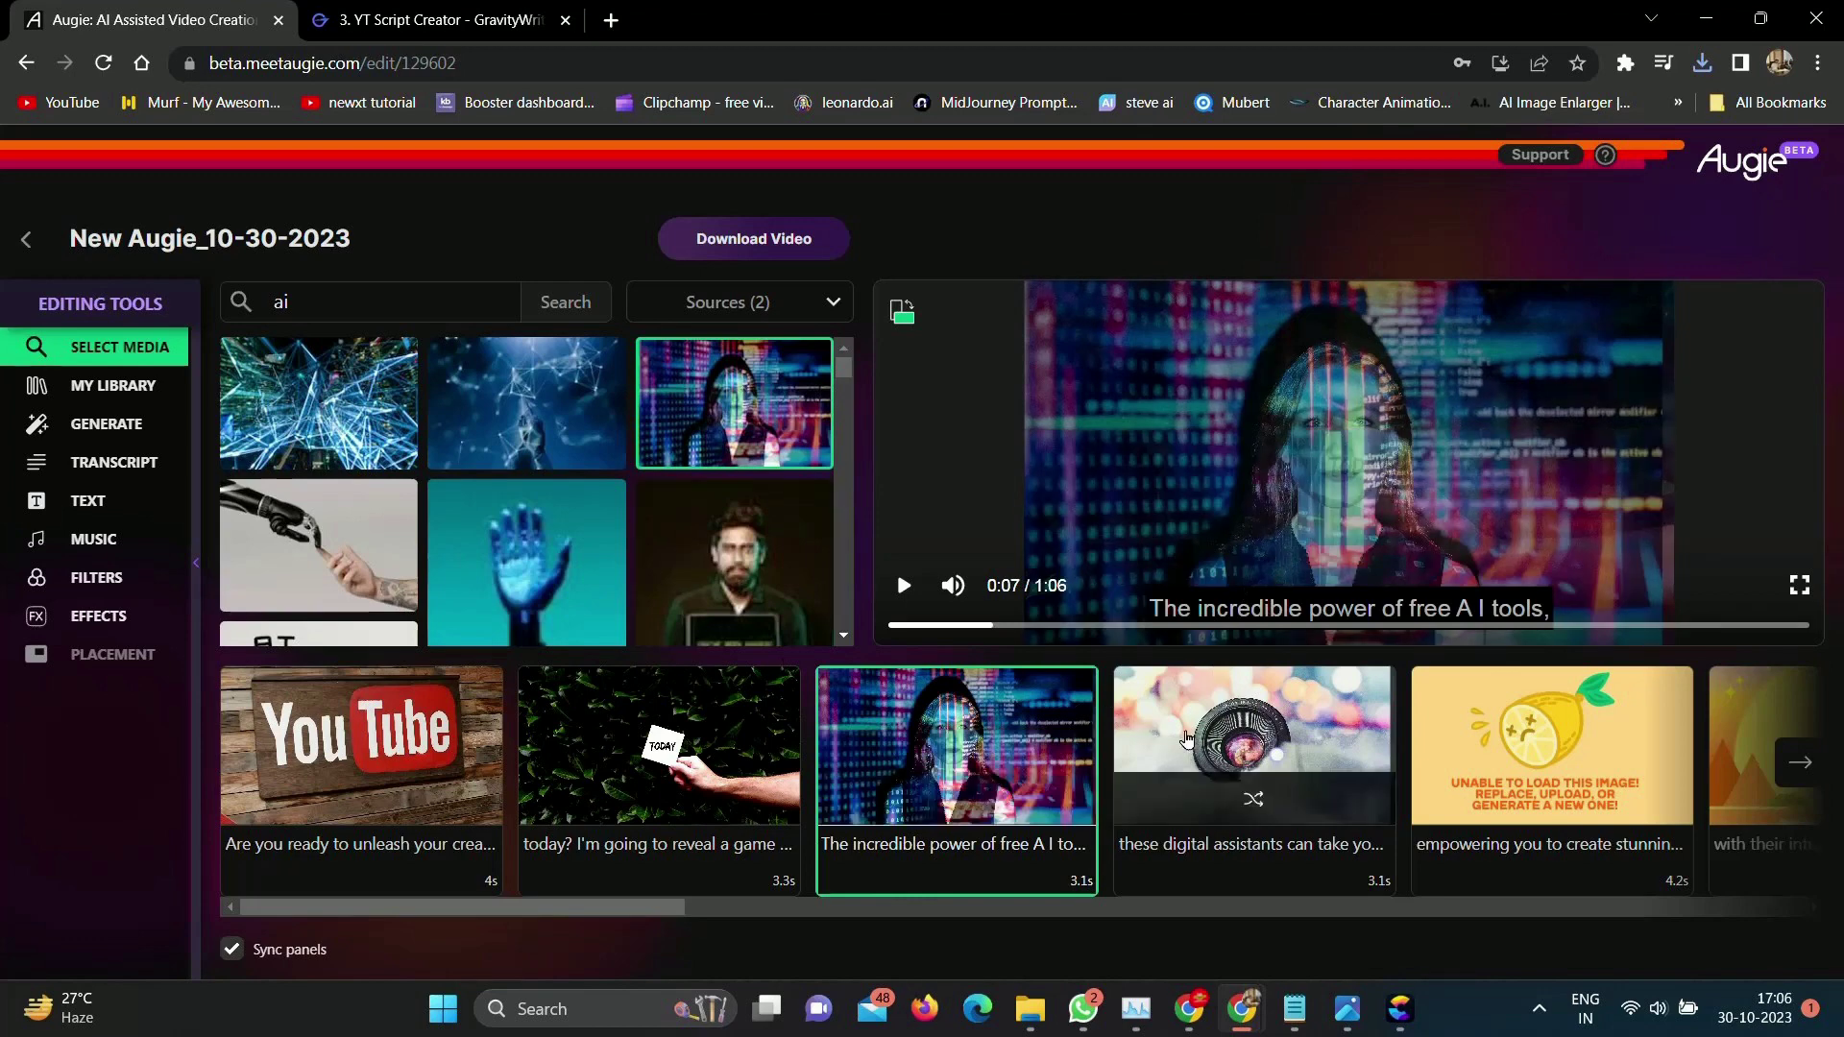
Replace the image of the "these digital assistants can take your…" shot with the girl in a yellow shirt wearing a VR headset
left_click(1242, 731)
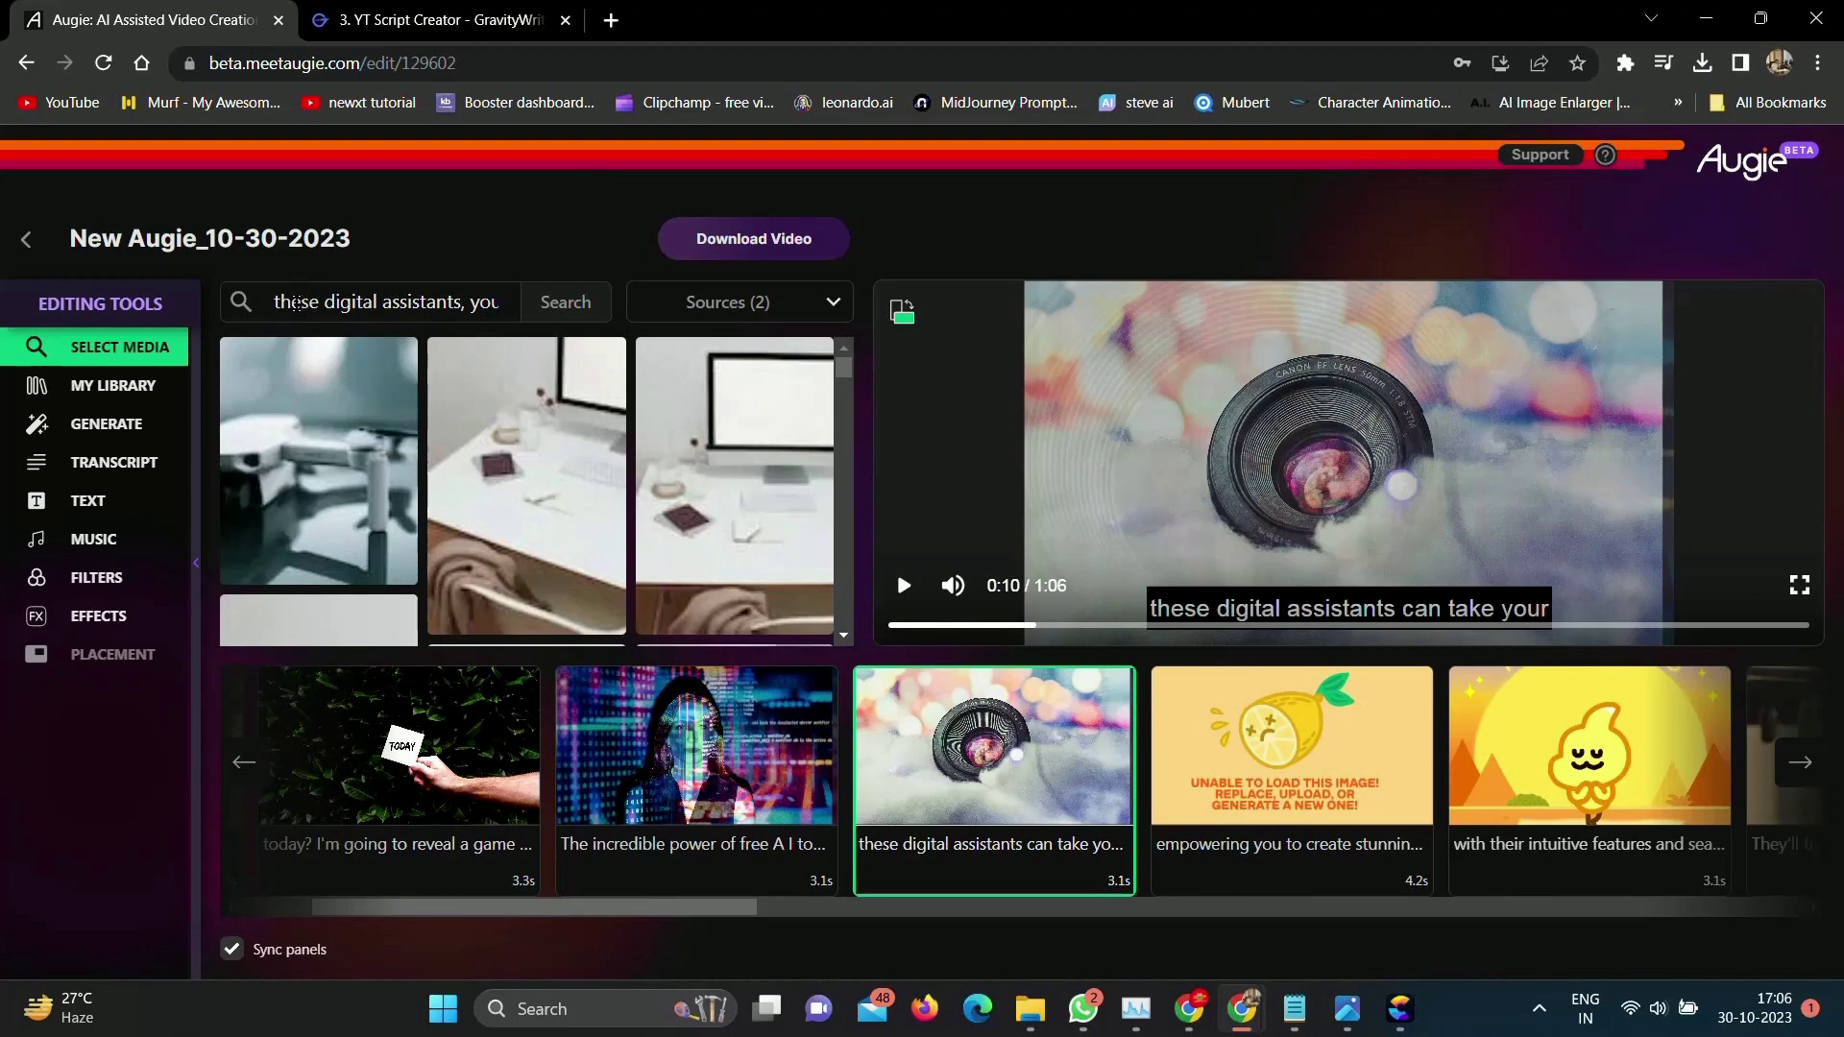
scroll(672, 527, "down", 2)
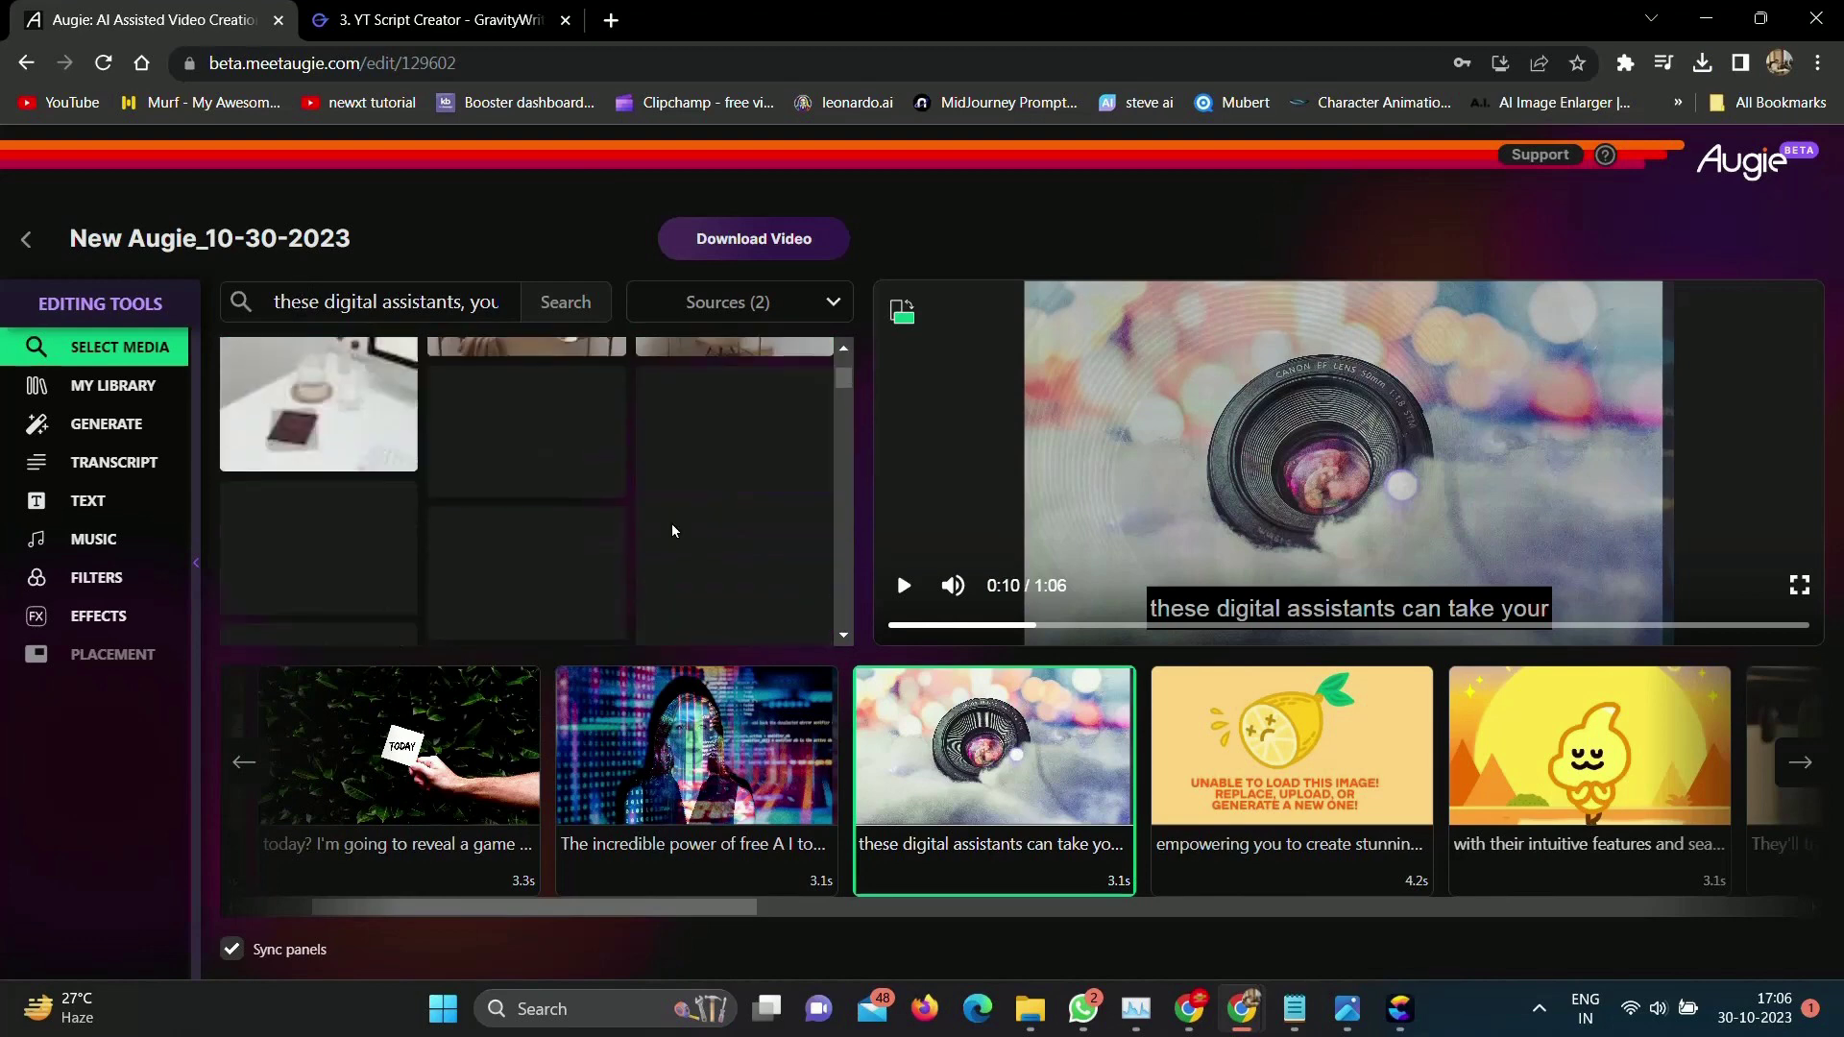
scroll(581, 513, "down", 1)
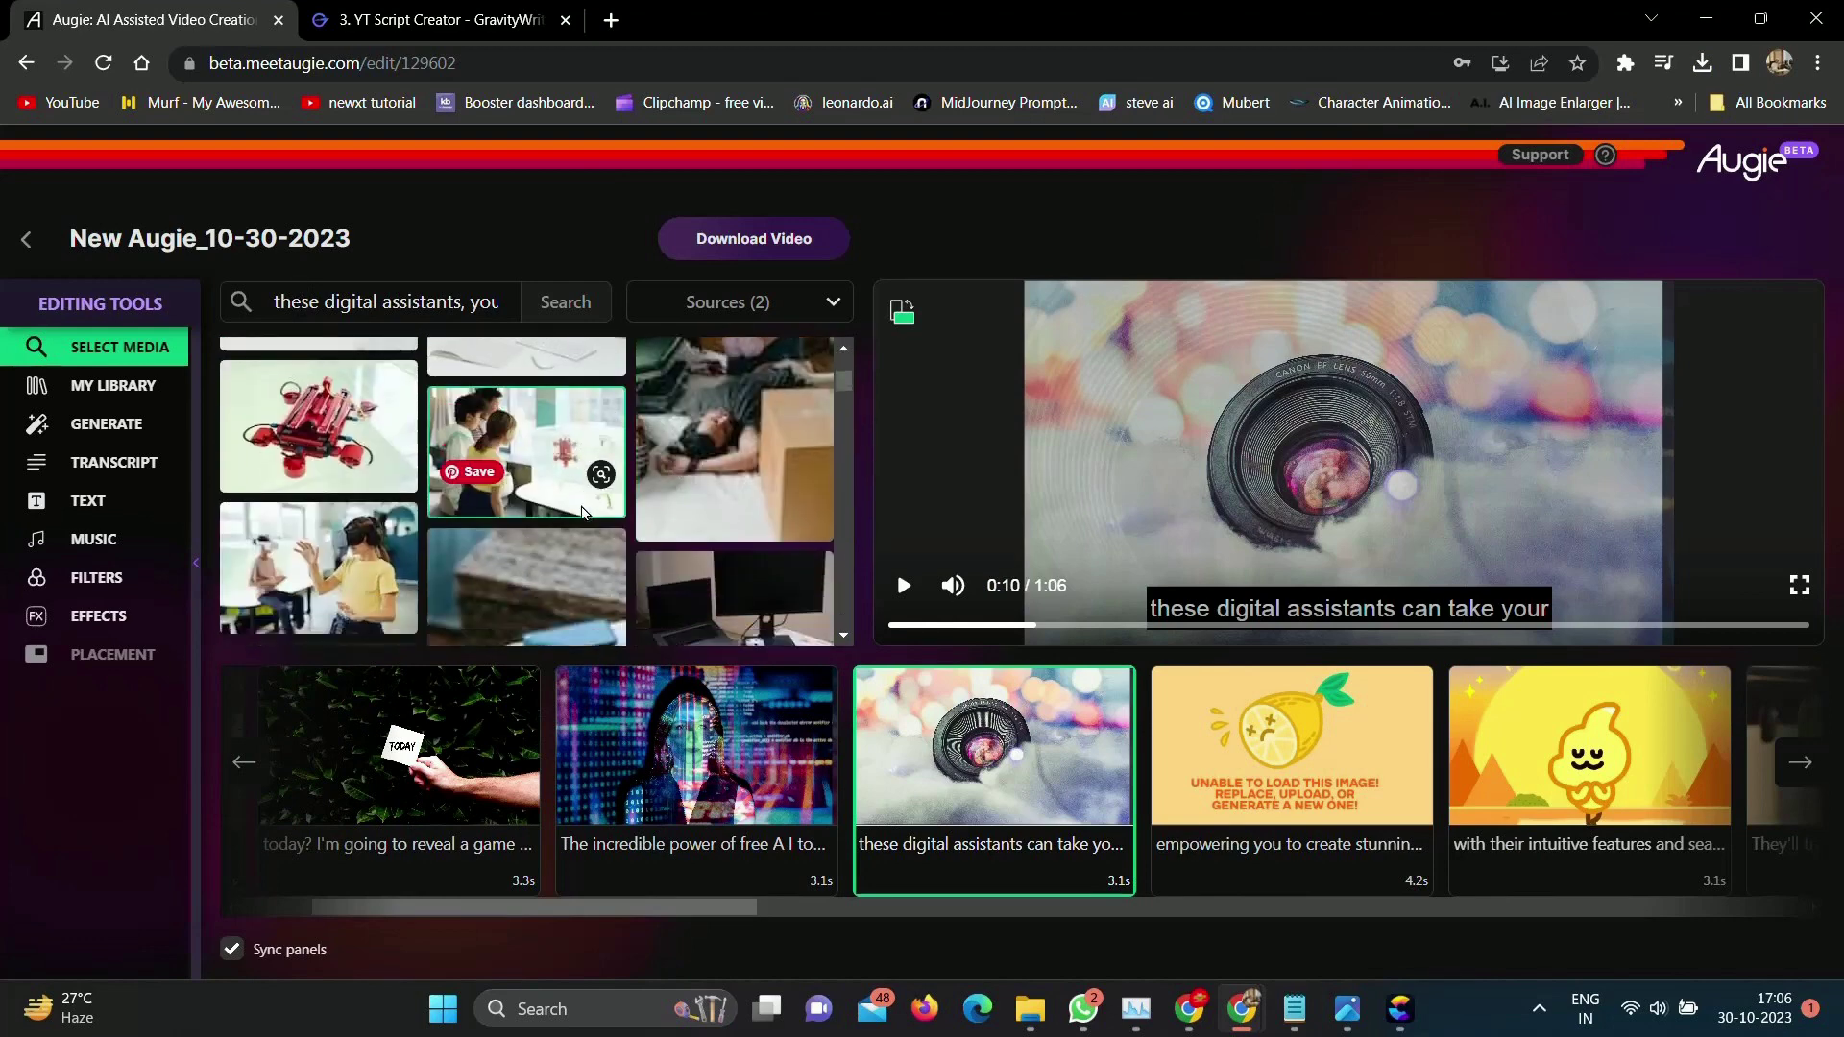
left_click(374, 532)
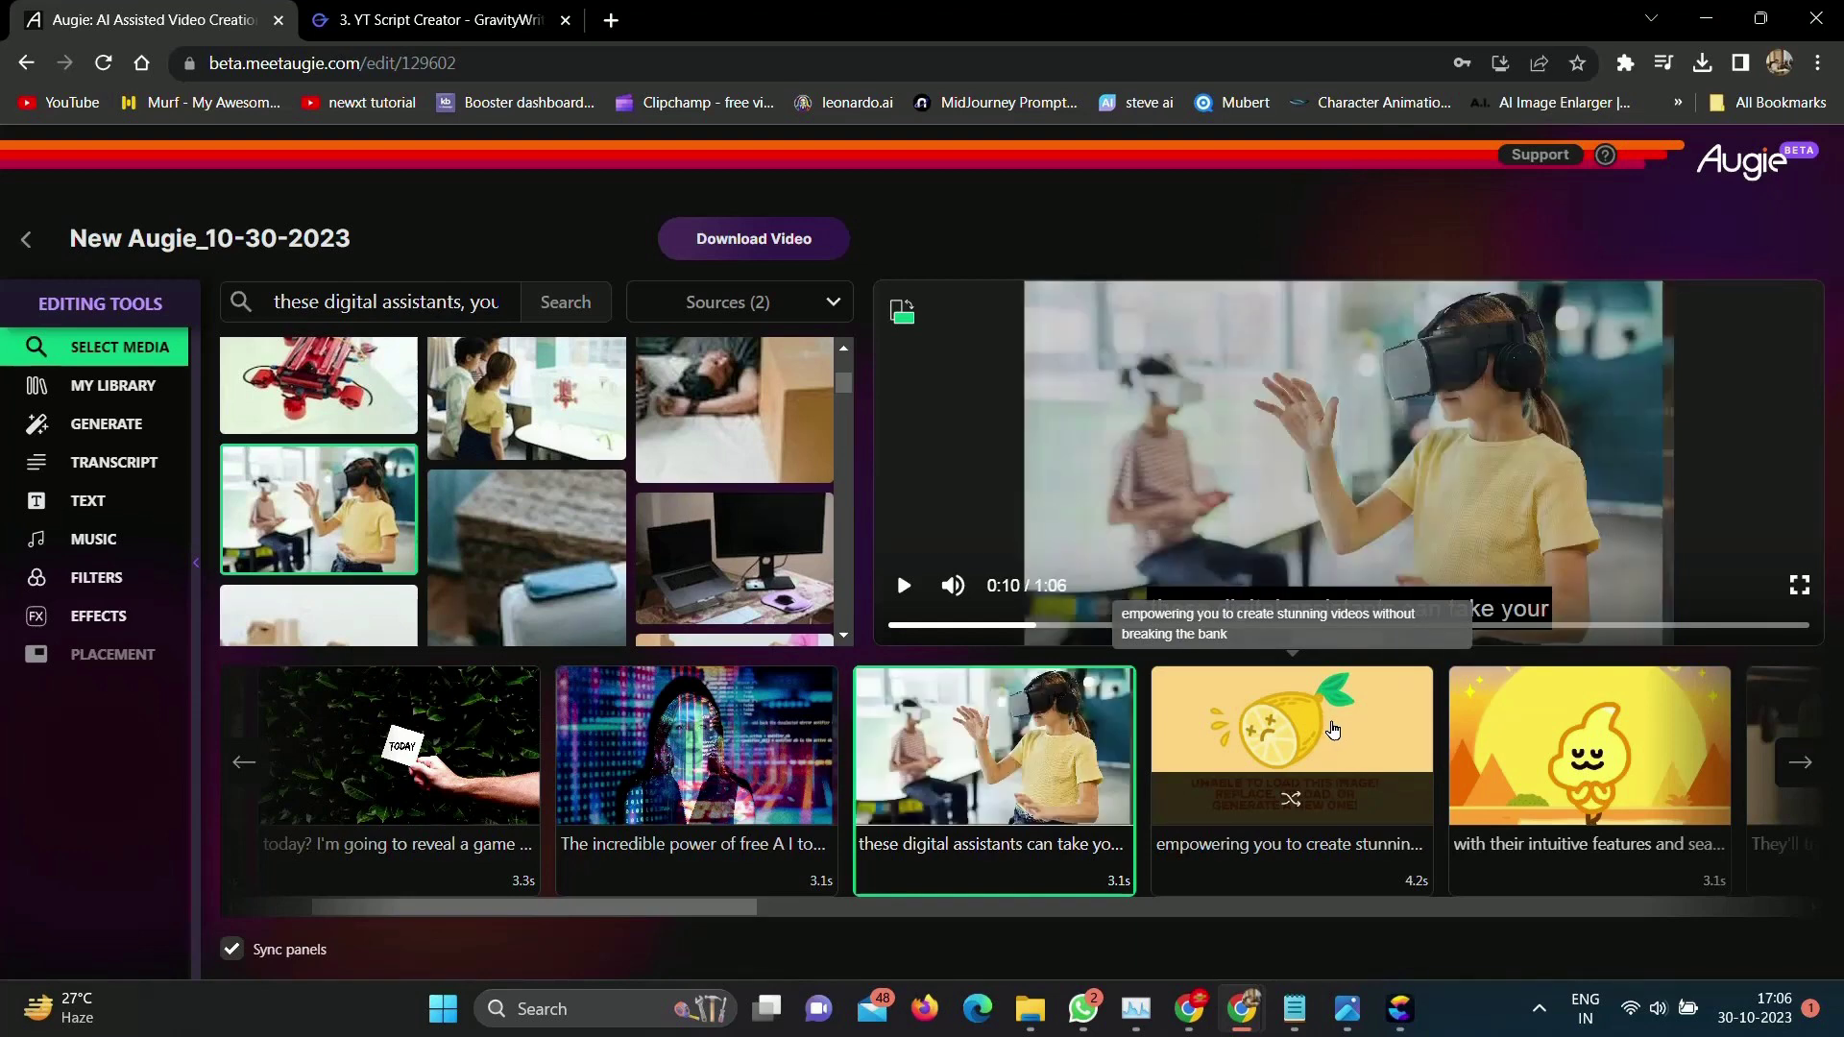
Replace the unloadable image of the "empowering you to create stunning videos" shot with the amazed man lifting his glasses at a laptop
left_click(1333, 730)
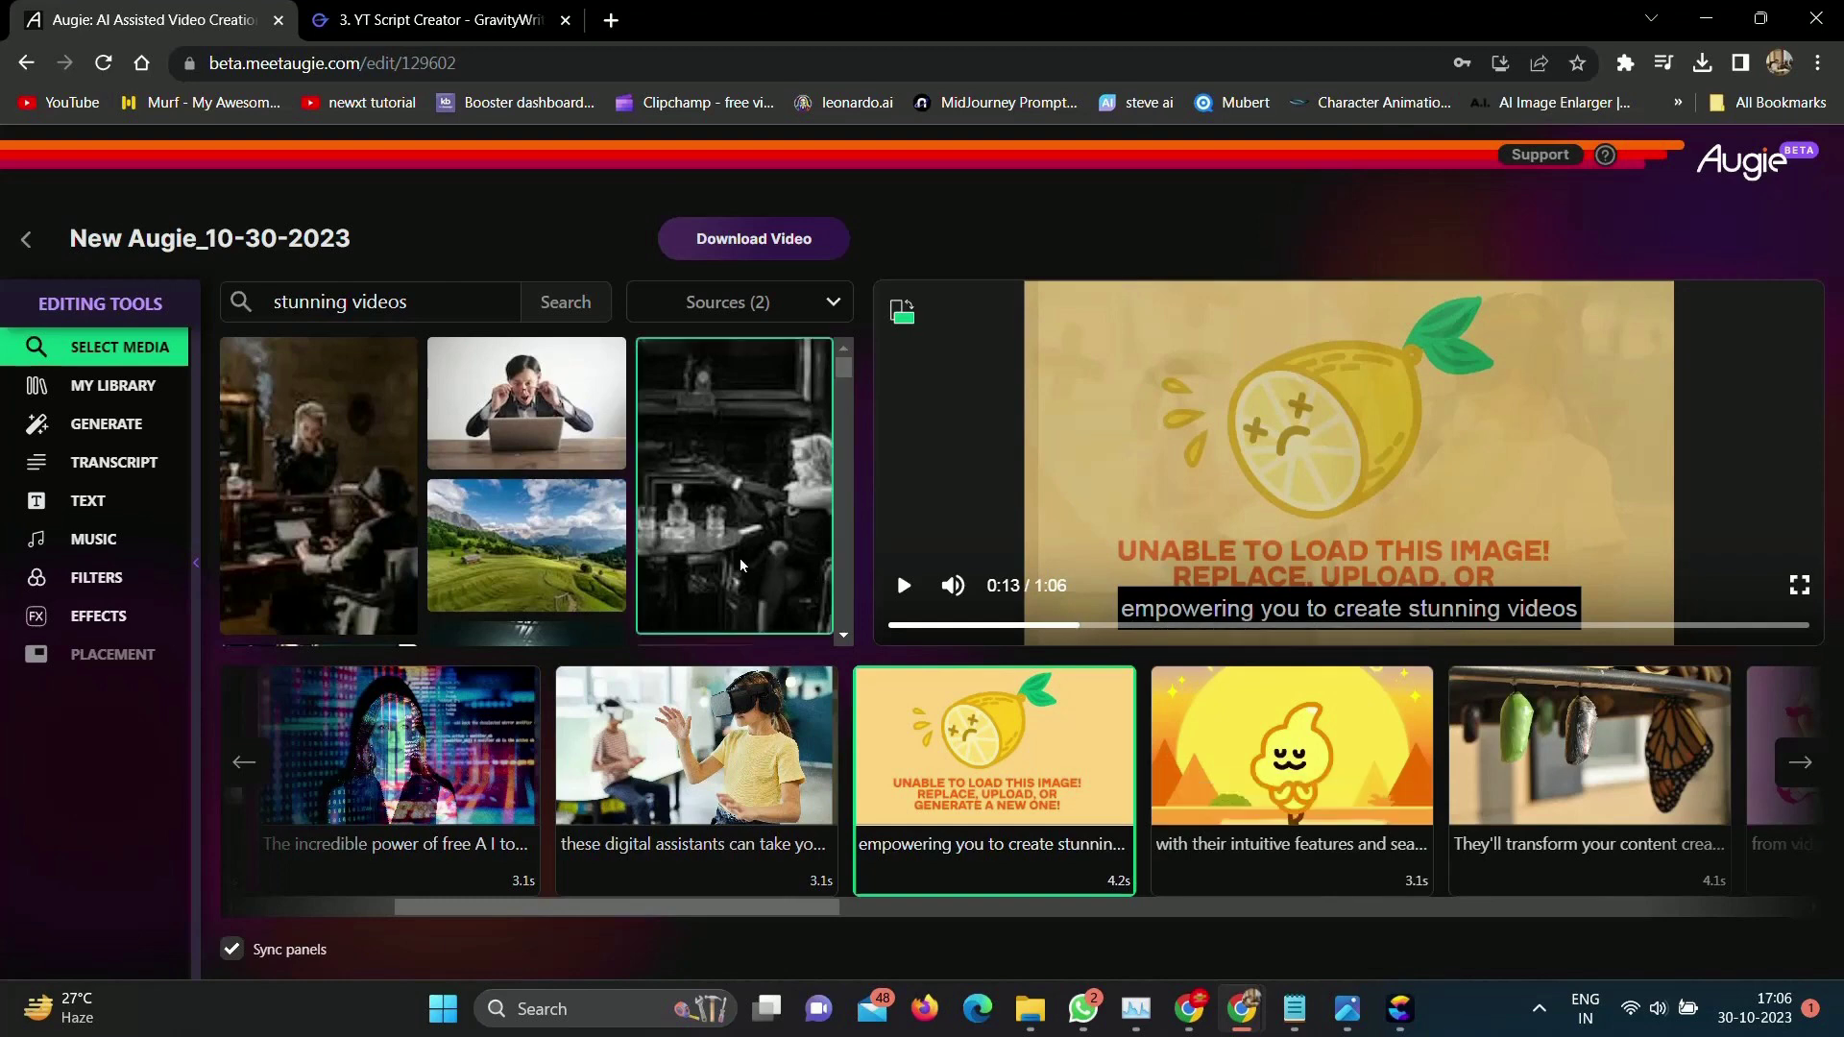
left_click(539, 423)
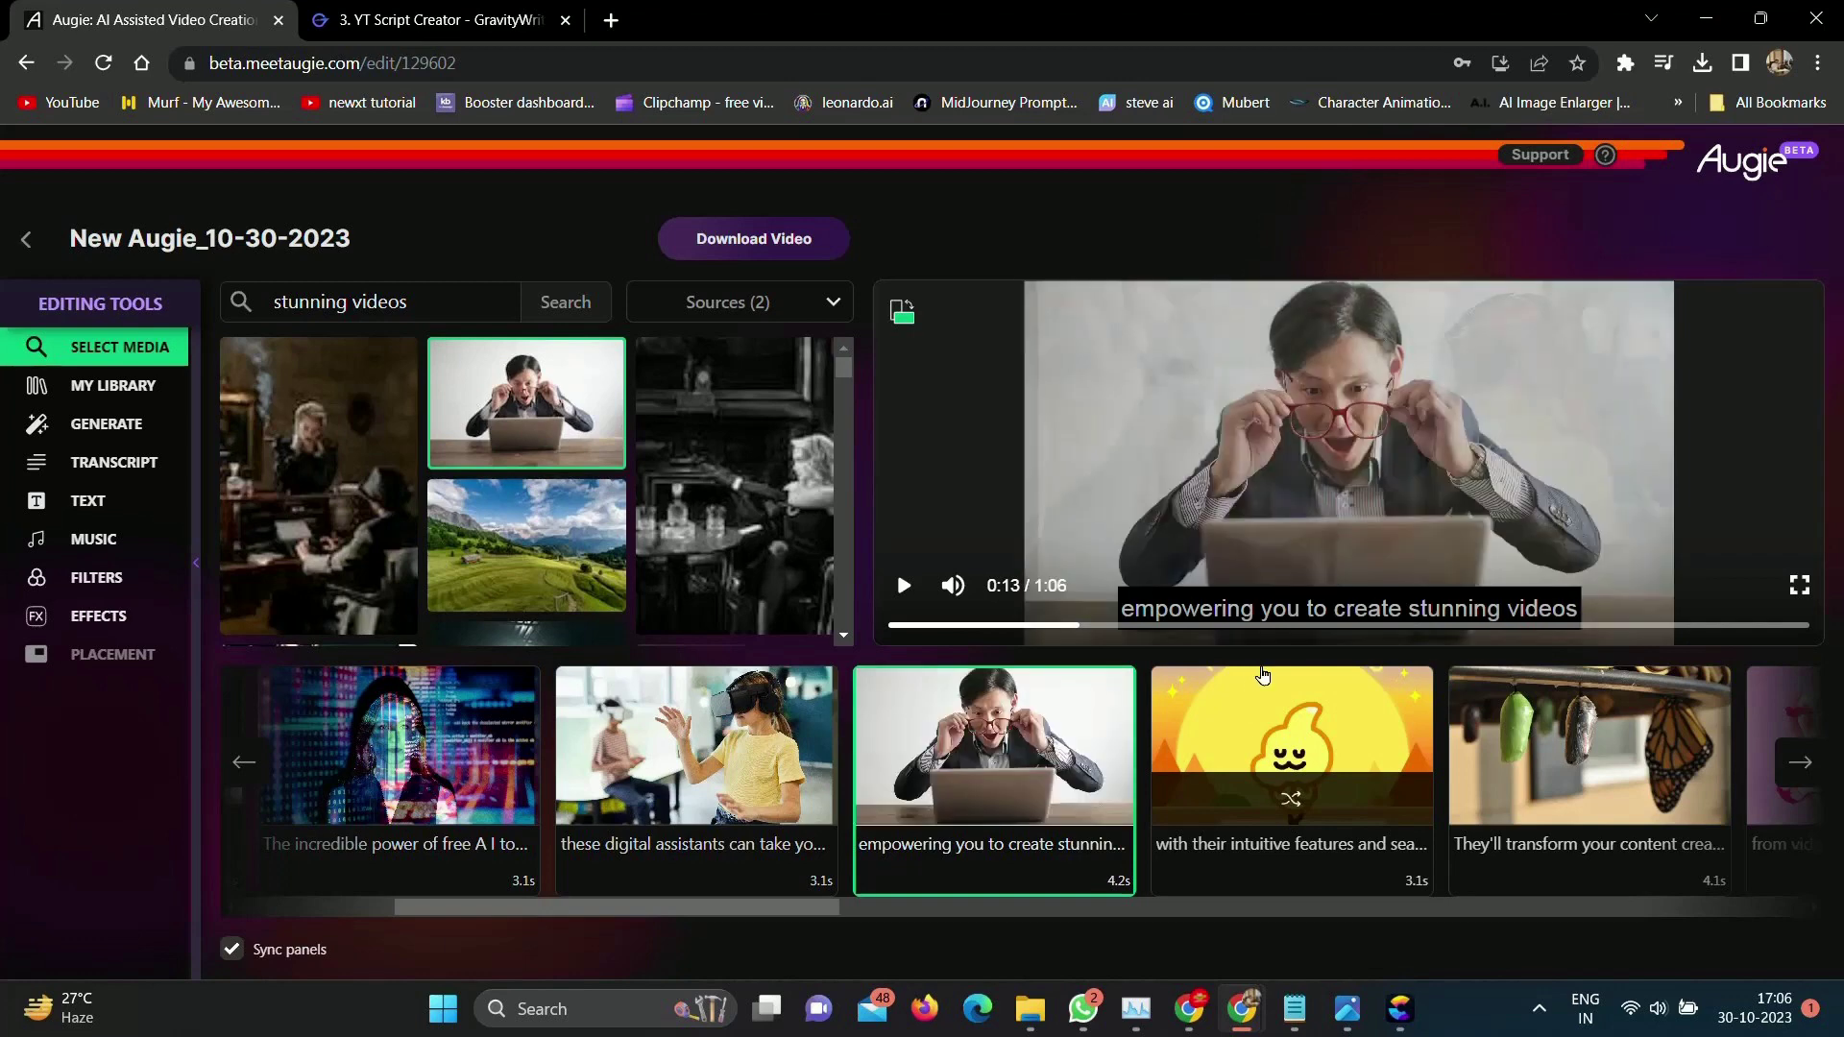
Replace the image of the "with their intuitive features and sea…" shot with the blue FUTURE picture, found by searching media for "future of ai"
left_click(1268, 735)
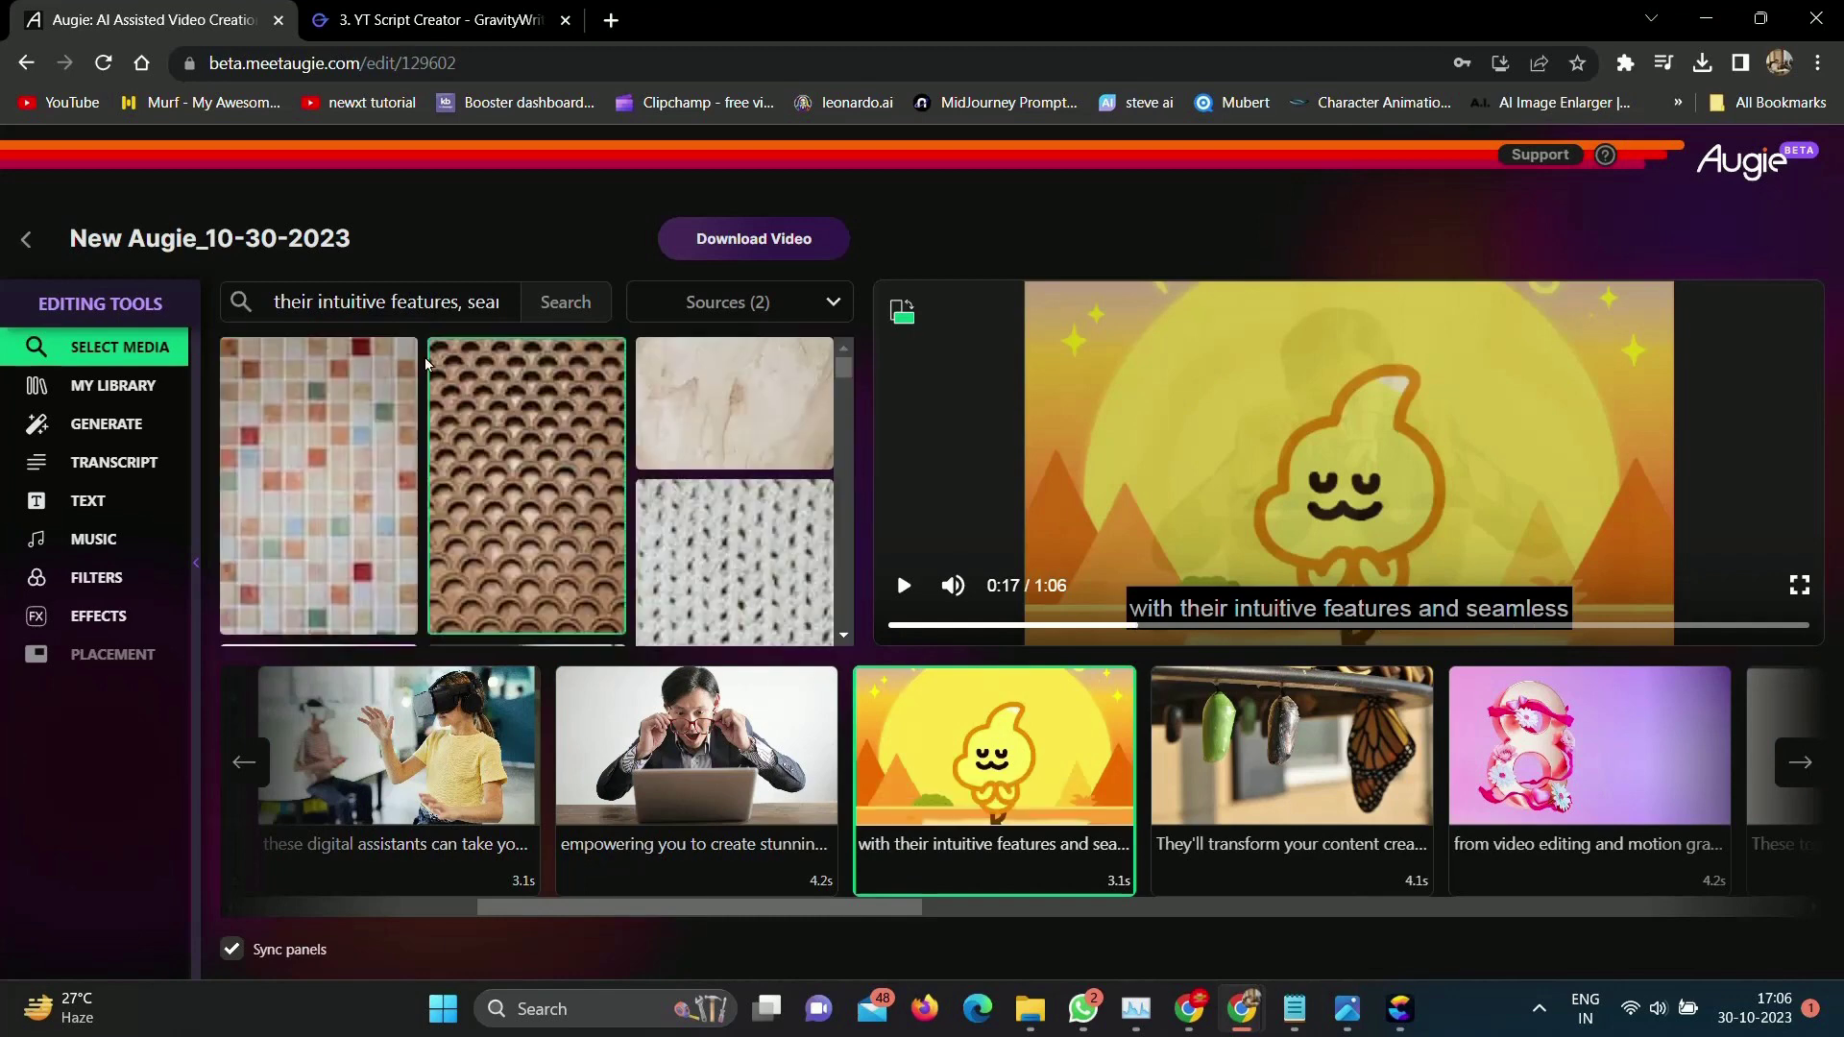
triple_click(408, 301)
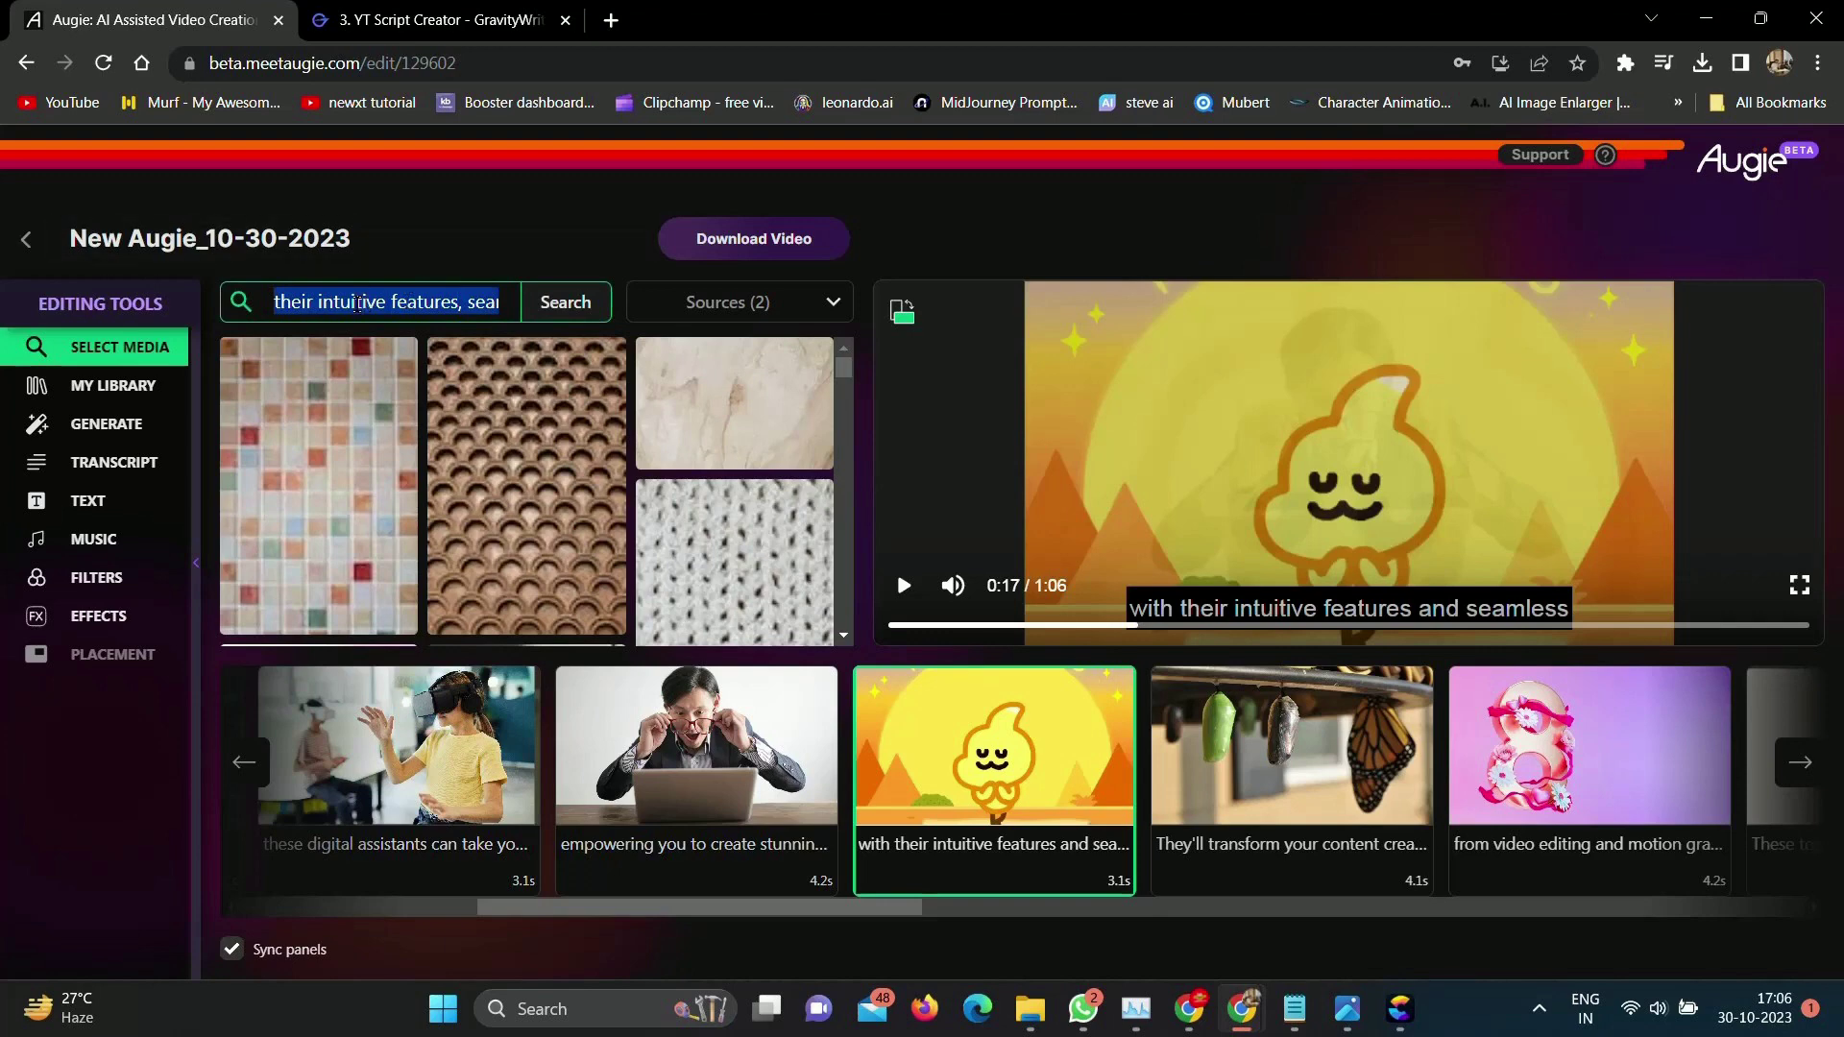
scroll(796, 513, "down", 2)
scroll(797, 513, "down", 3)
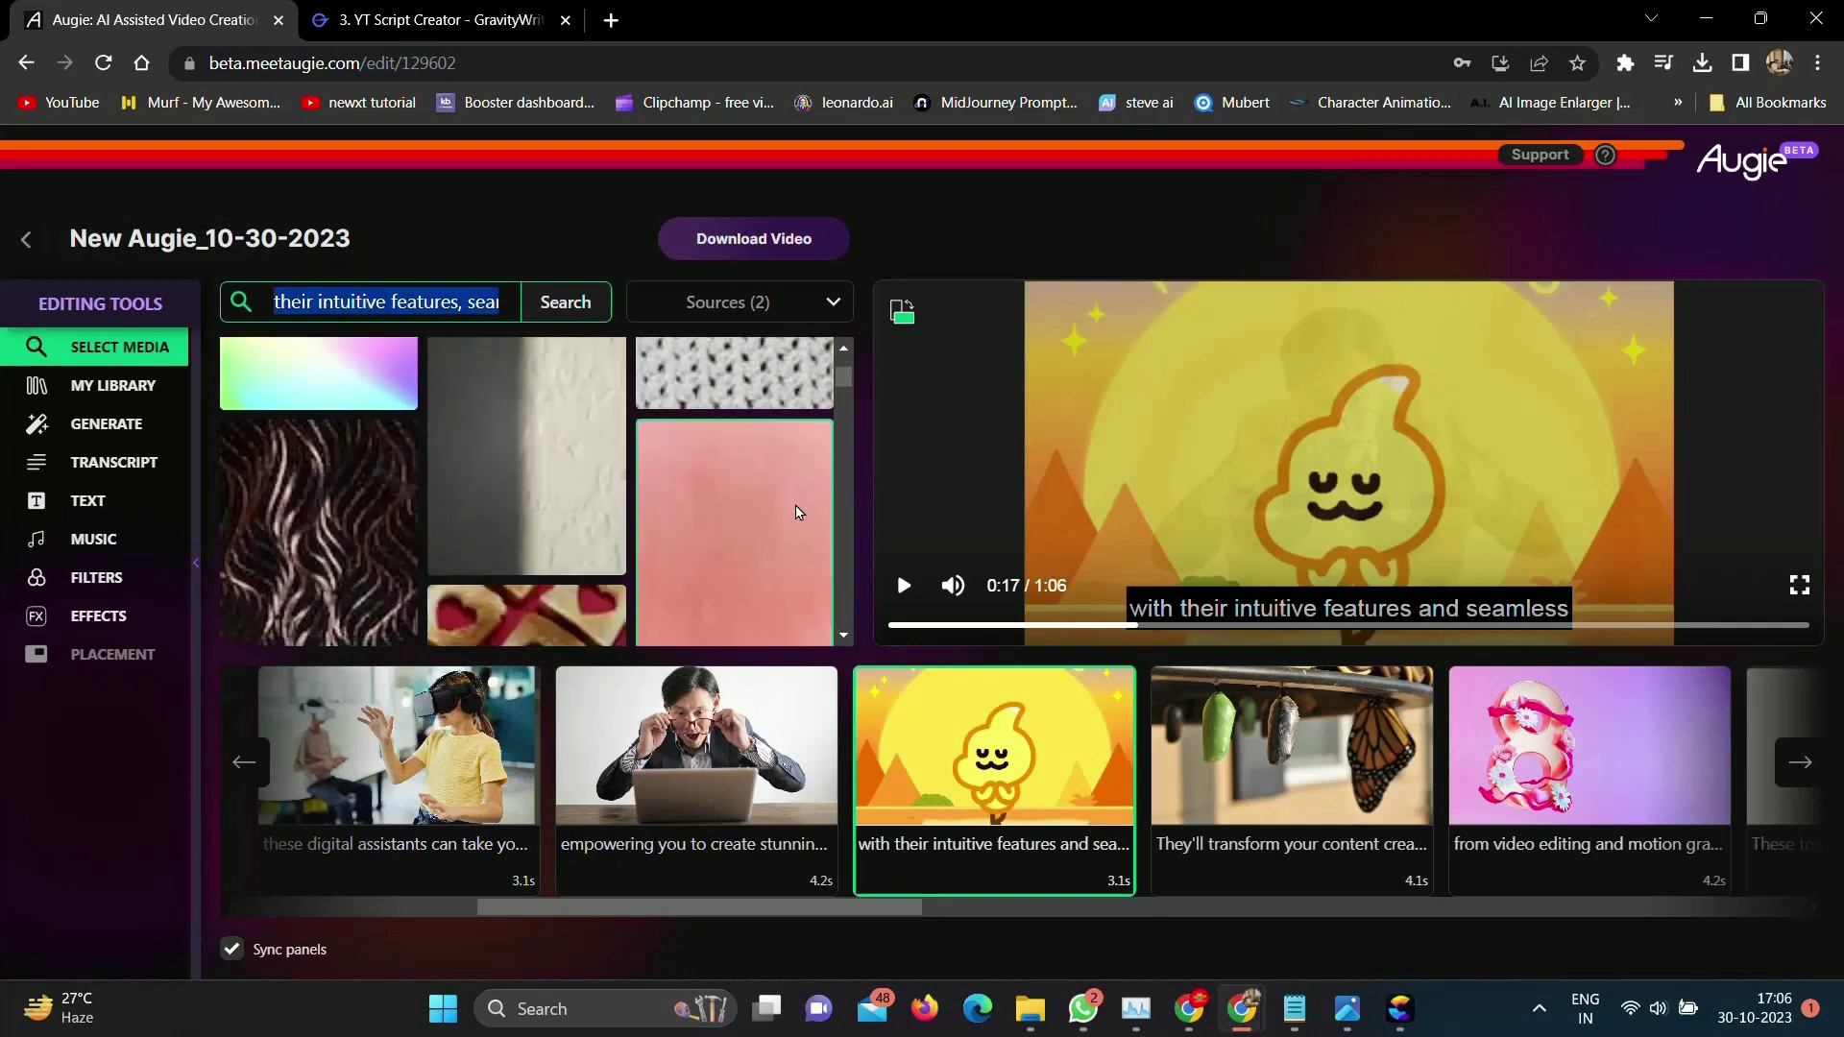
scroll(801, 513, "down", 3)
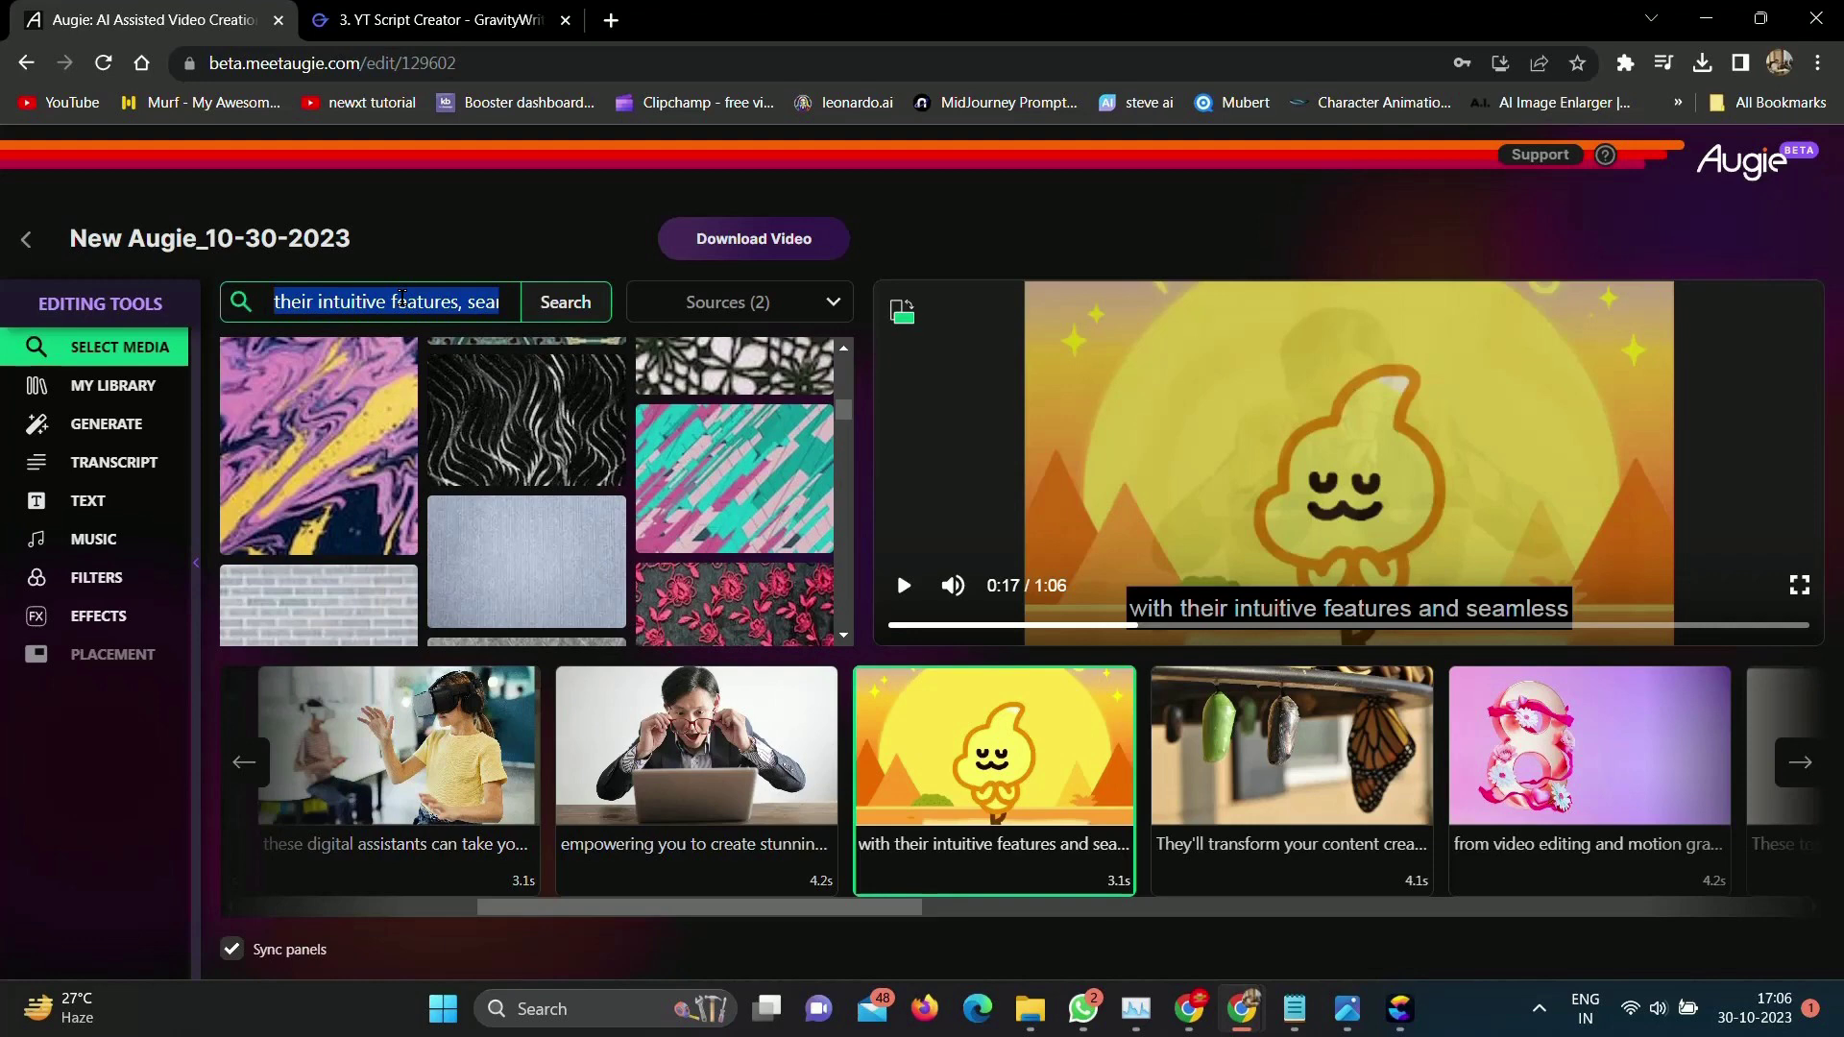
type("future of ai")
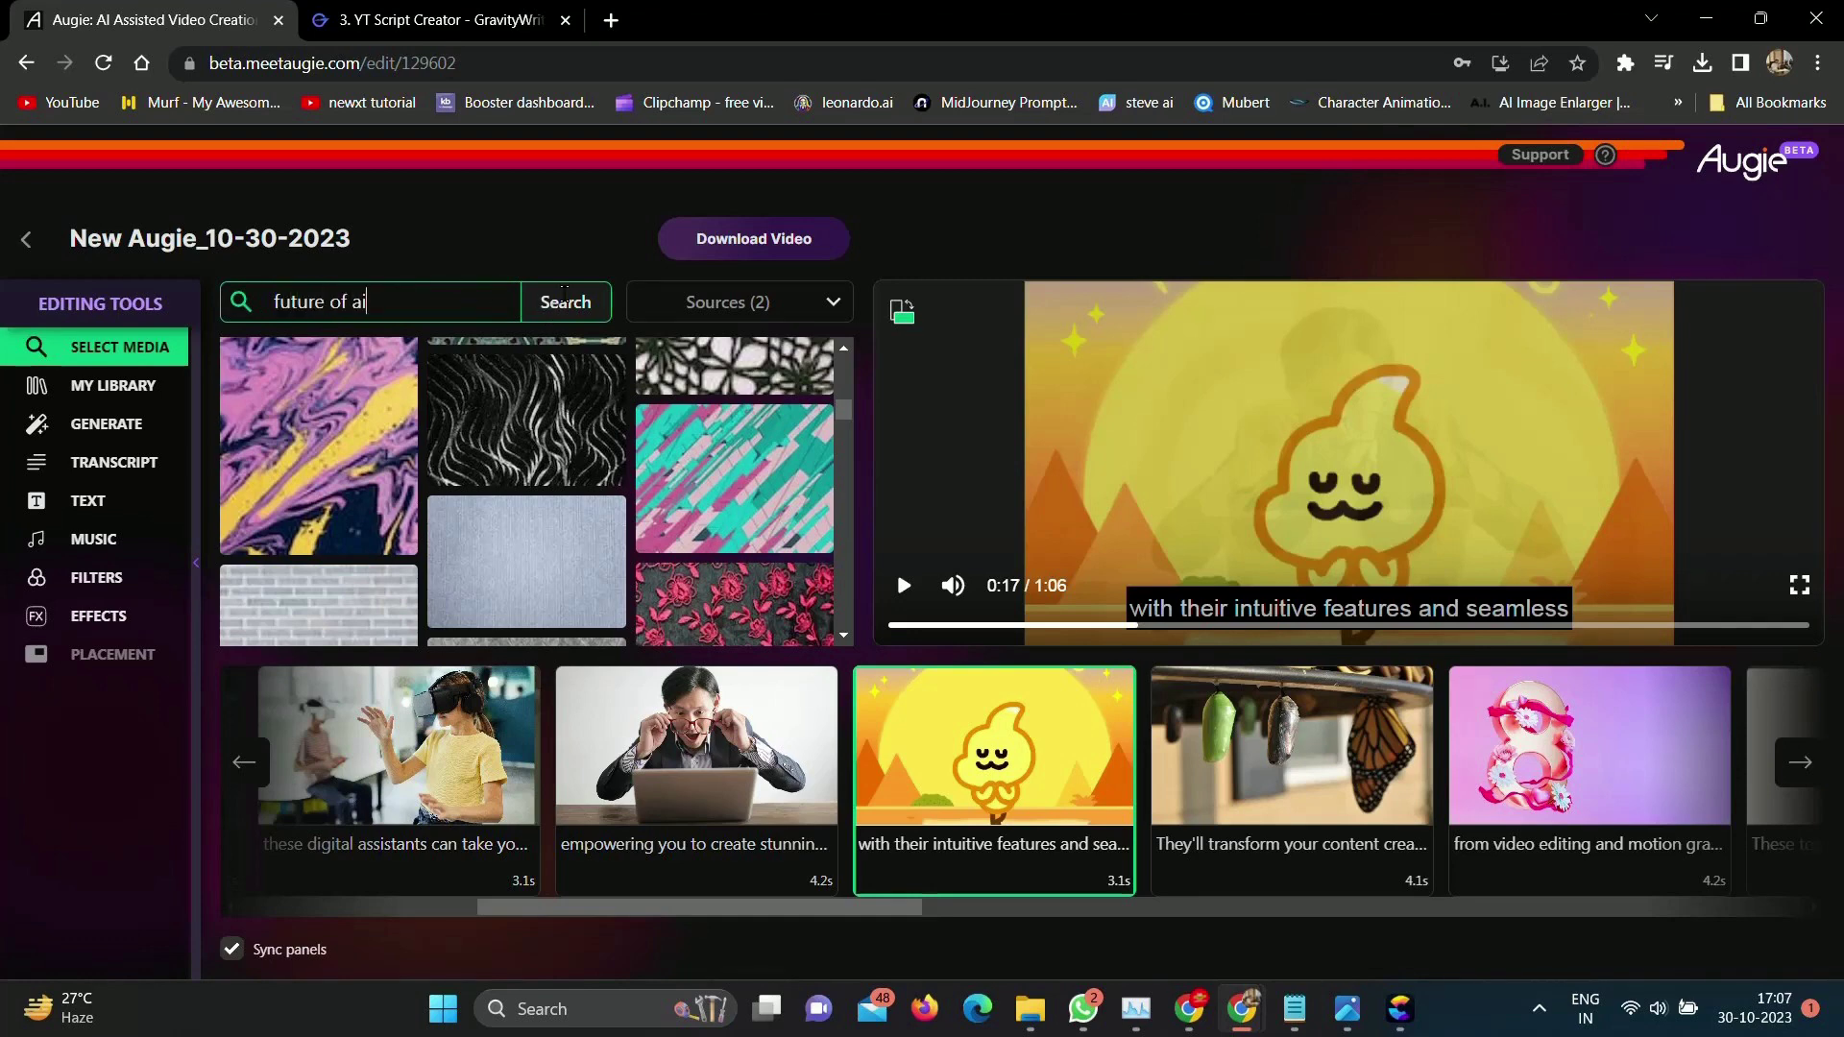
left_click(565, 300)
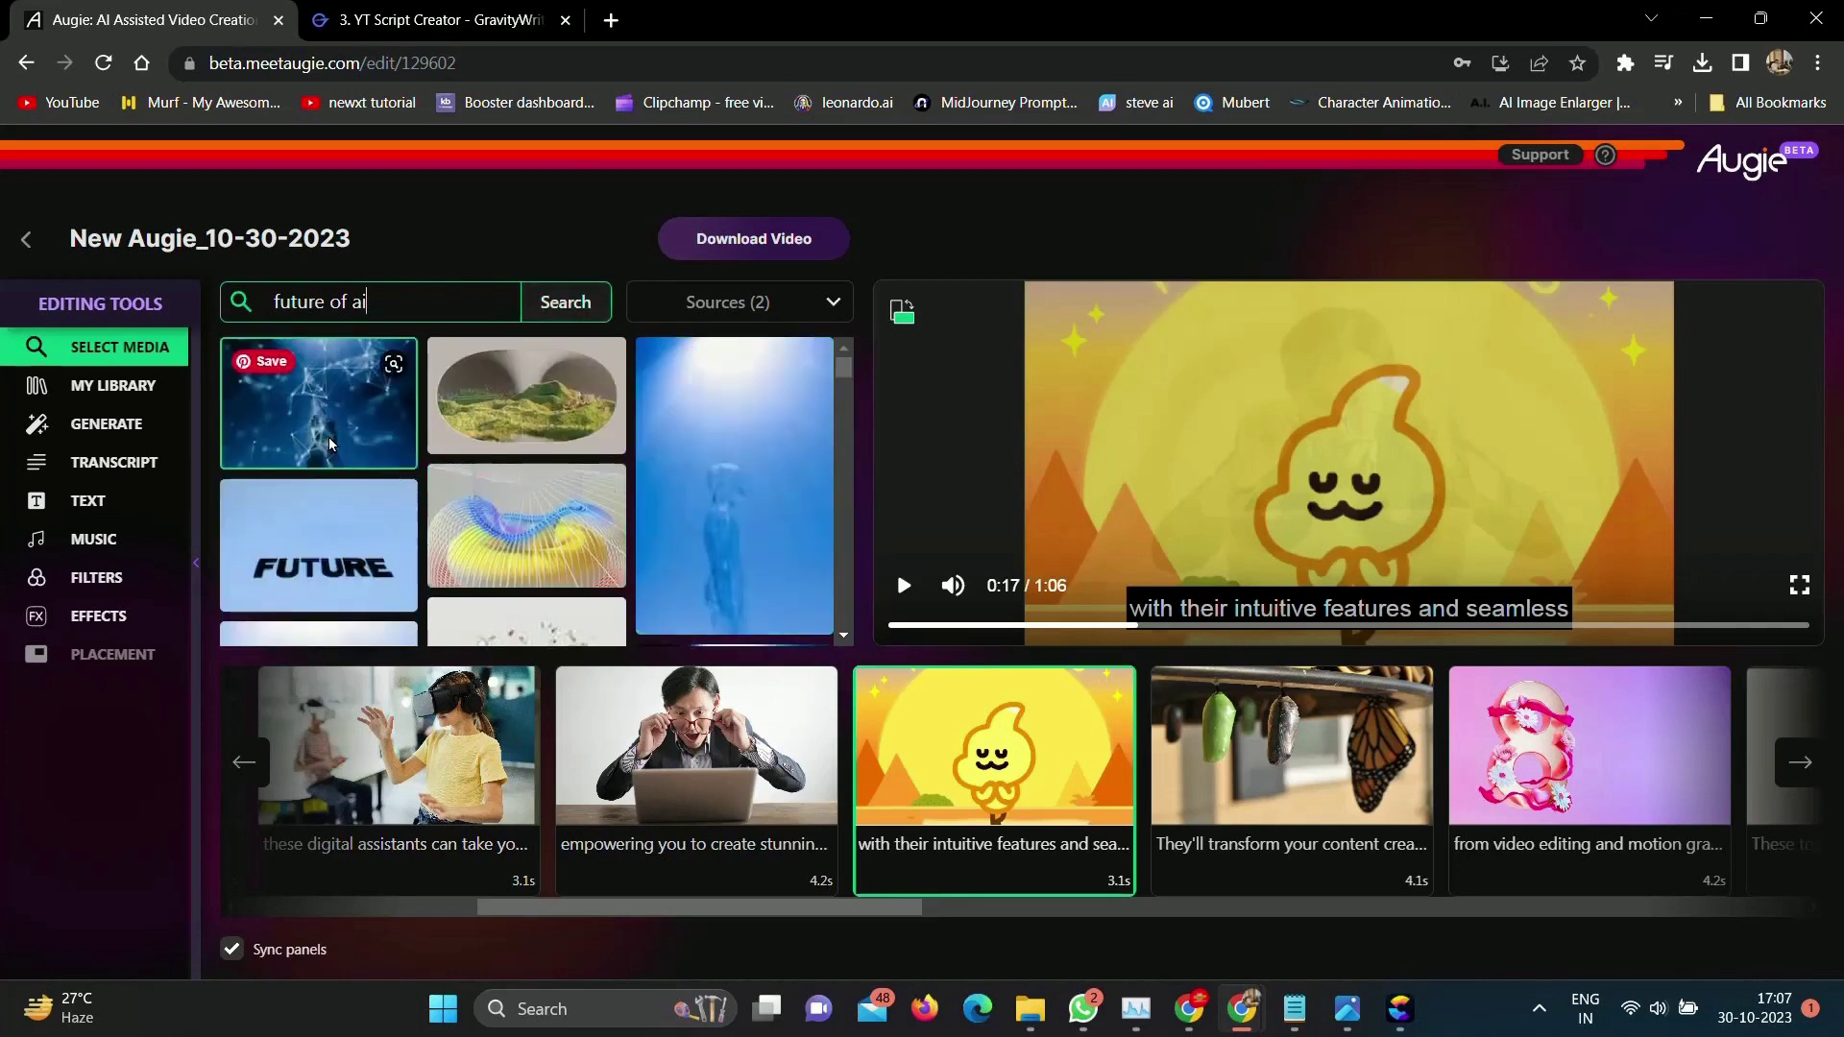
left_click(338, 564)
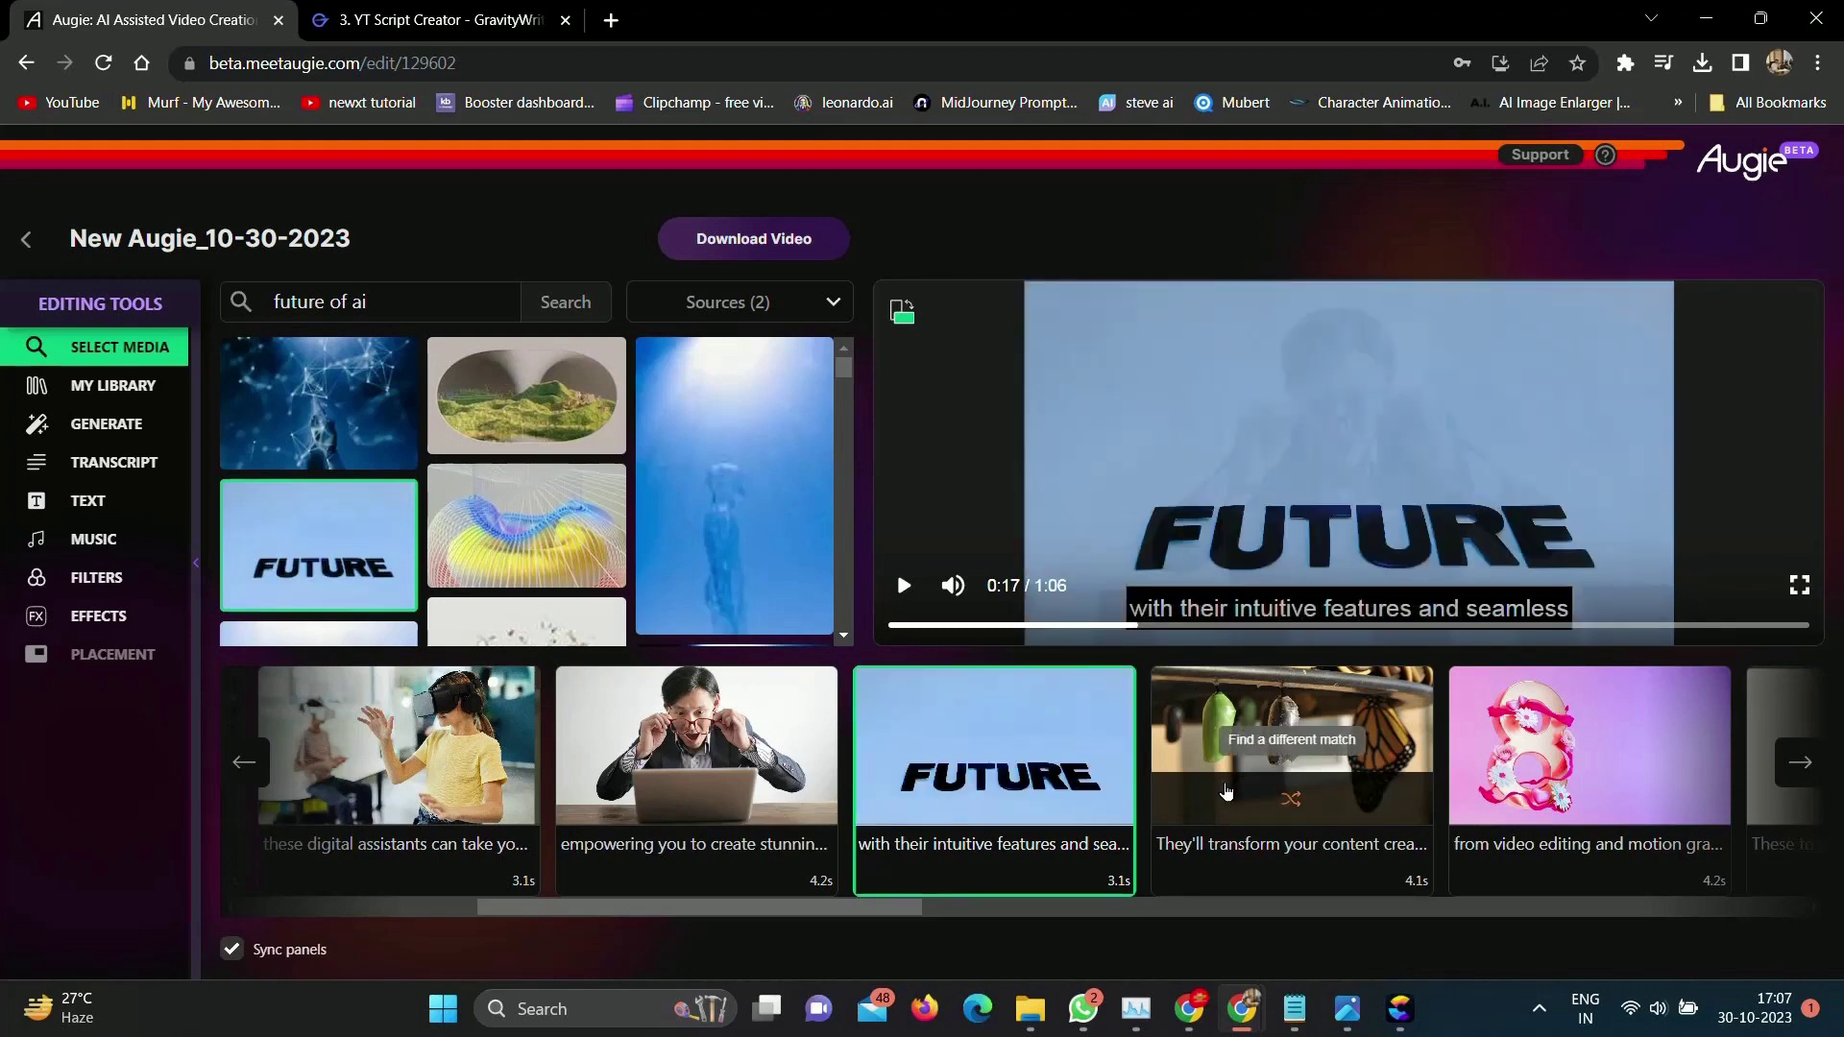
Swap the butterfly image of the "They'll transform your content crea…" shot for a different automatic match and browse to the final shots
left_click(1227, 791)
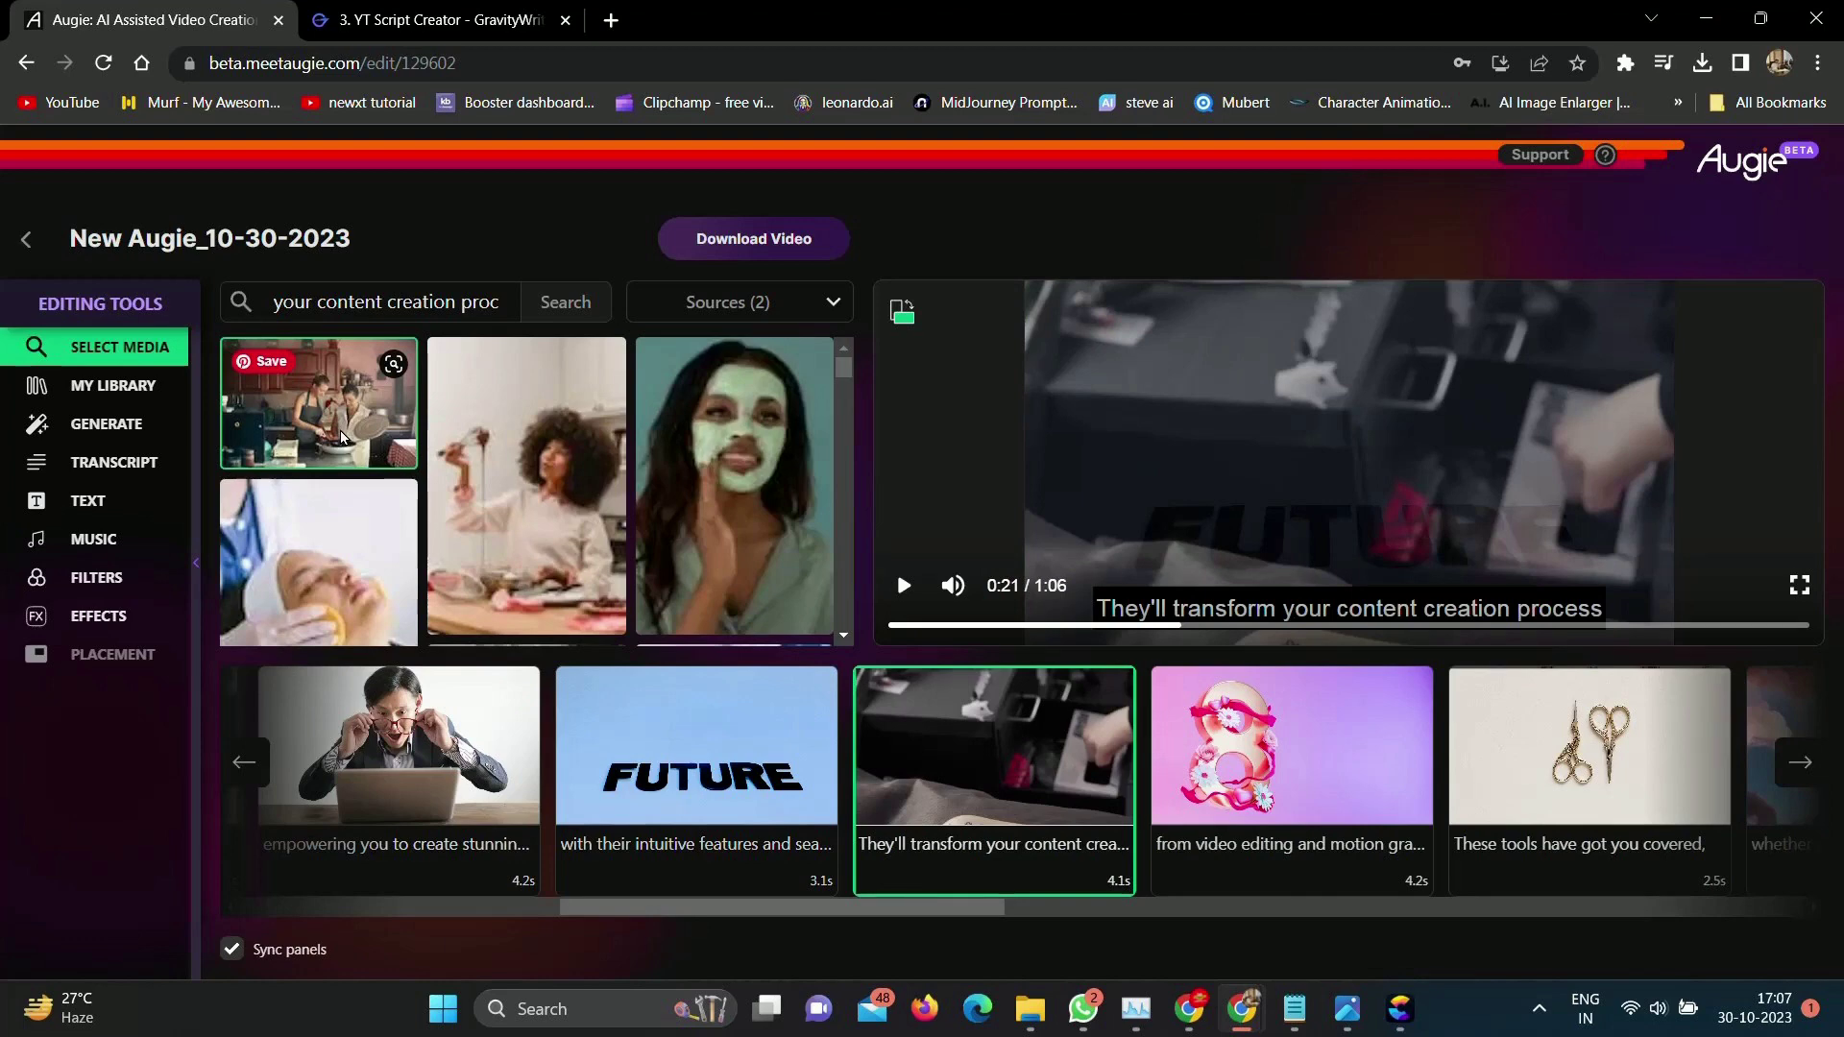
left_click(1794, 772)
left_click(1802, 773)
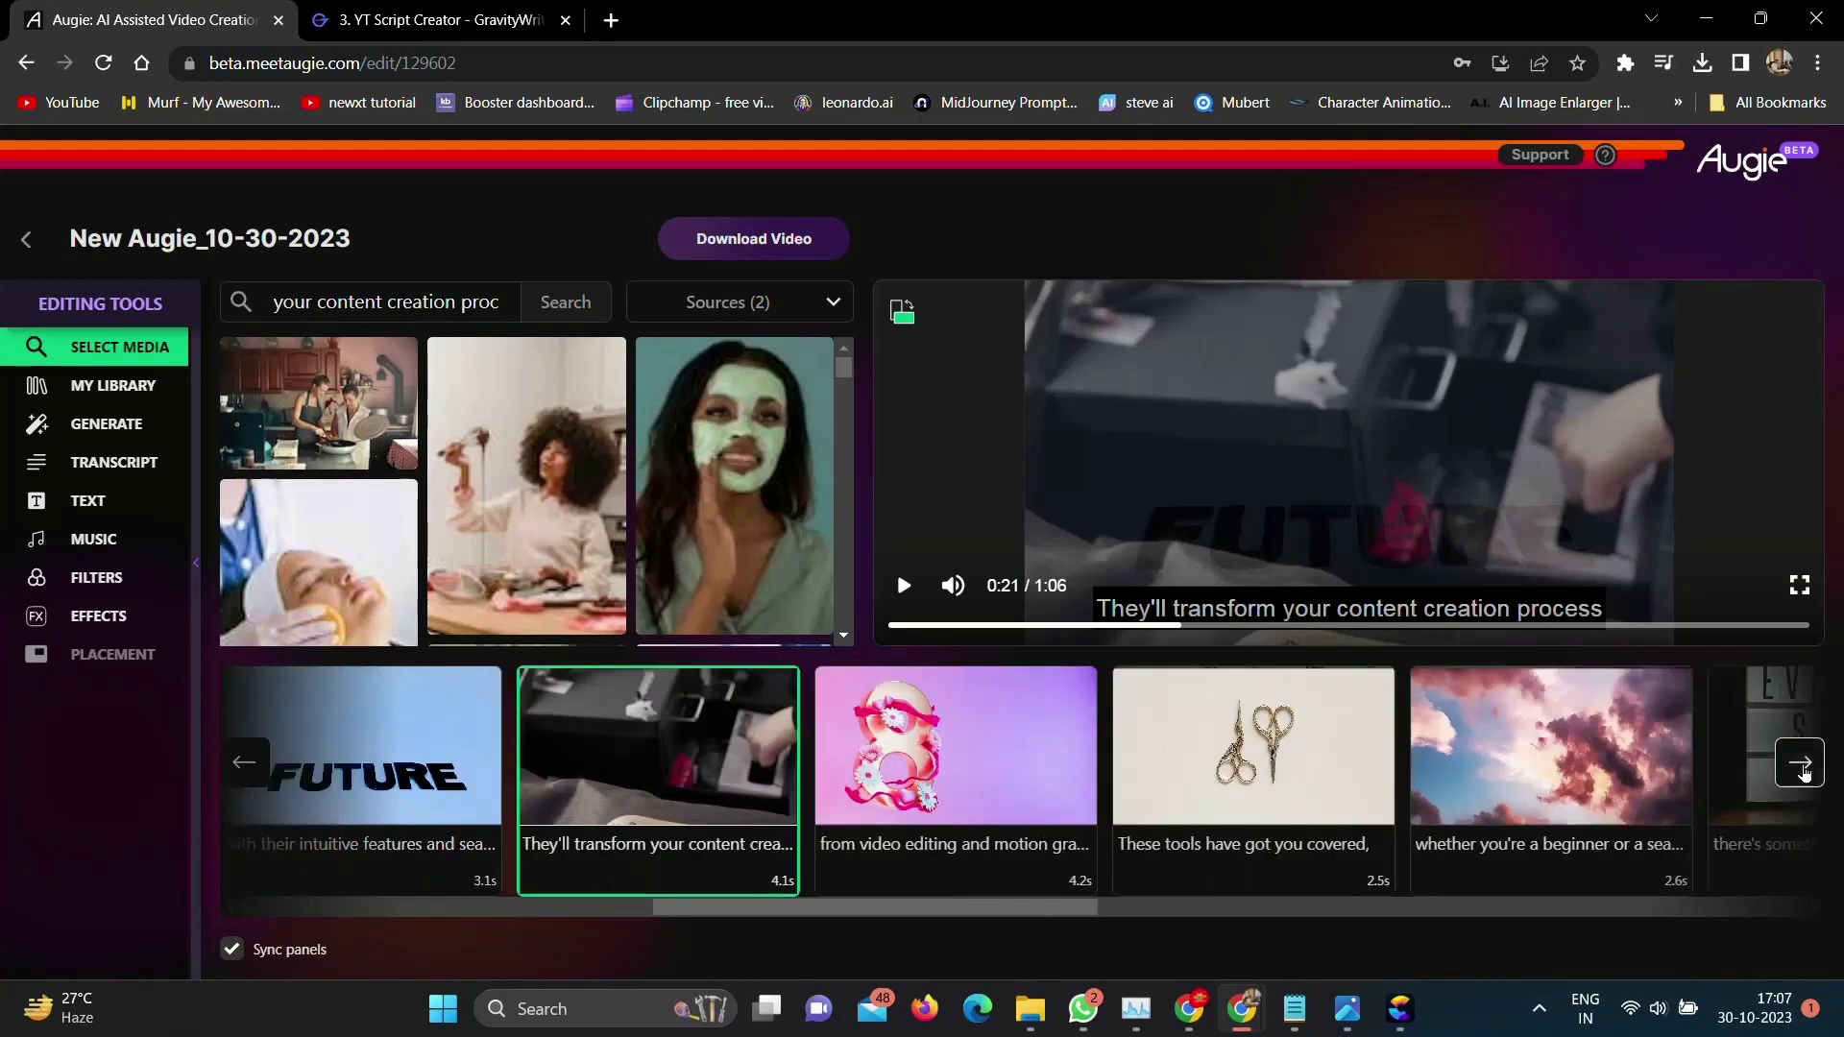
left_click(1802, 769)
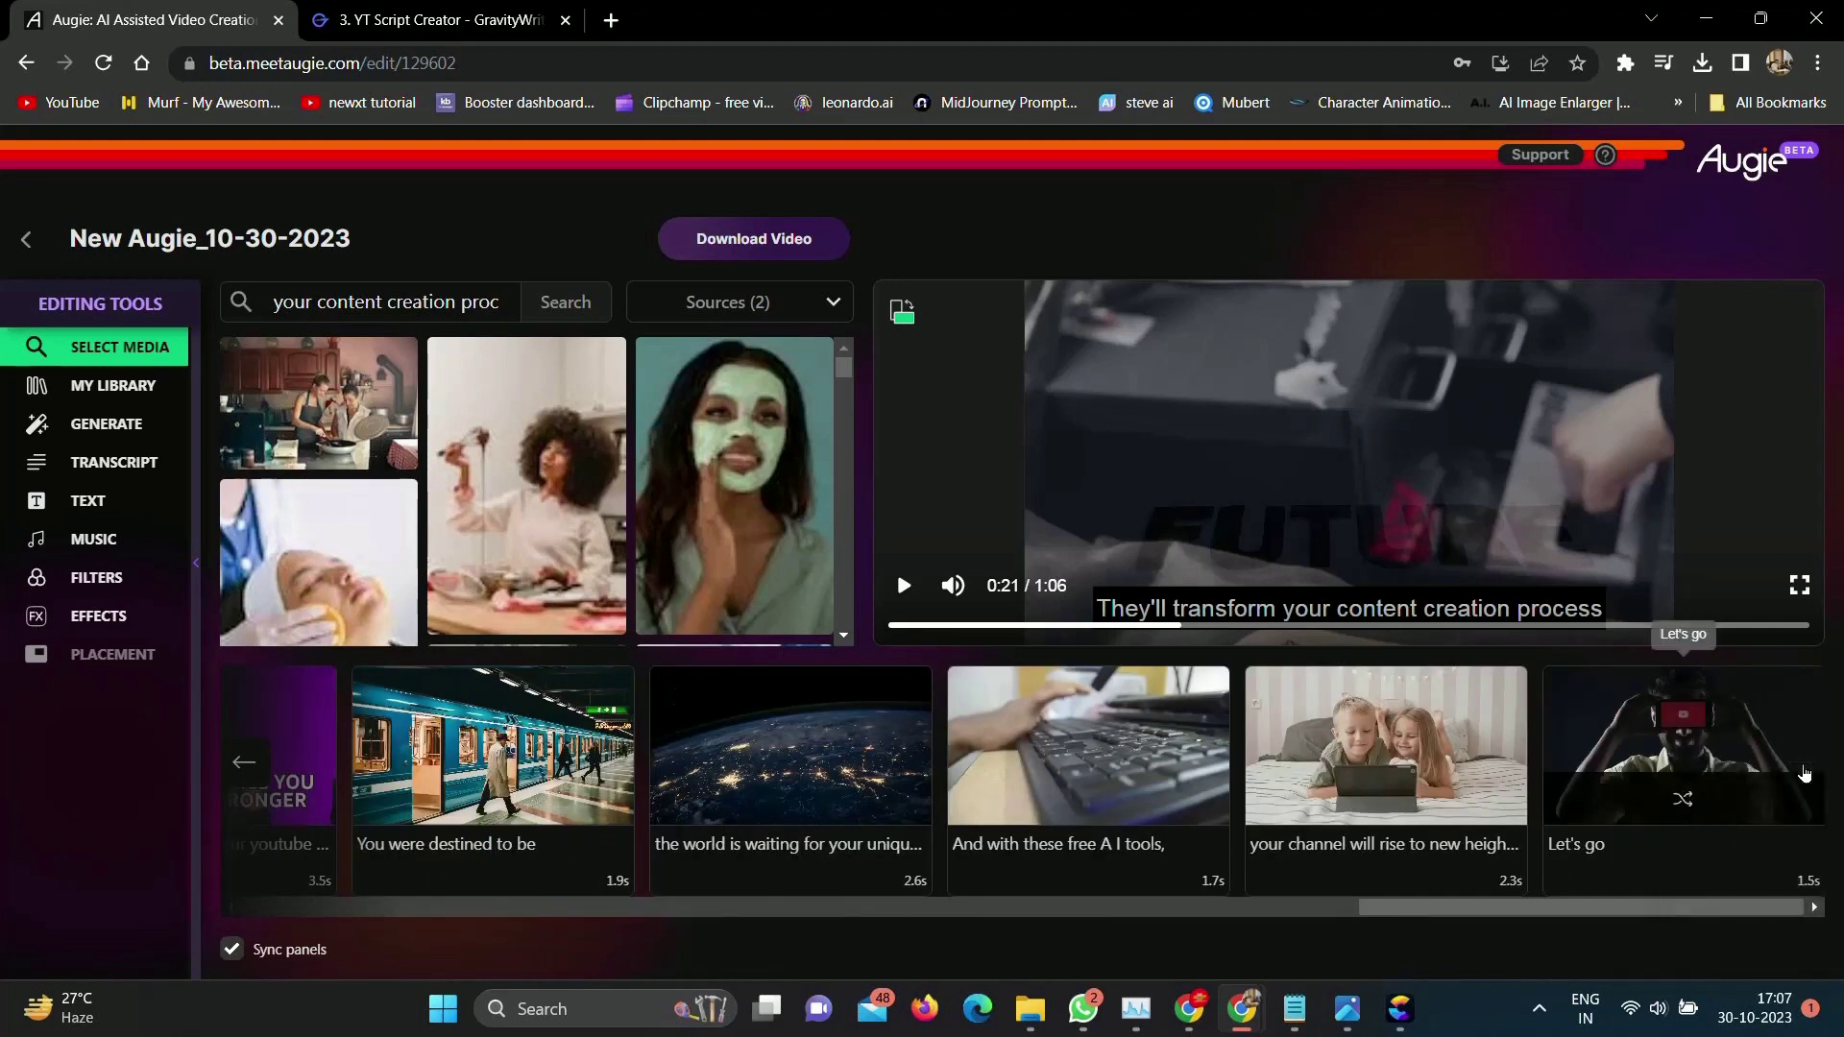
Cycle the closed captions through their positions back to the lower one, and set the caption font to Vintage
left_click(112, 468)
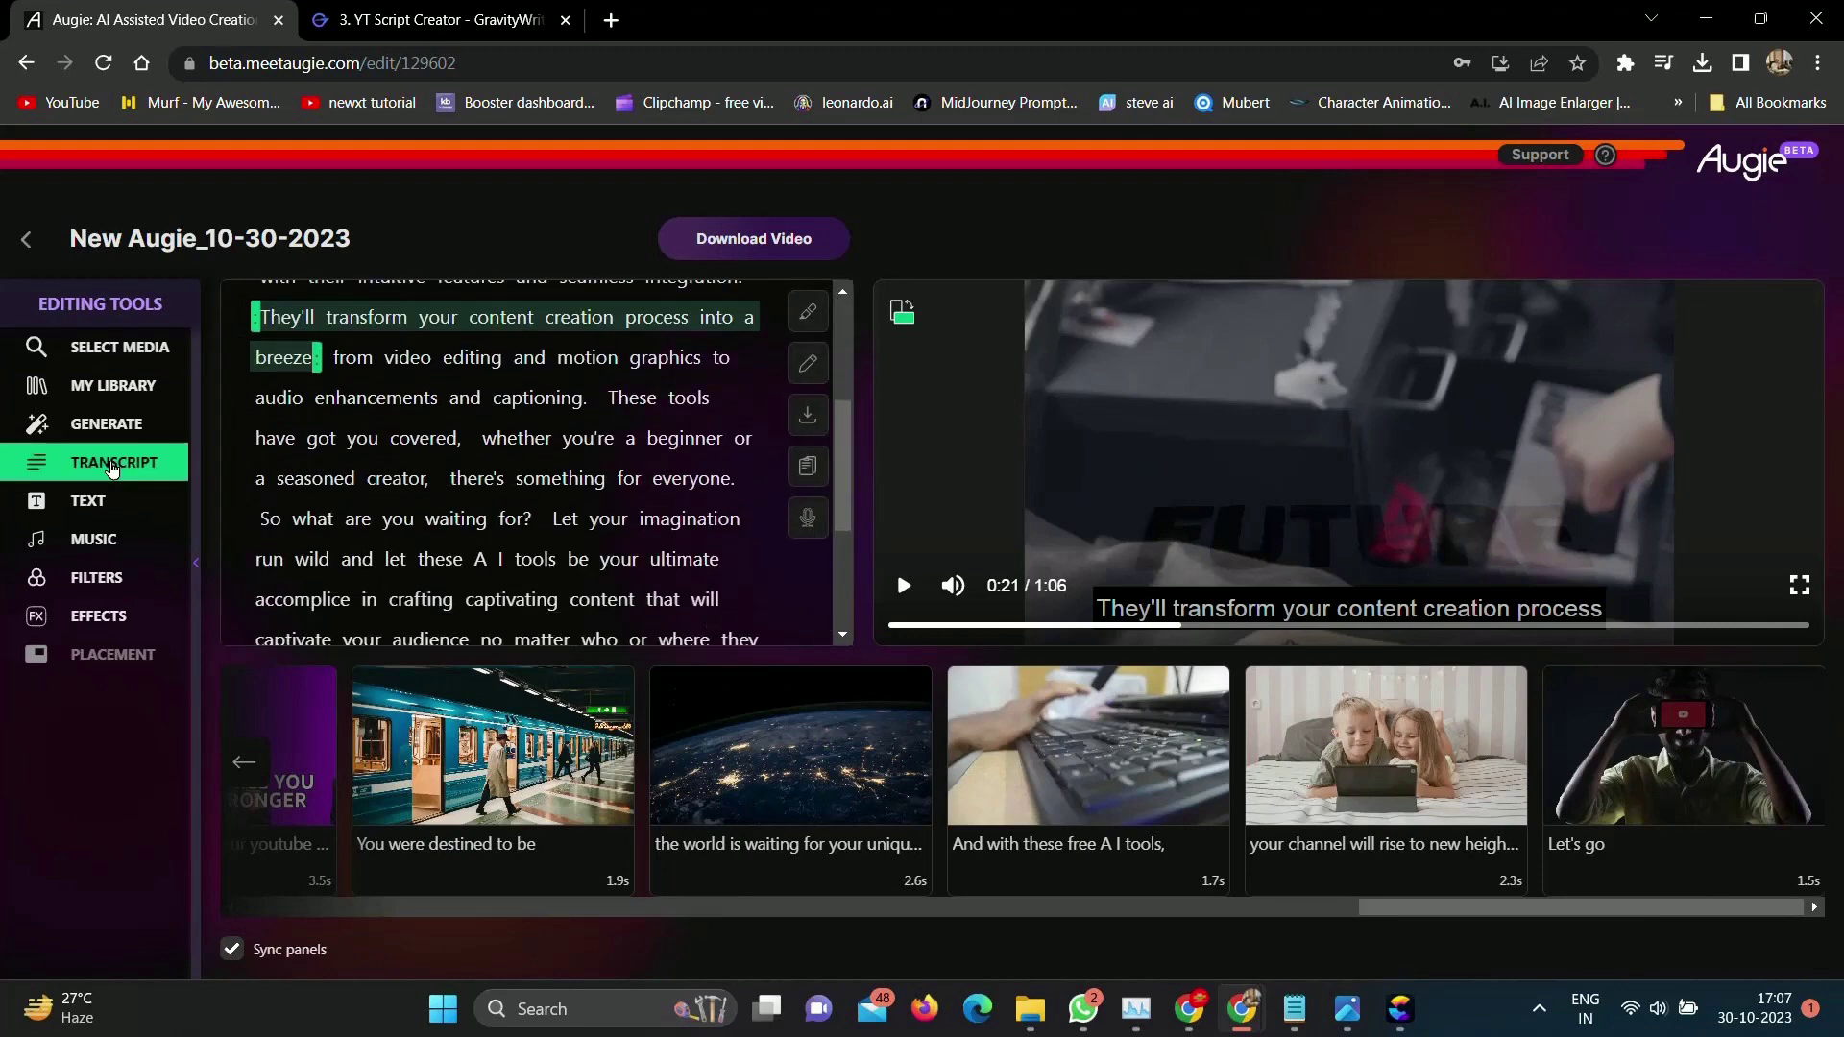
left_click(103, 512)
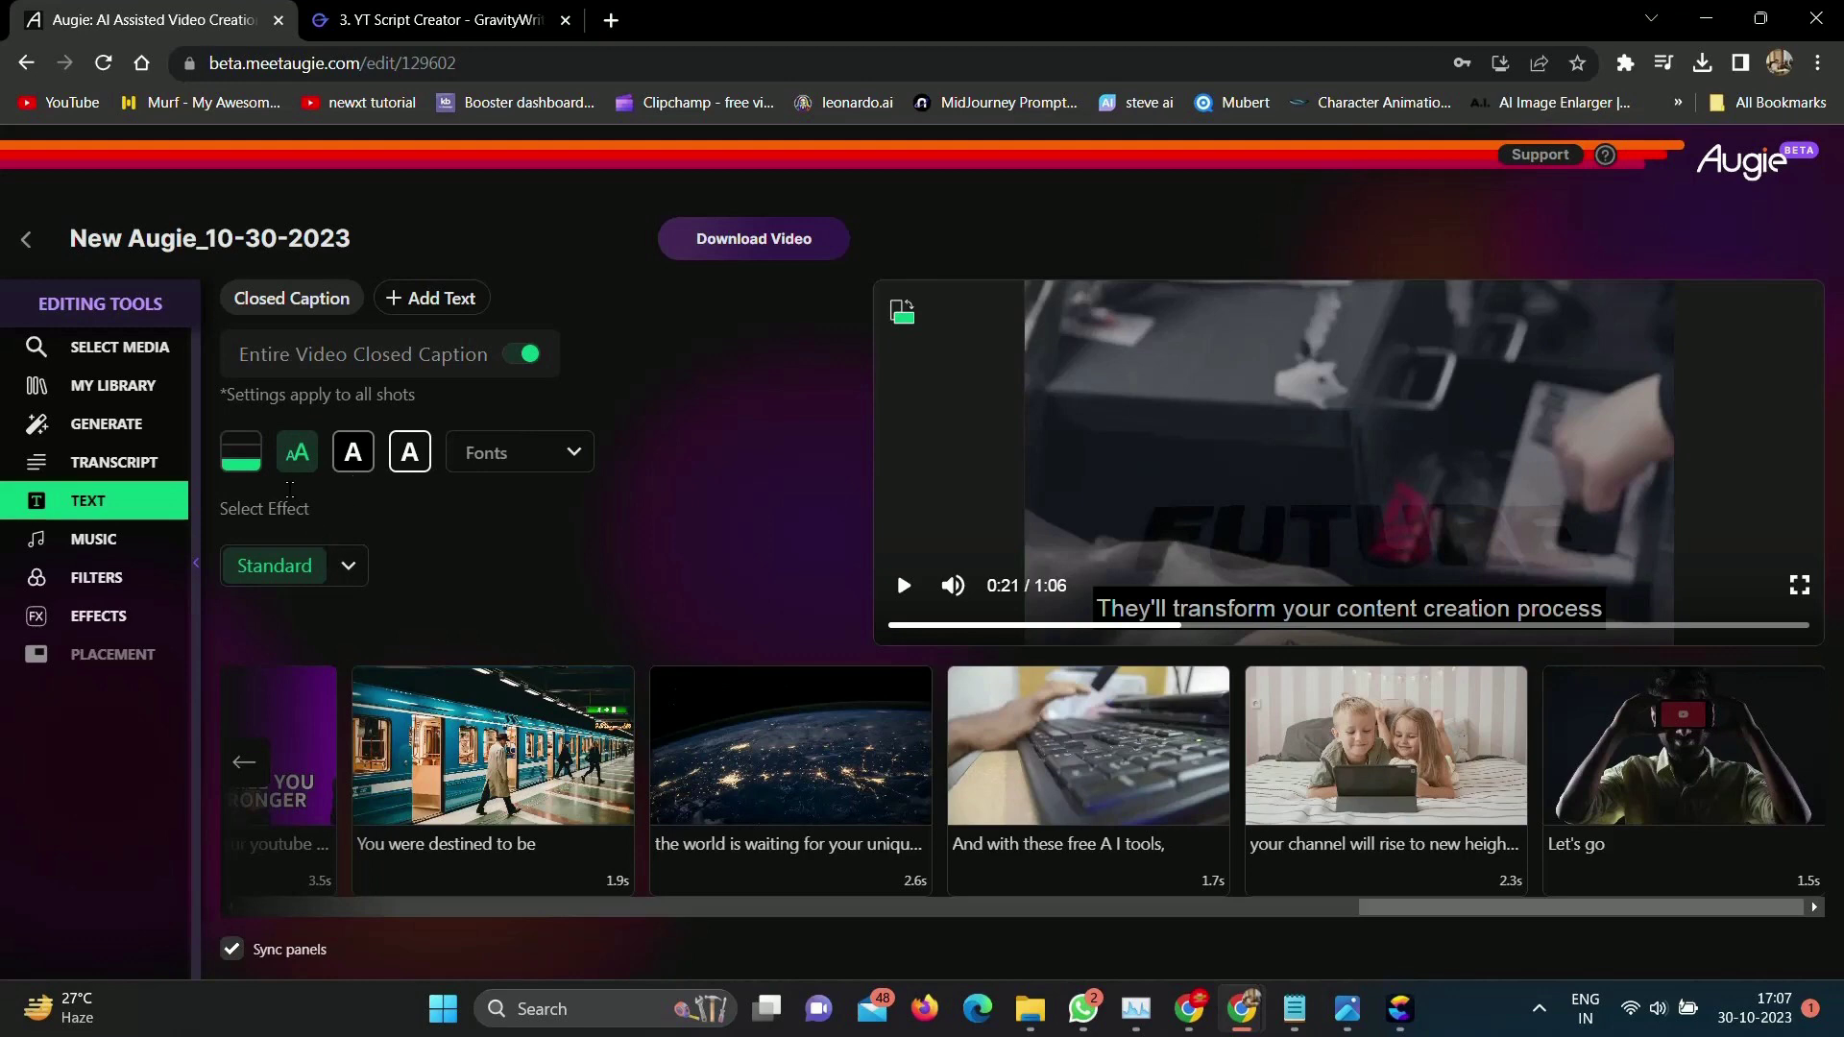
left_click(237, 454)
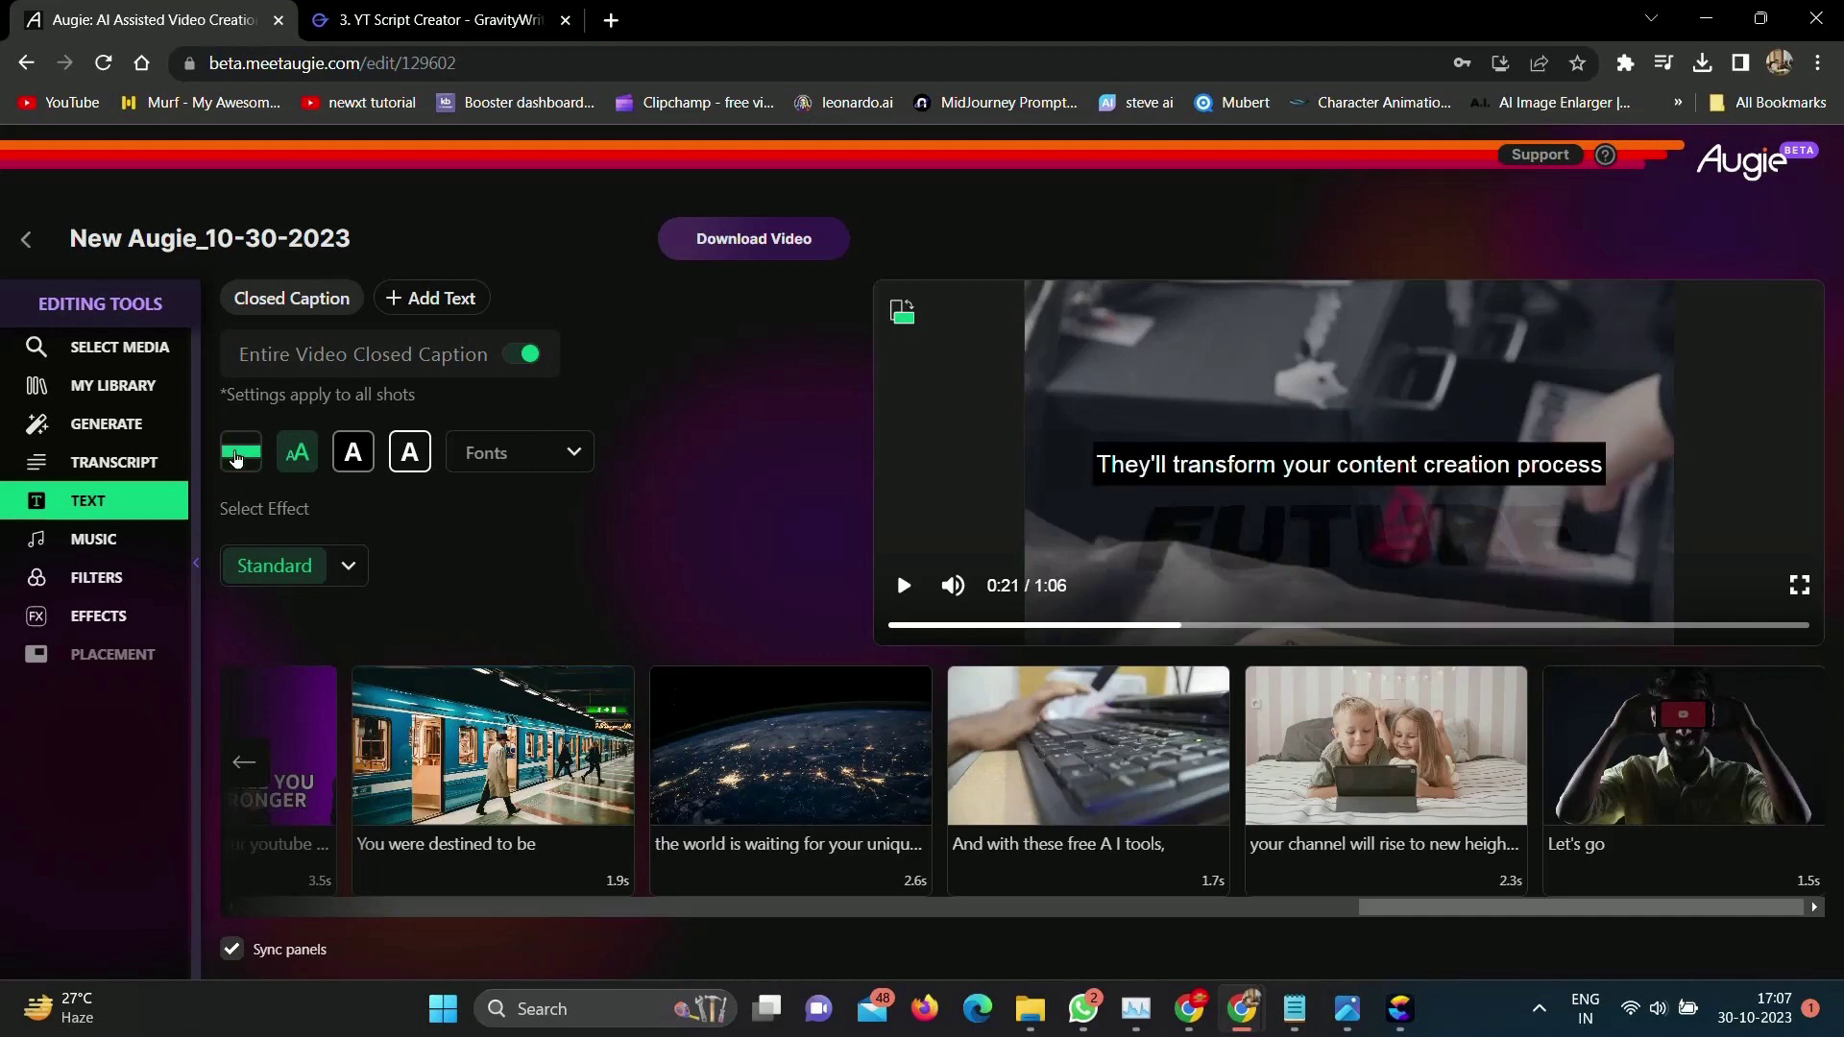
left_click(237, 454)
left_click(238, 459)
left_click(240, 472)
left_click(574, 457)
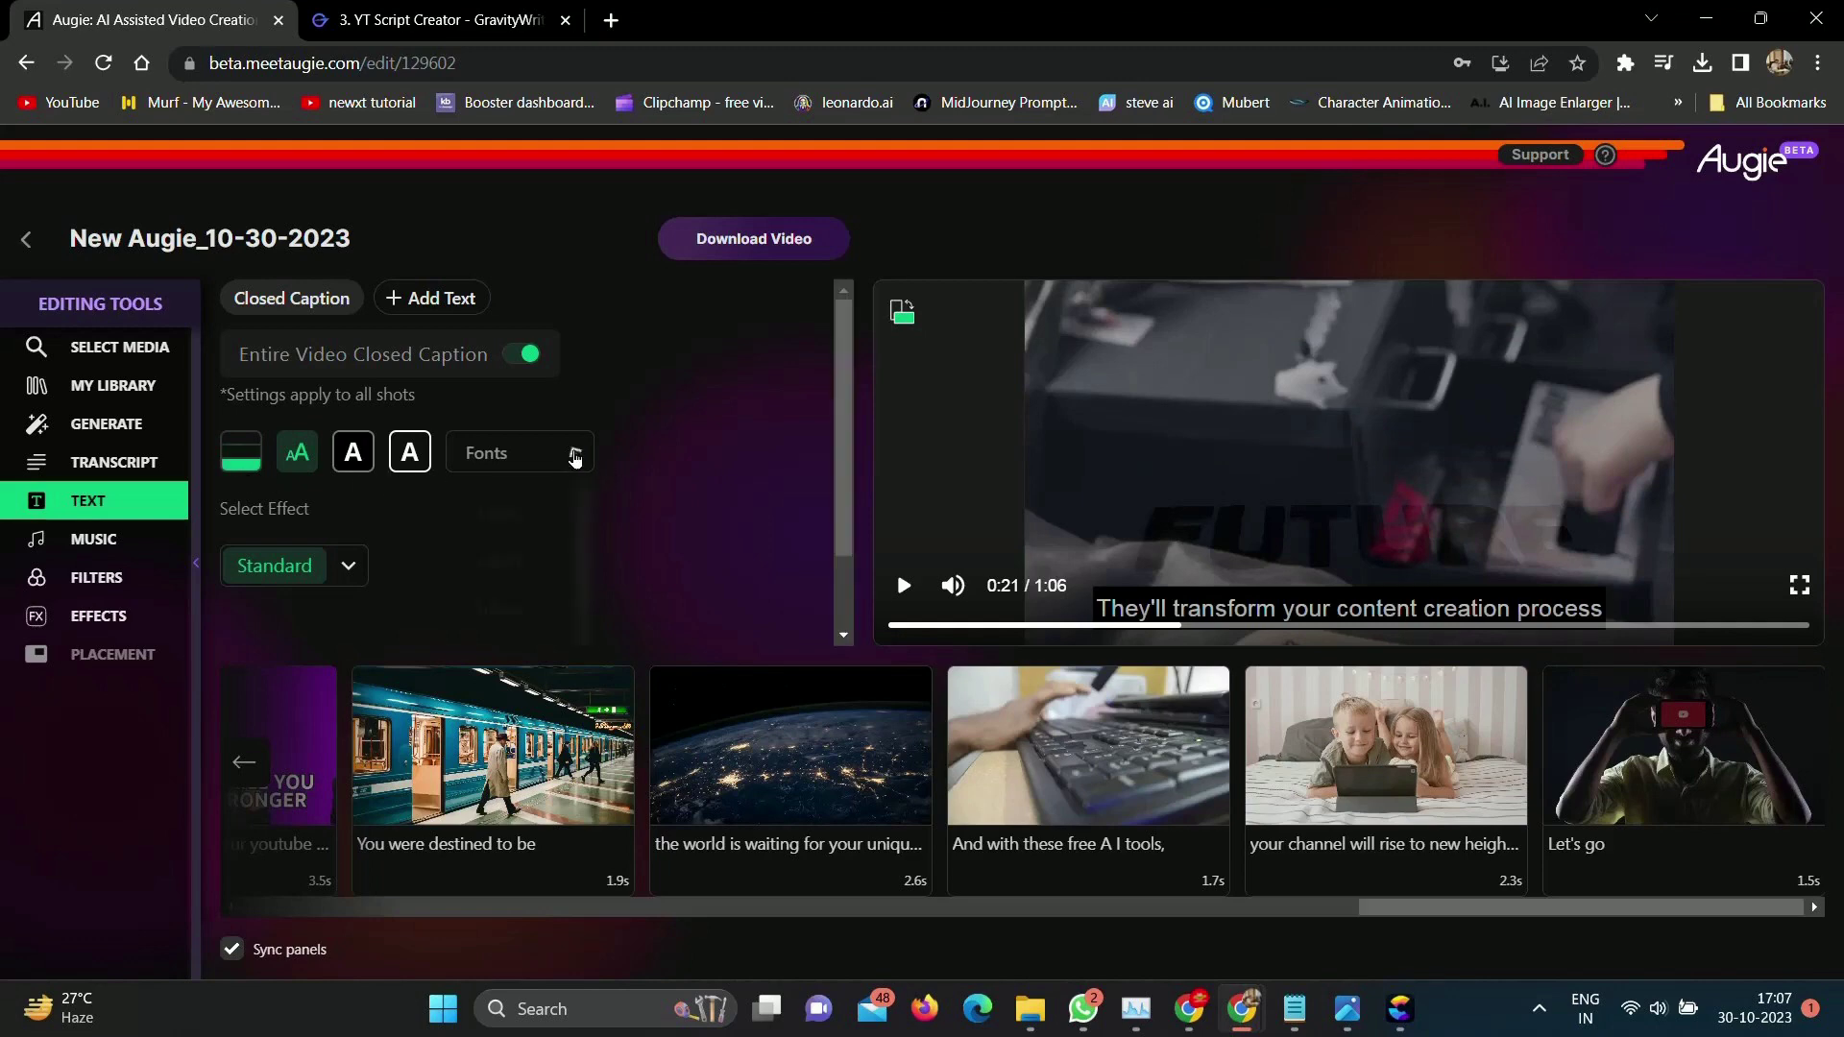
left_click(539, 615)
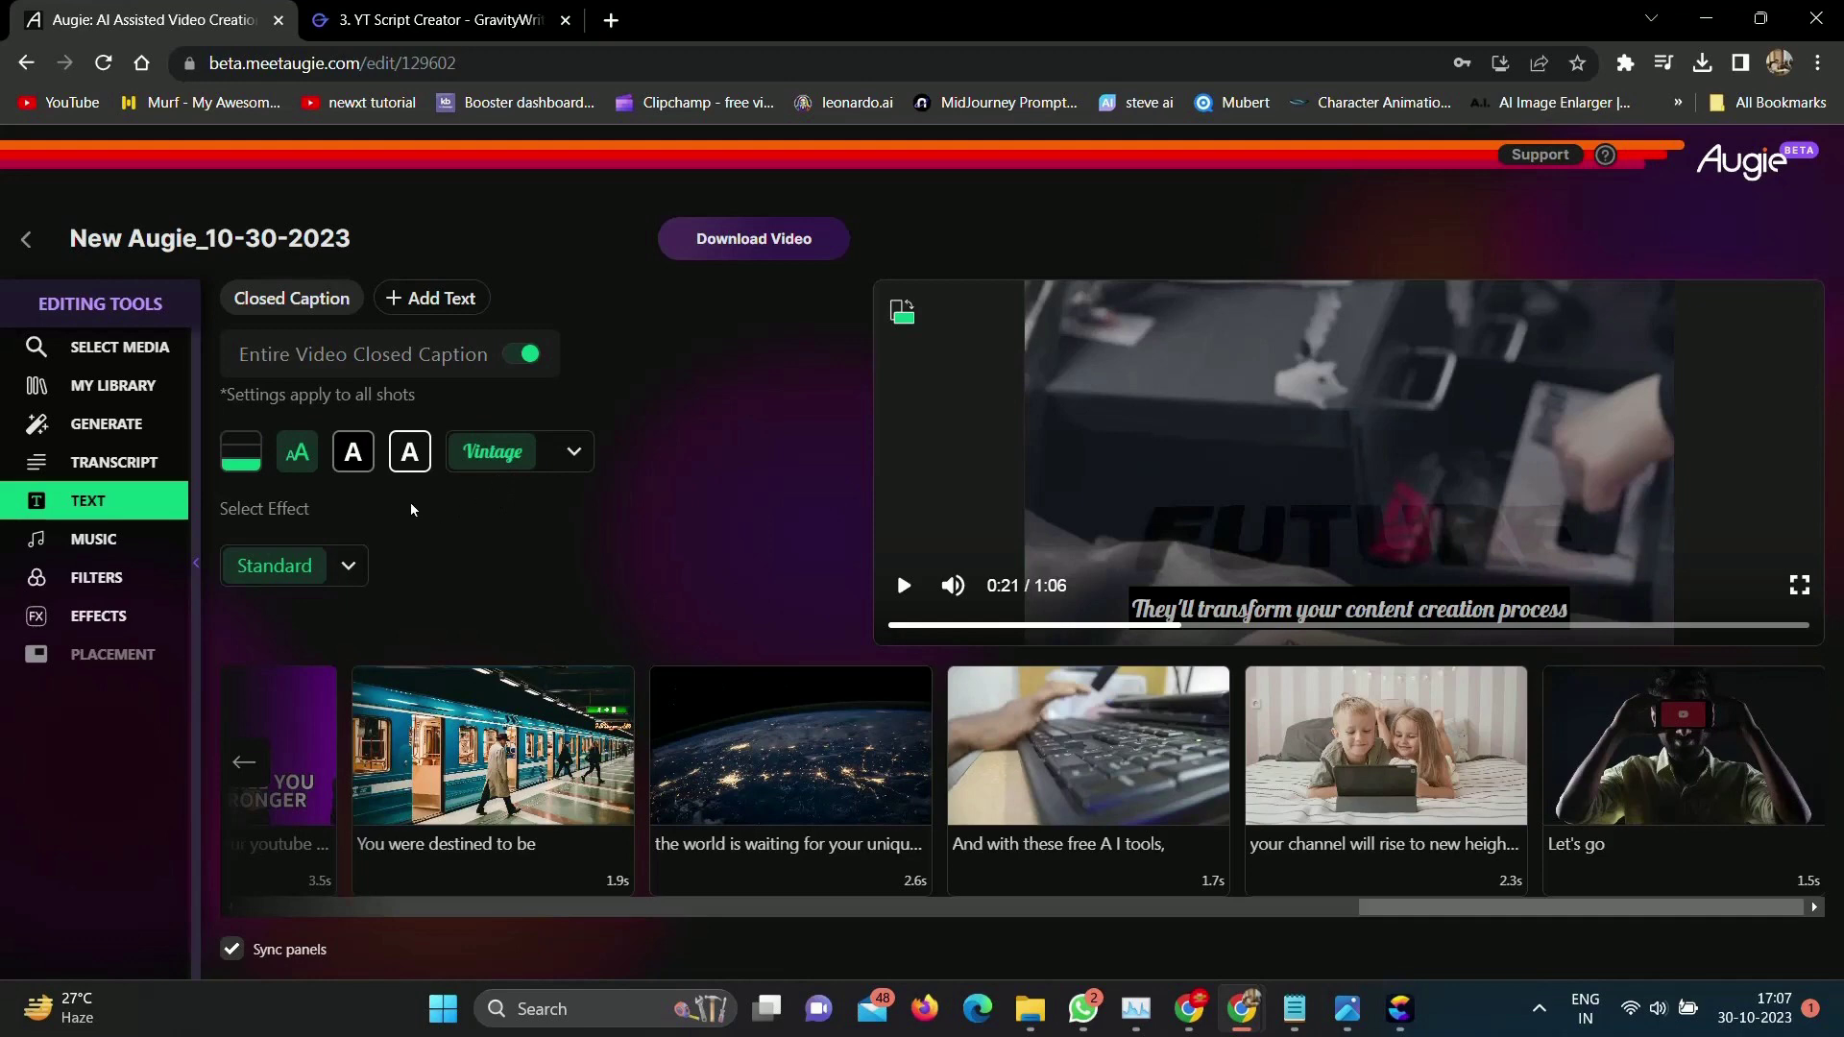
Review the available music tracks, filters and effects options for the video
left_click(100, 544)
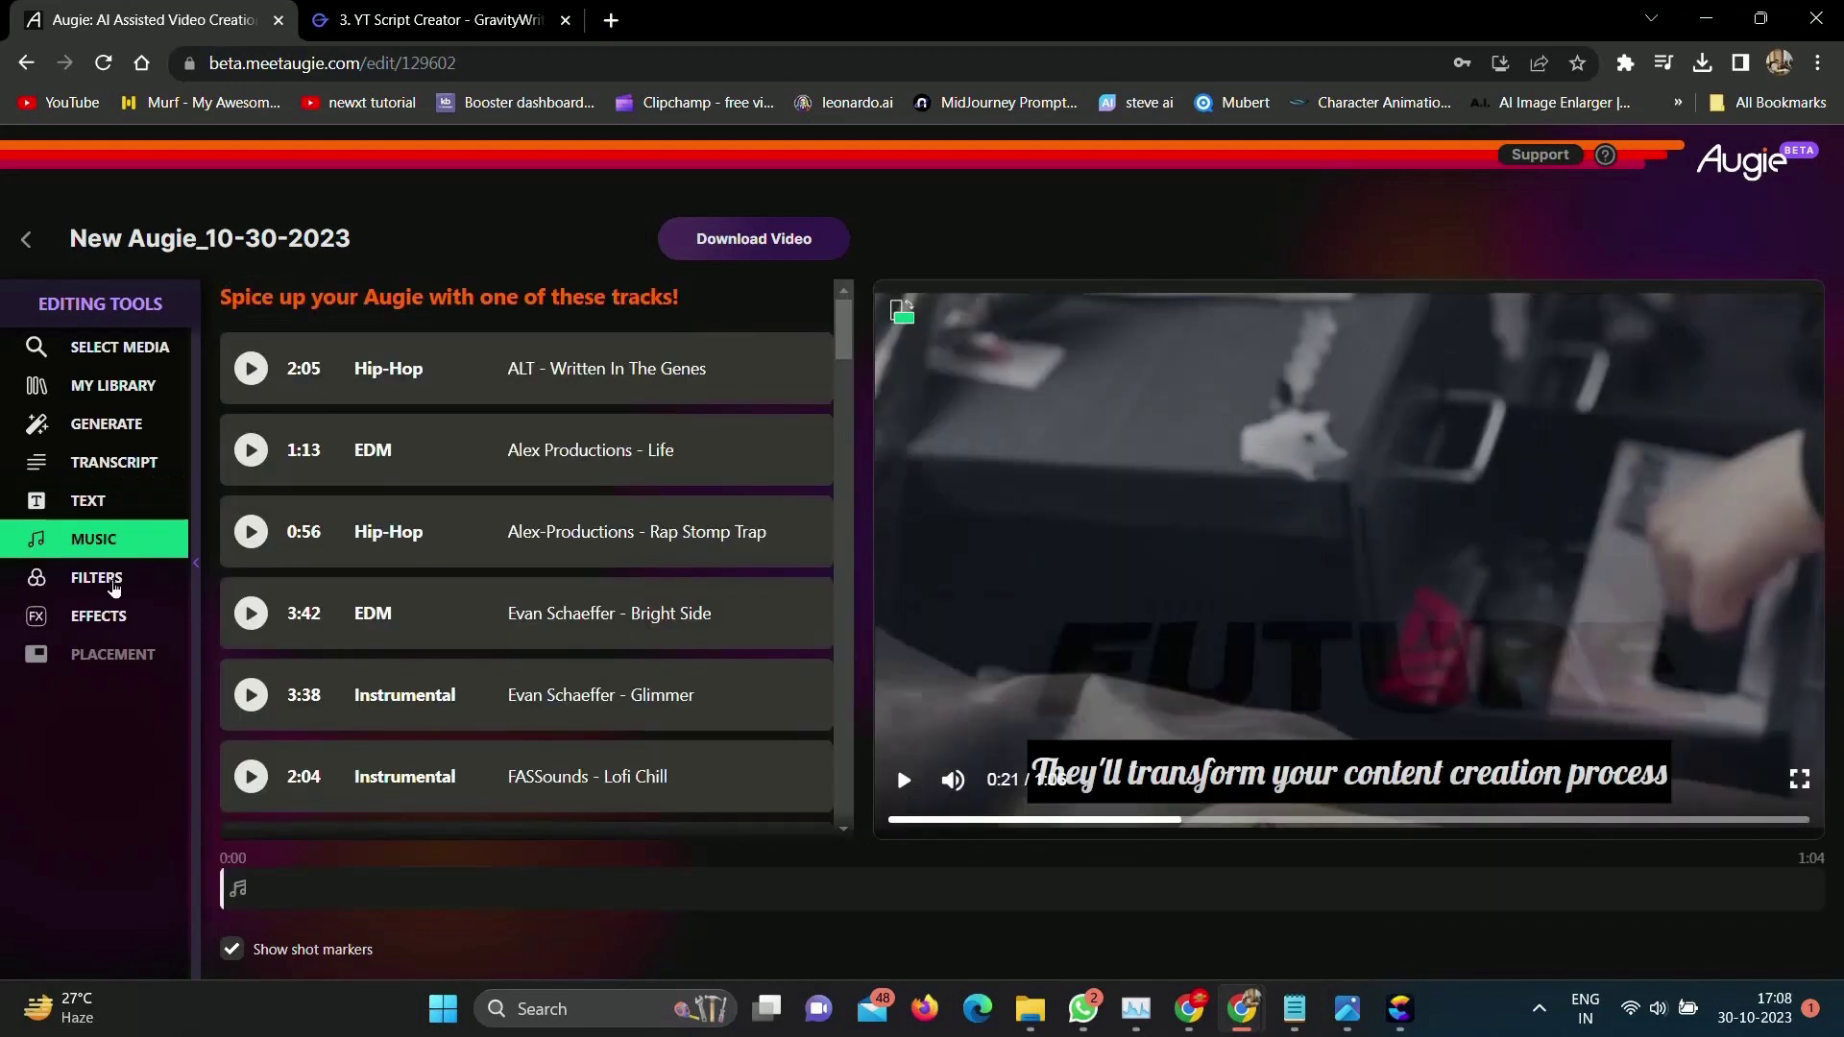
left_click(107, 580)
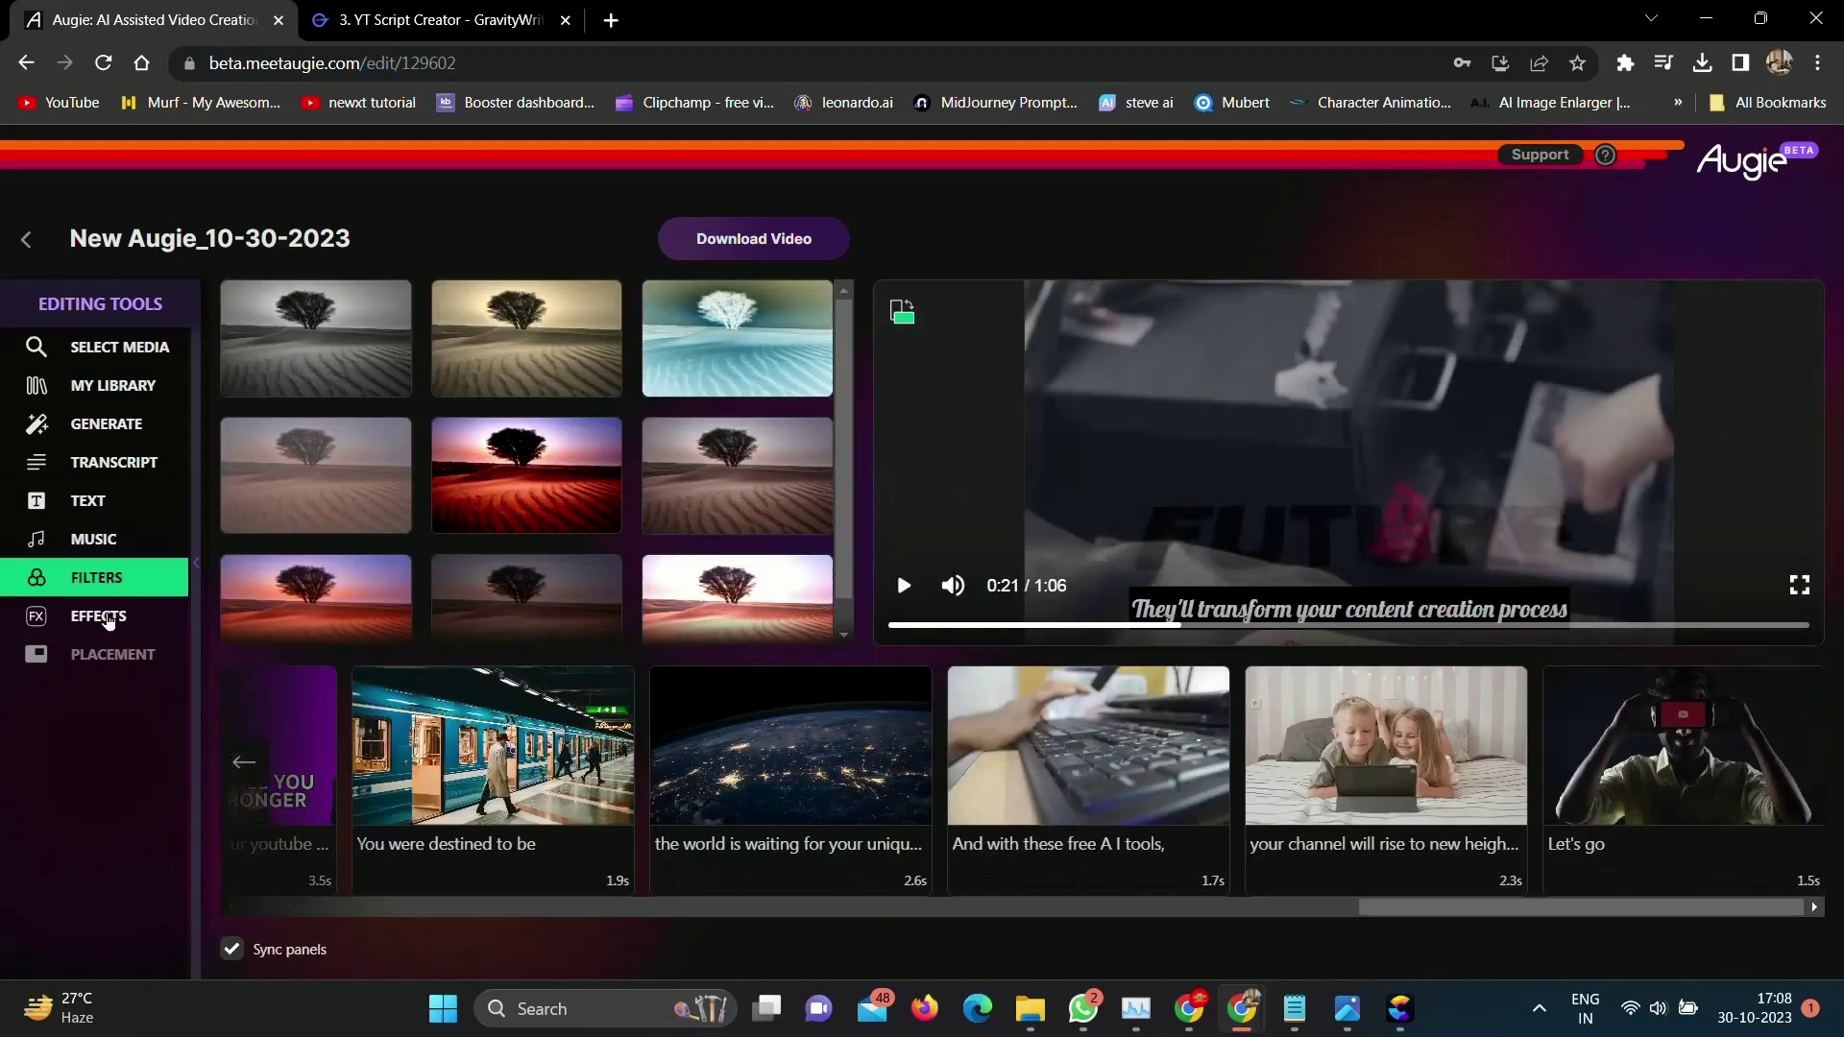
left_click(108, 620)
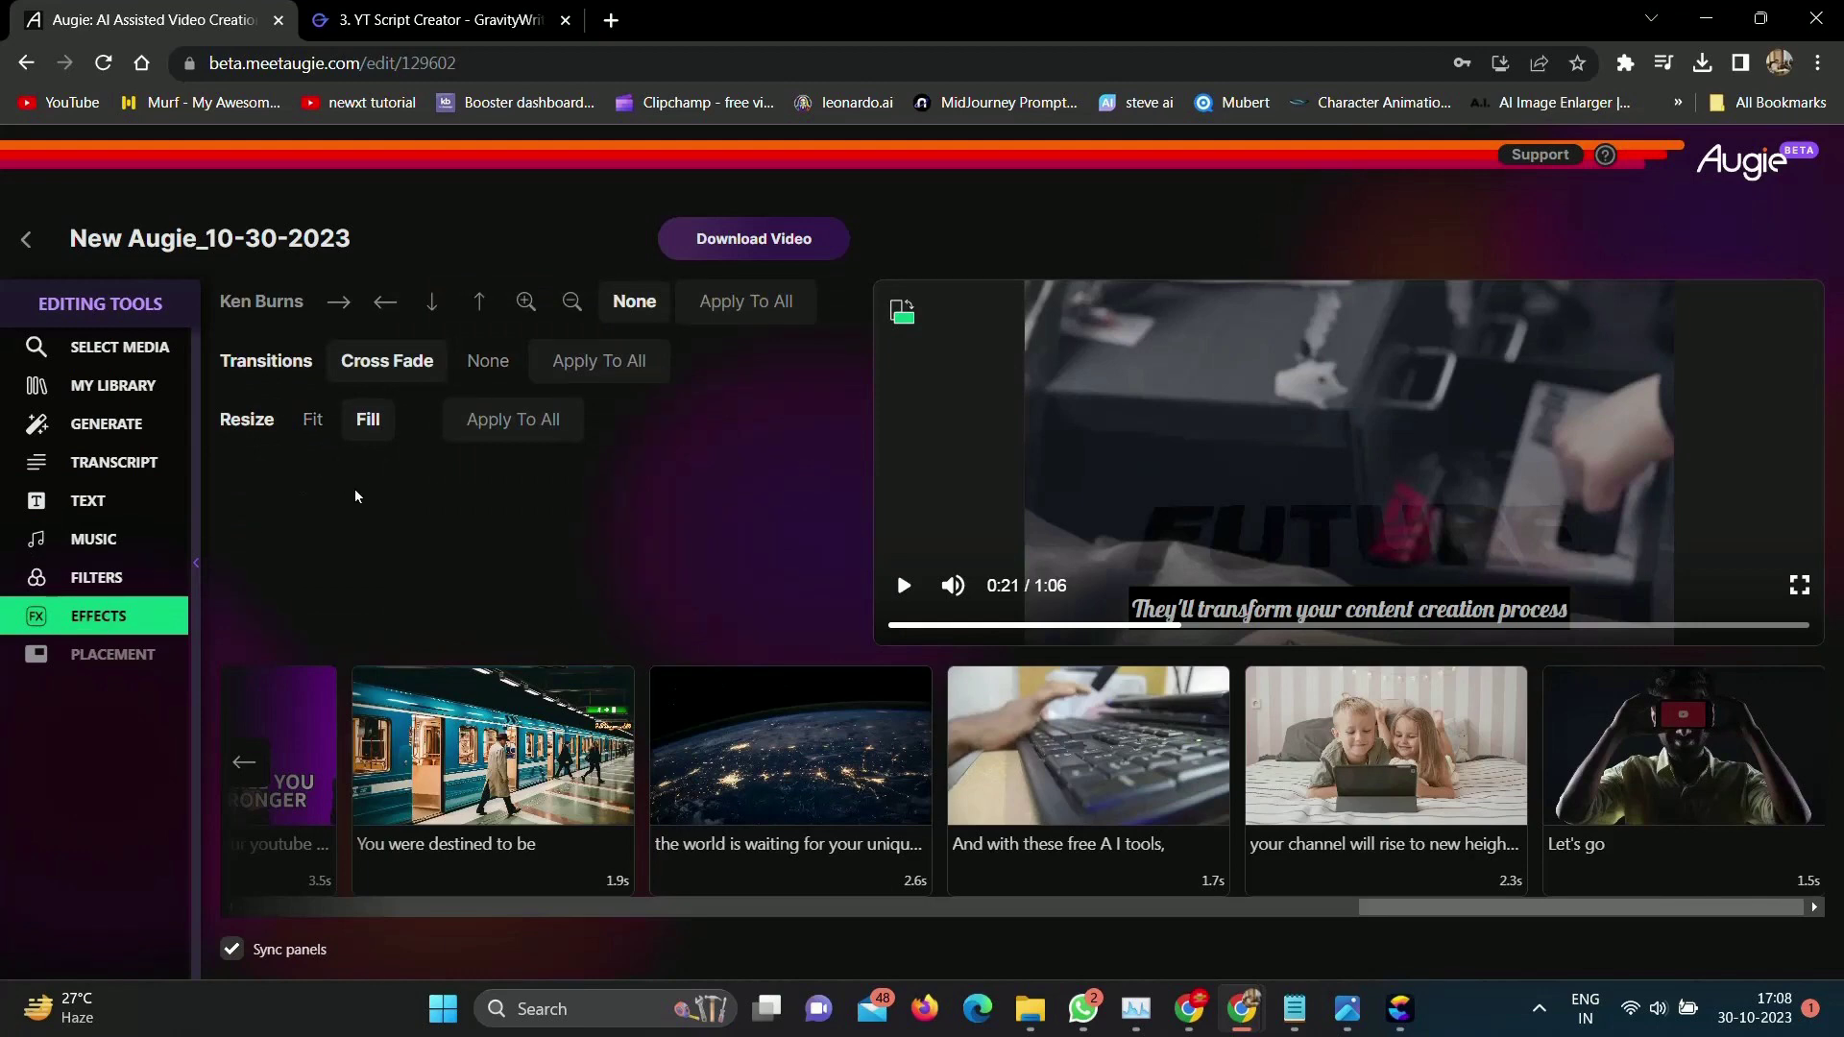